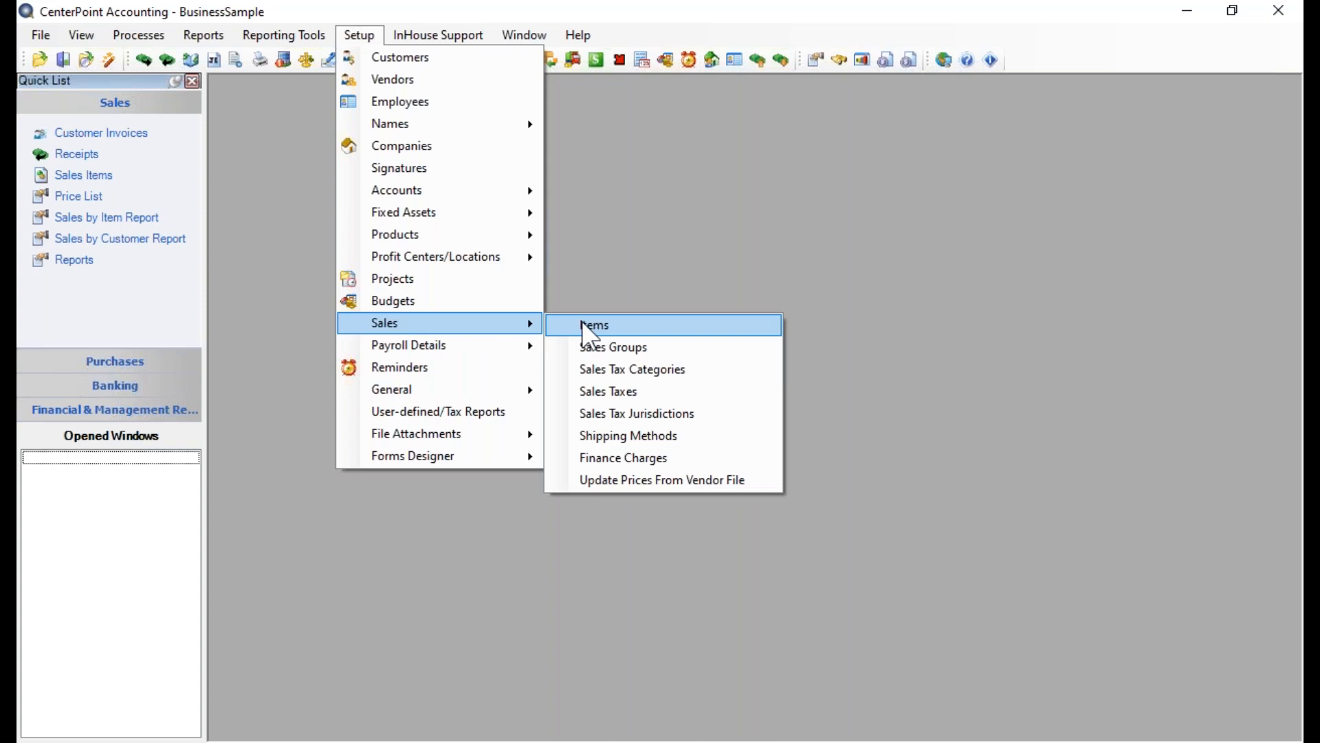
# Create a new sales item with the abbreviation Beck7085425
pyautogui.click(582, 322)
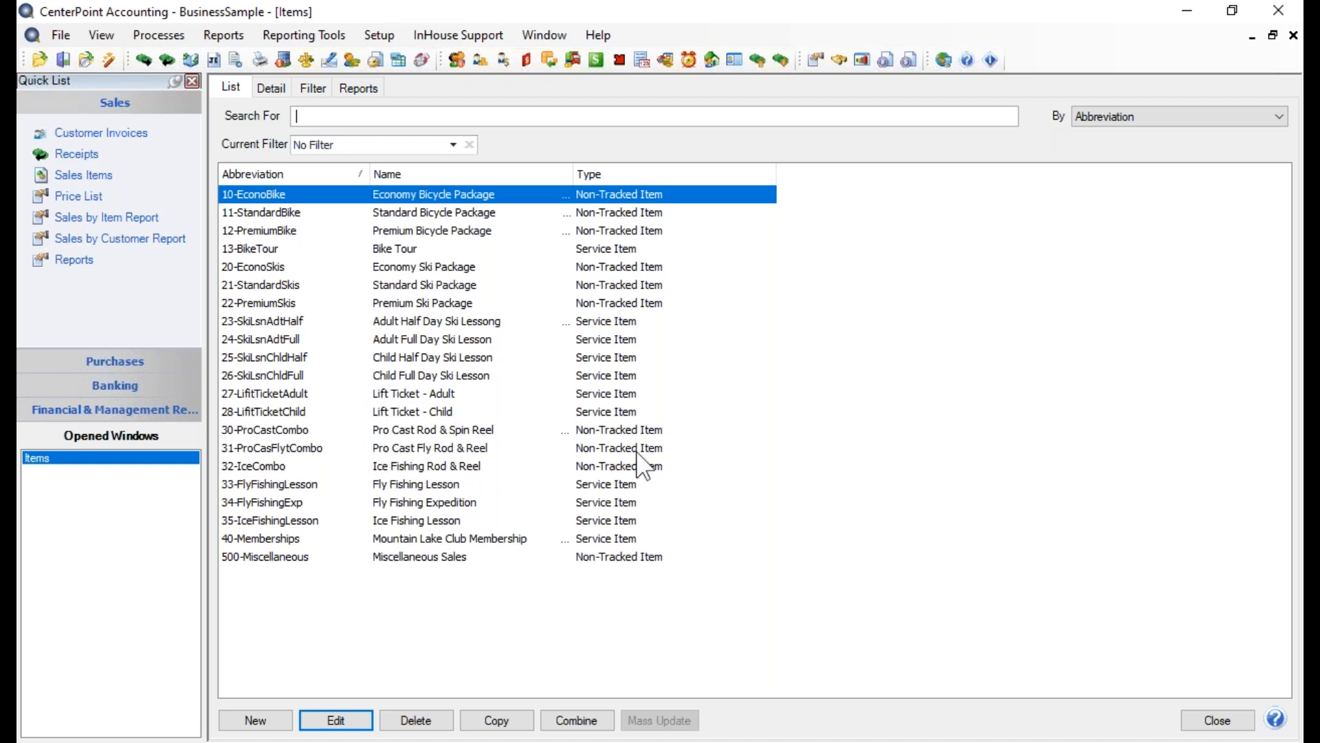
pyautogui.click(246, 721)
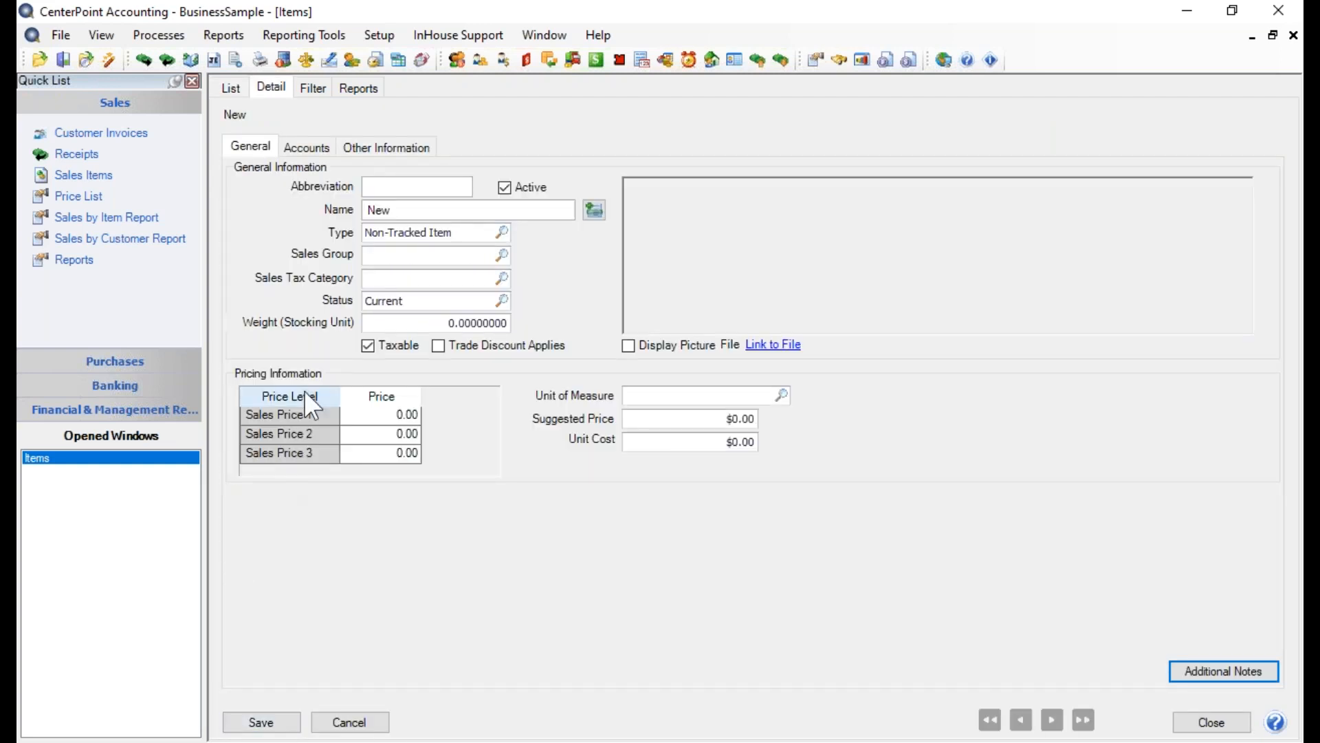
pyautogui.click(380, 187)
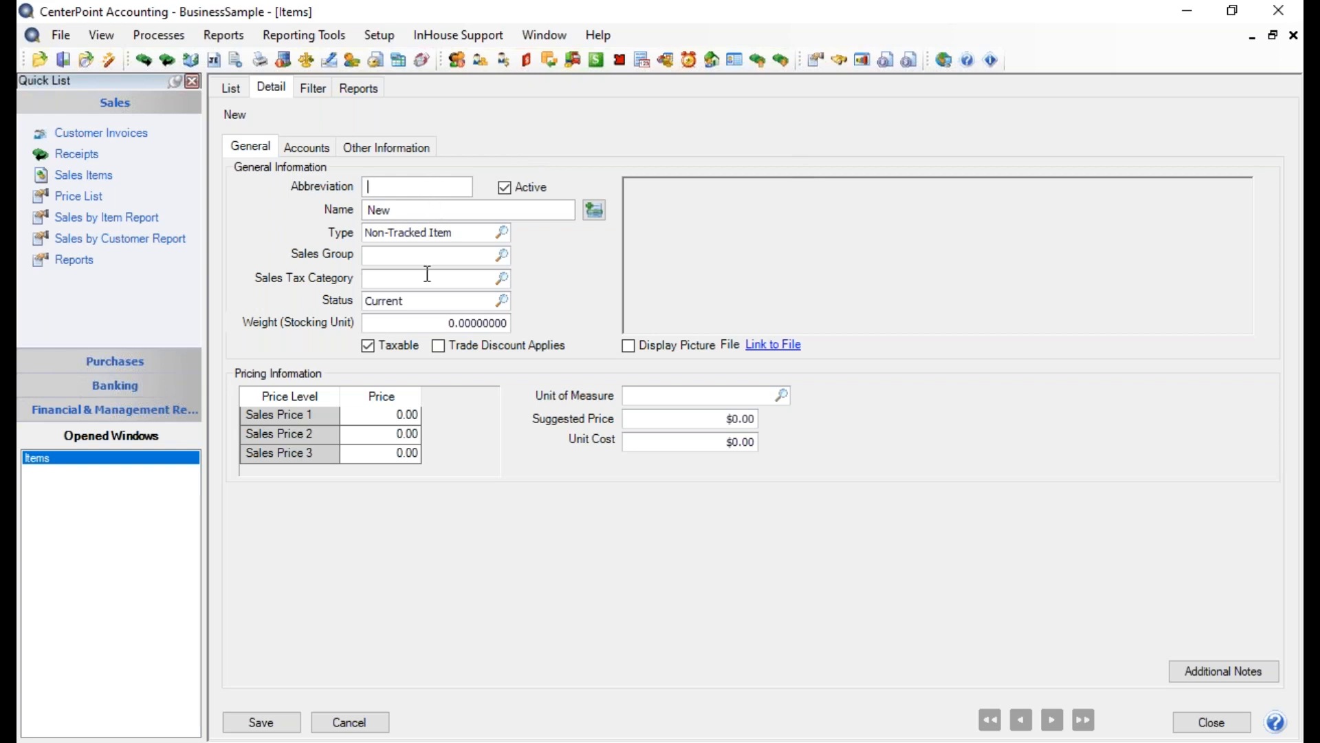
pyautogui.write('Beck')
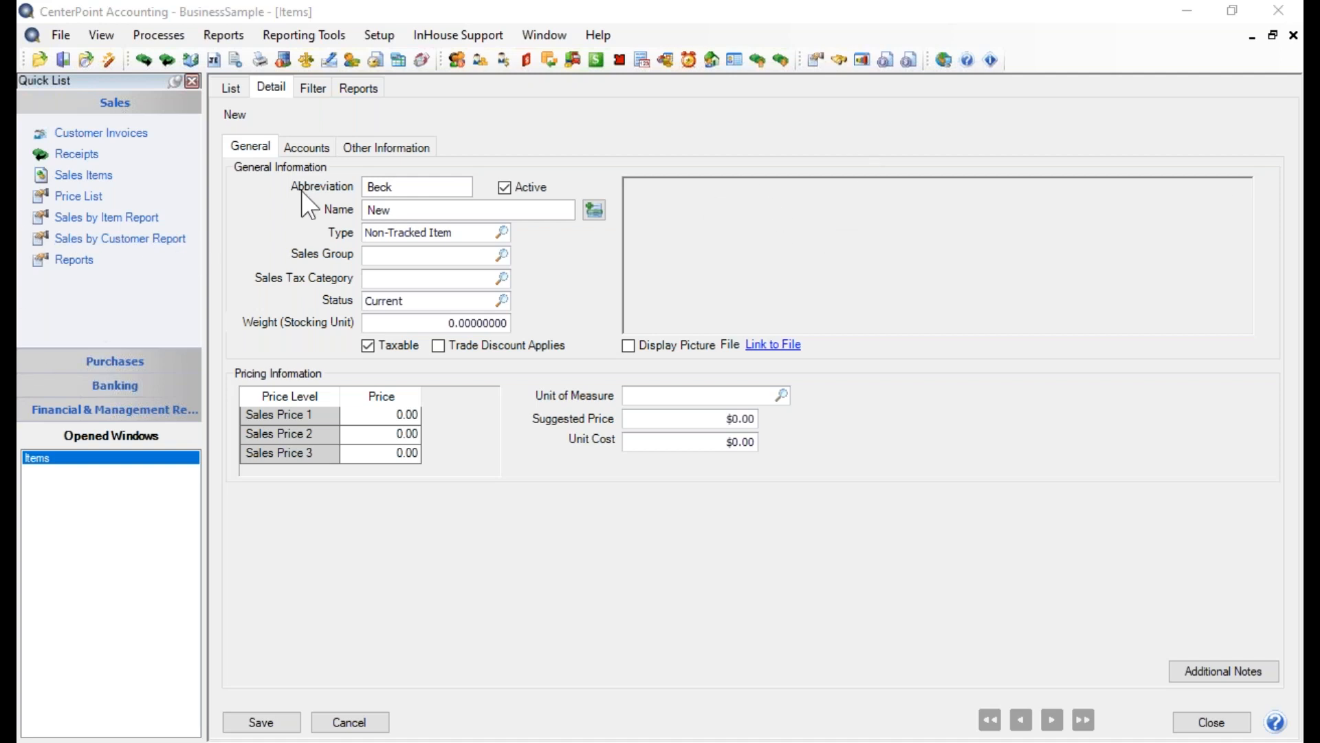
pyautogui.click(410, 187)
pyautogui.write('708')
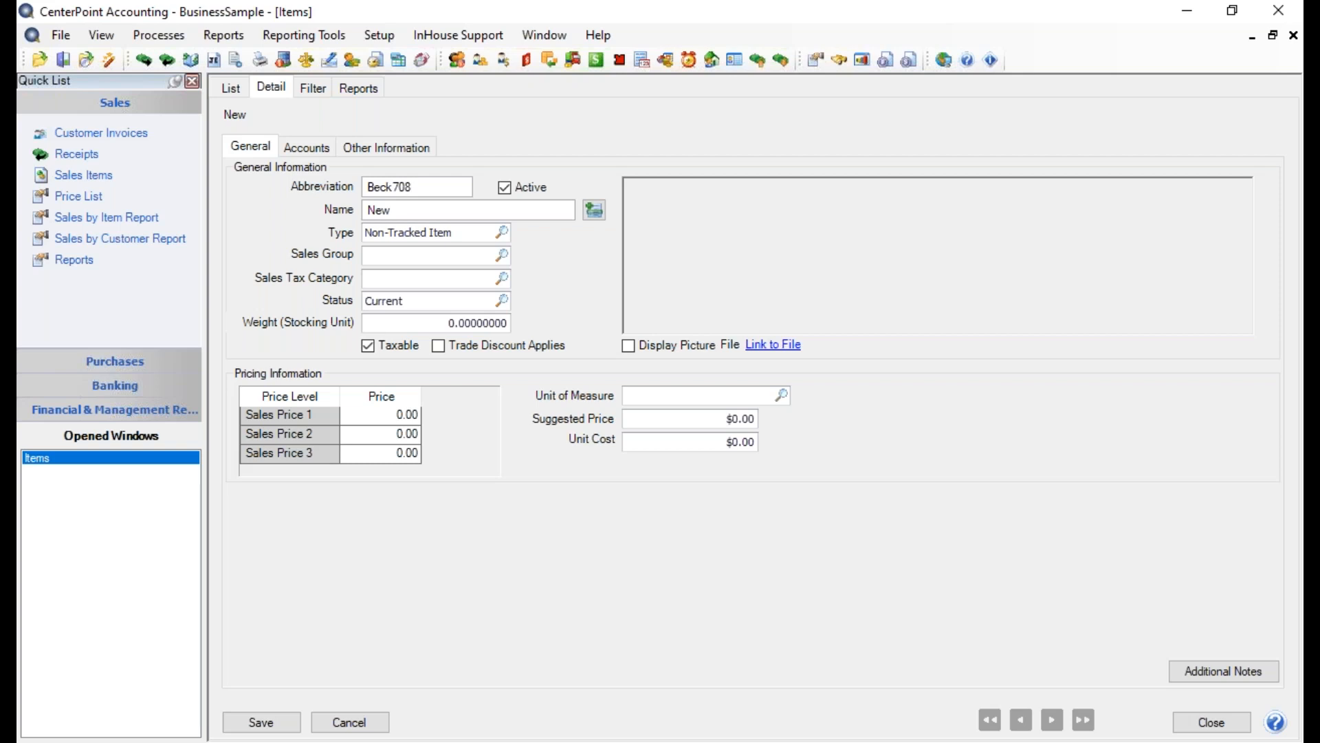
pyautogui.write('5425')
pyautogui.press('Tab')
pyautogui.press('Tab')
# Name the new item "Beck Adult Primus Bike Helmut"
pyautogui.write('Beck Adult Primus Bike Helmut')
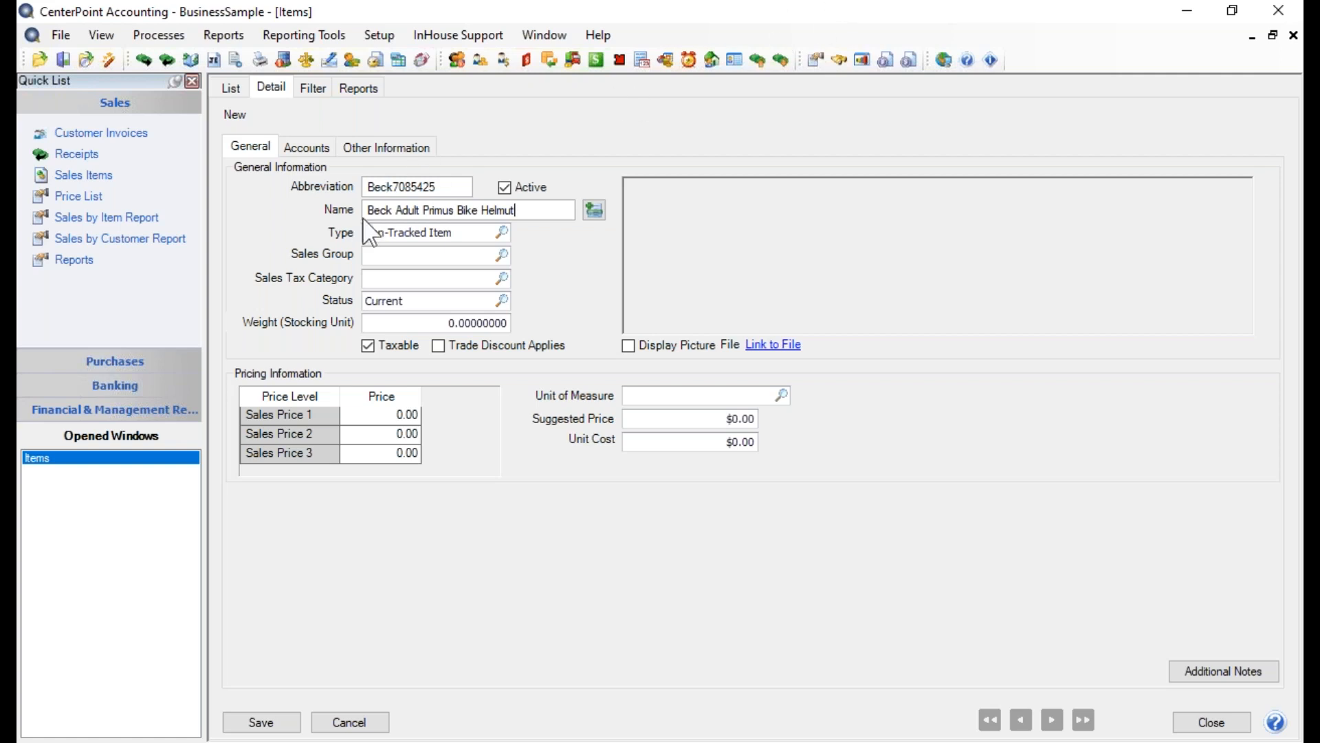
pyautogui.click(595, 210)
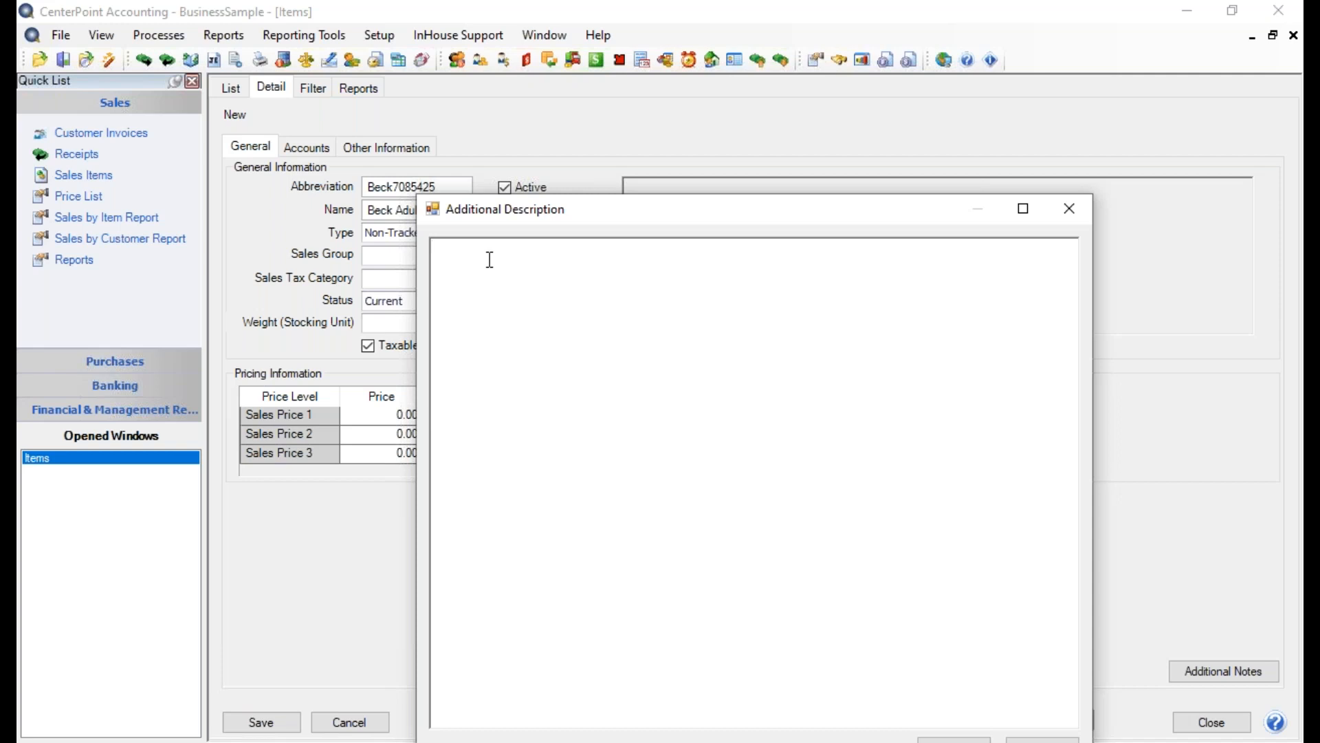
pyautogui.write('Universal Adult Size: 54-61cm')
pyautogui.press('Return')
pyautogui.write('Stye')
pyautogui.press('BackSpace')
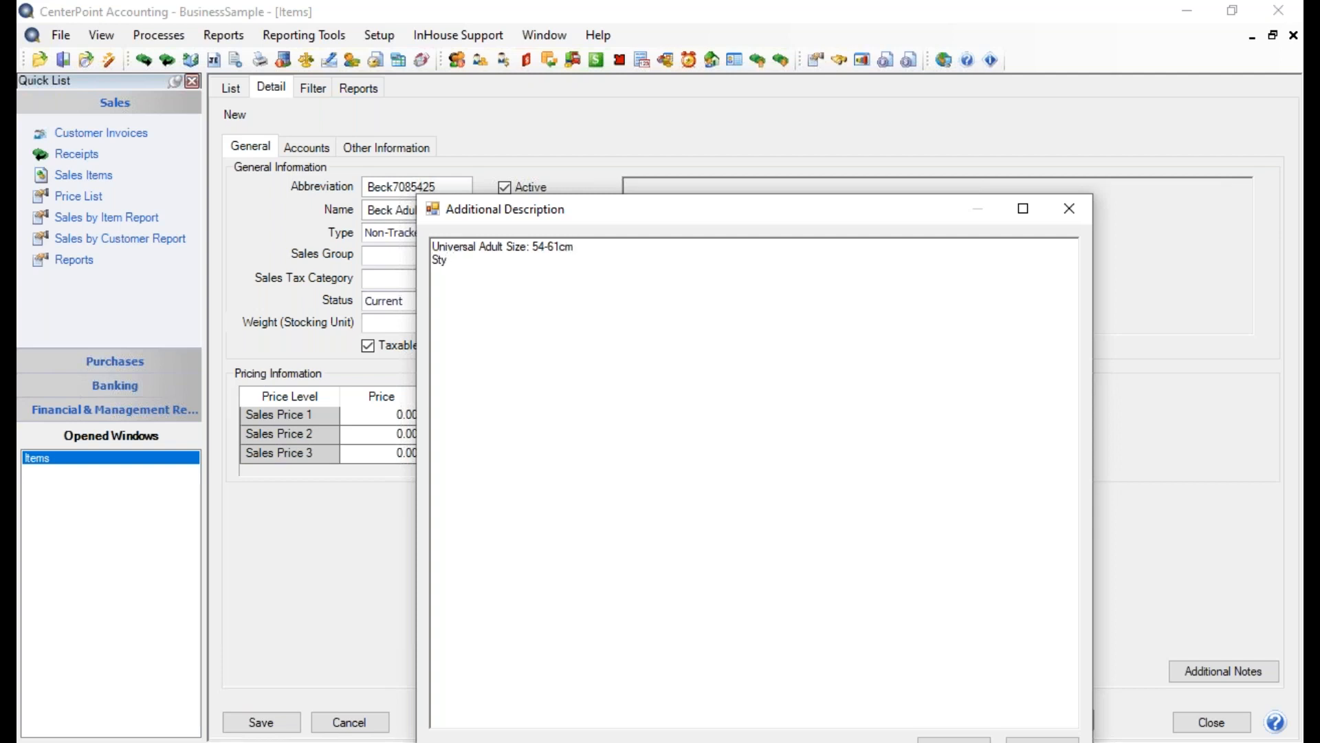
pyautogui.write('le: 78')
pyautogui.press('BackSpace')
pyautogui.write('085425')
pyautogui.press('Return')
pyautogui.write('Color: Gunmetal')
pyautogui.click(1066, 218)
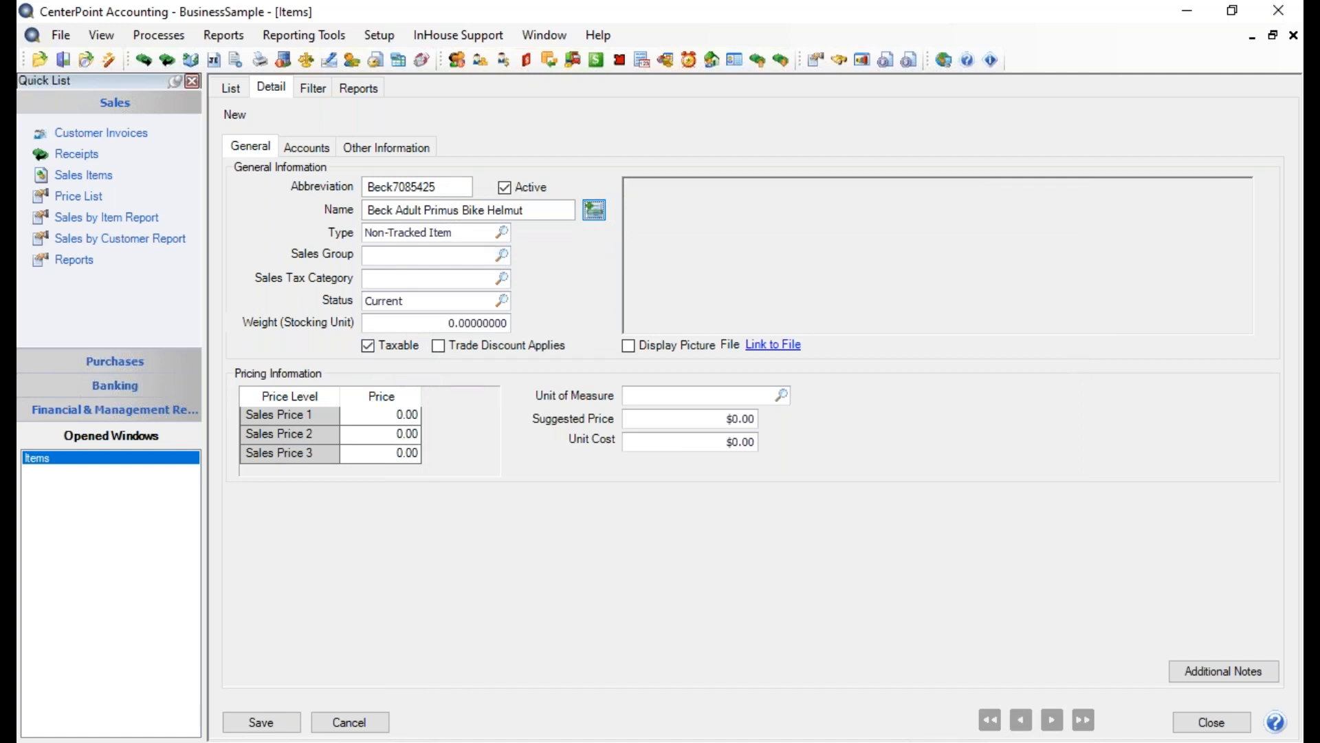
# Start the item's additional description with the line "Universal Adult Size 54-61 cm"
pyautogui.click(594, 210)
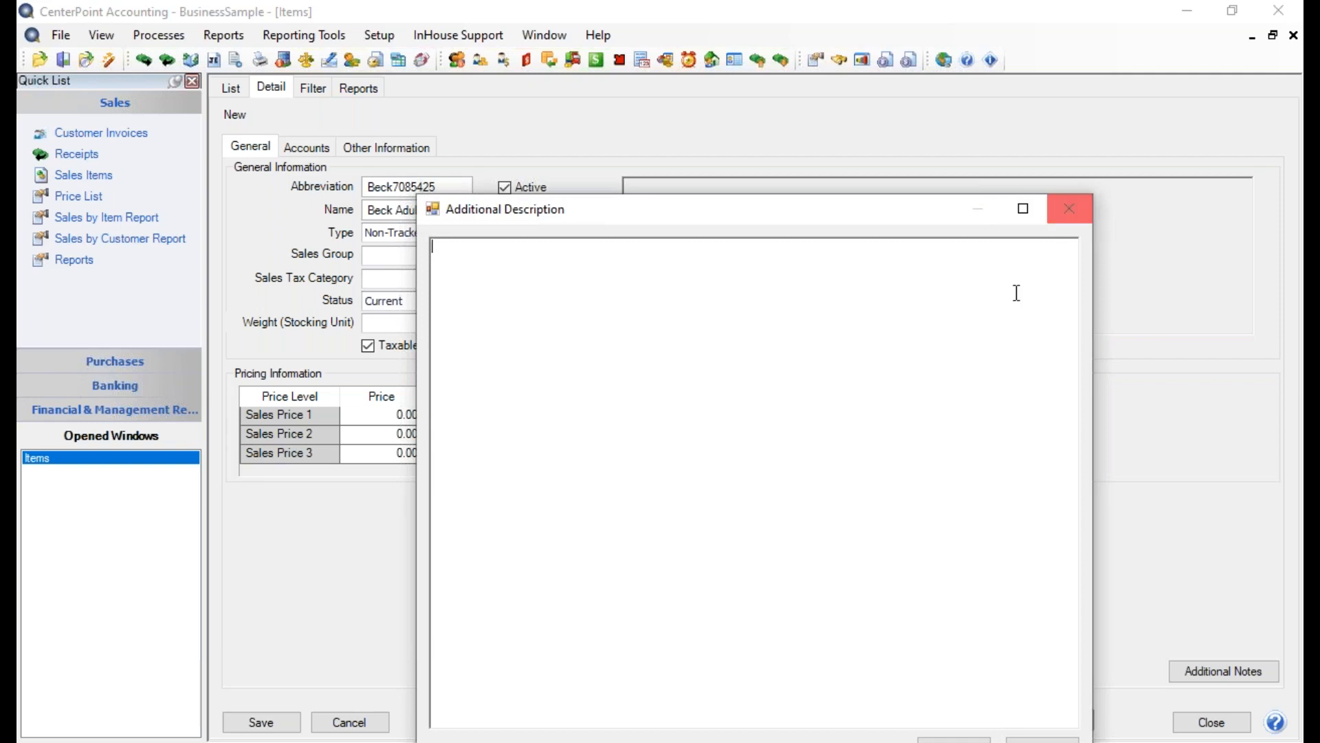
pyautogui.moveTo(810, 209); pyautogui.dragTo(848, 169)
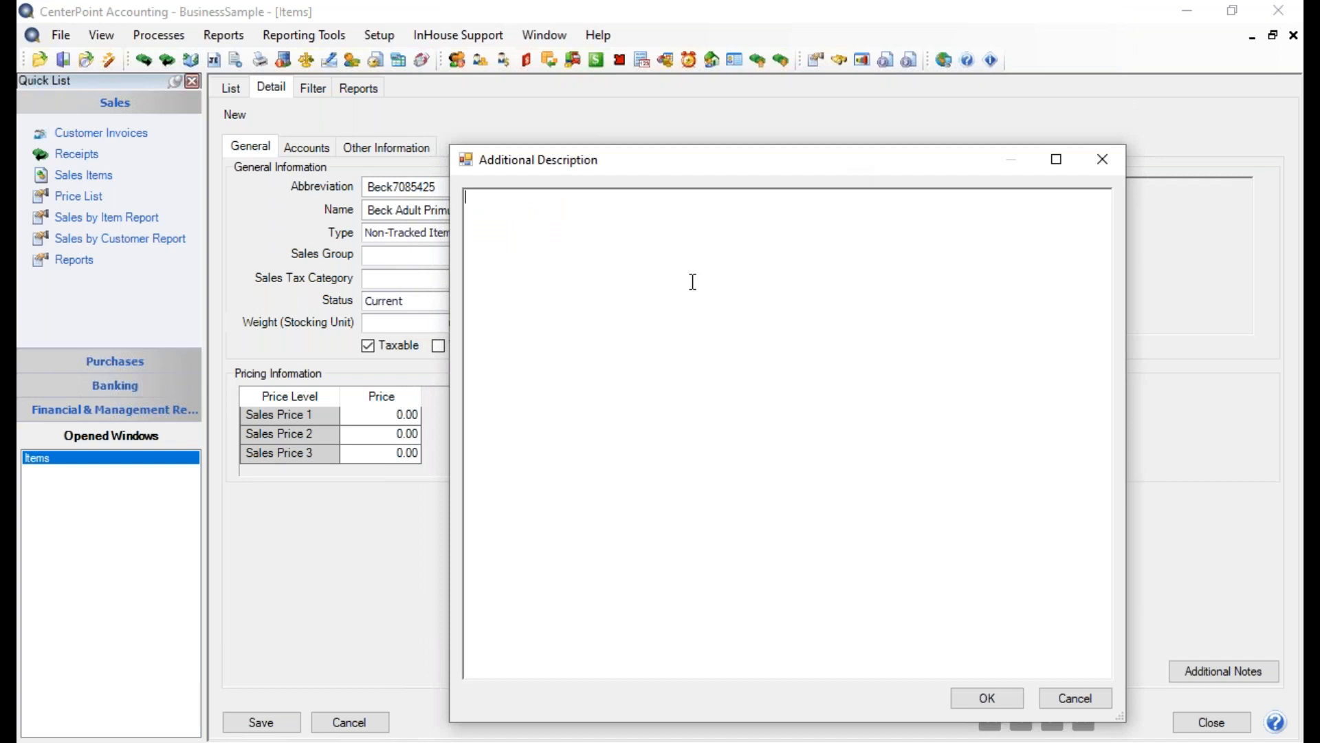
pyautogui.write('Universal Adult Size 54-61 ')
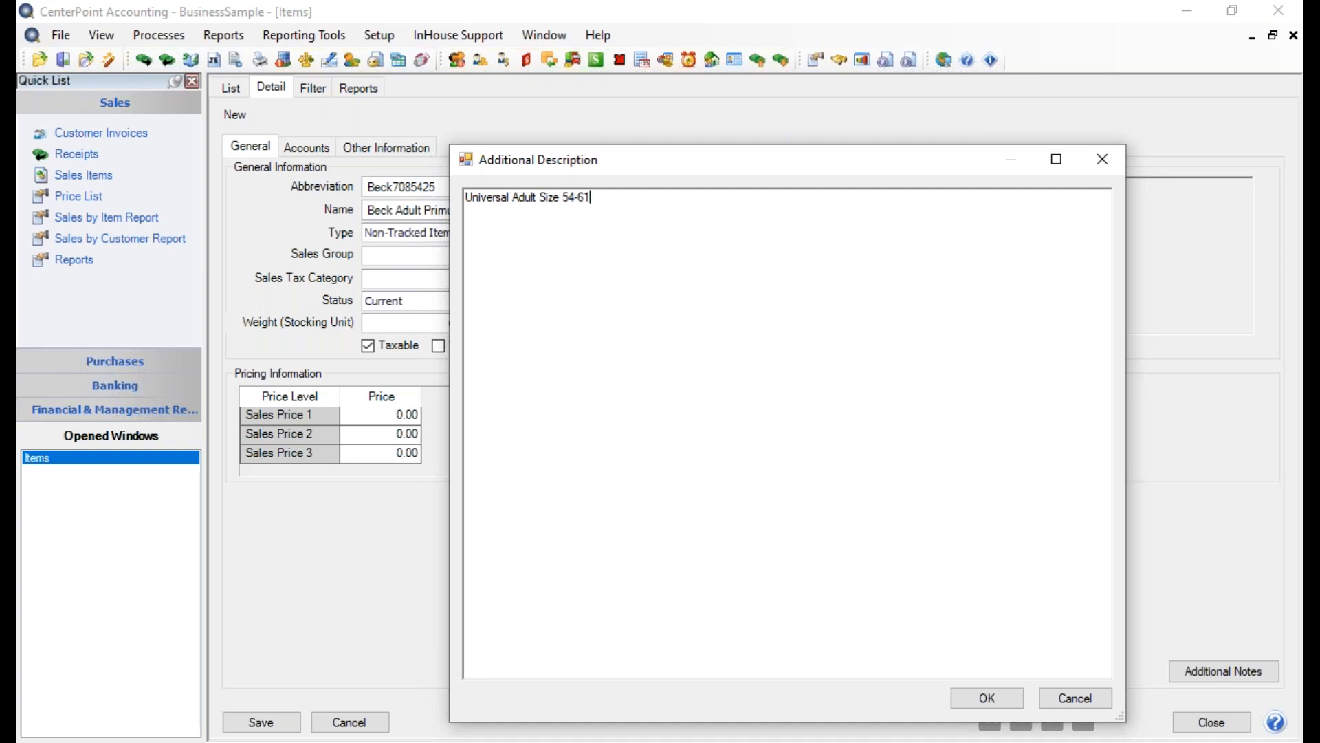
pyautogui.write('cm')
# Add the lines "Style: 7085425" and "Color: Gunmetal" to the additional description and confirm it
pyautogui.press('Return')
pyautogui.write('Syle')
pyautogui.press('BackSpace')
pyautogui.press('BackSpace')
pyautogui.press('BackSpace')
pyautogui.write('tyle: 7085425')
pyautogui.press('Return')
pyautogui.write('Color: ')
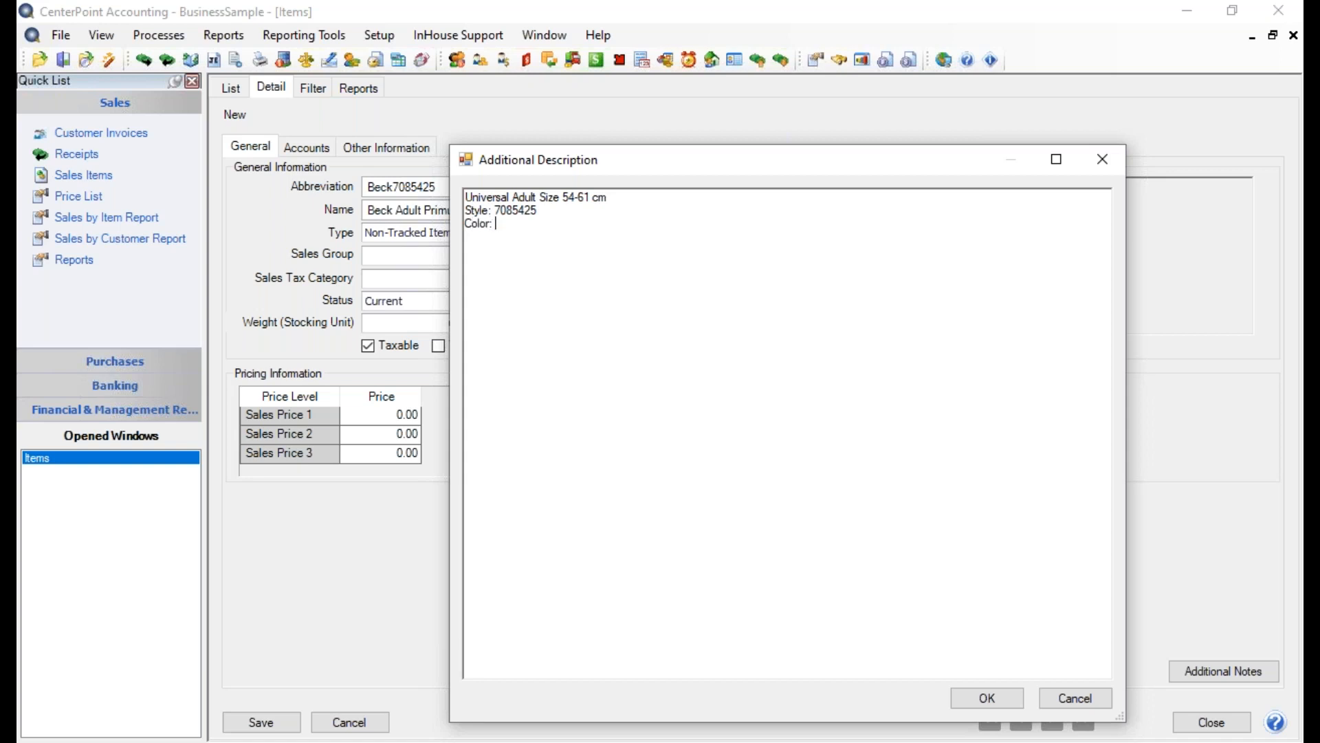
pyautogui.write('Gunmetal')
pyautogui.click(988, 698)
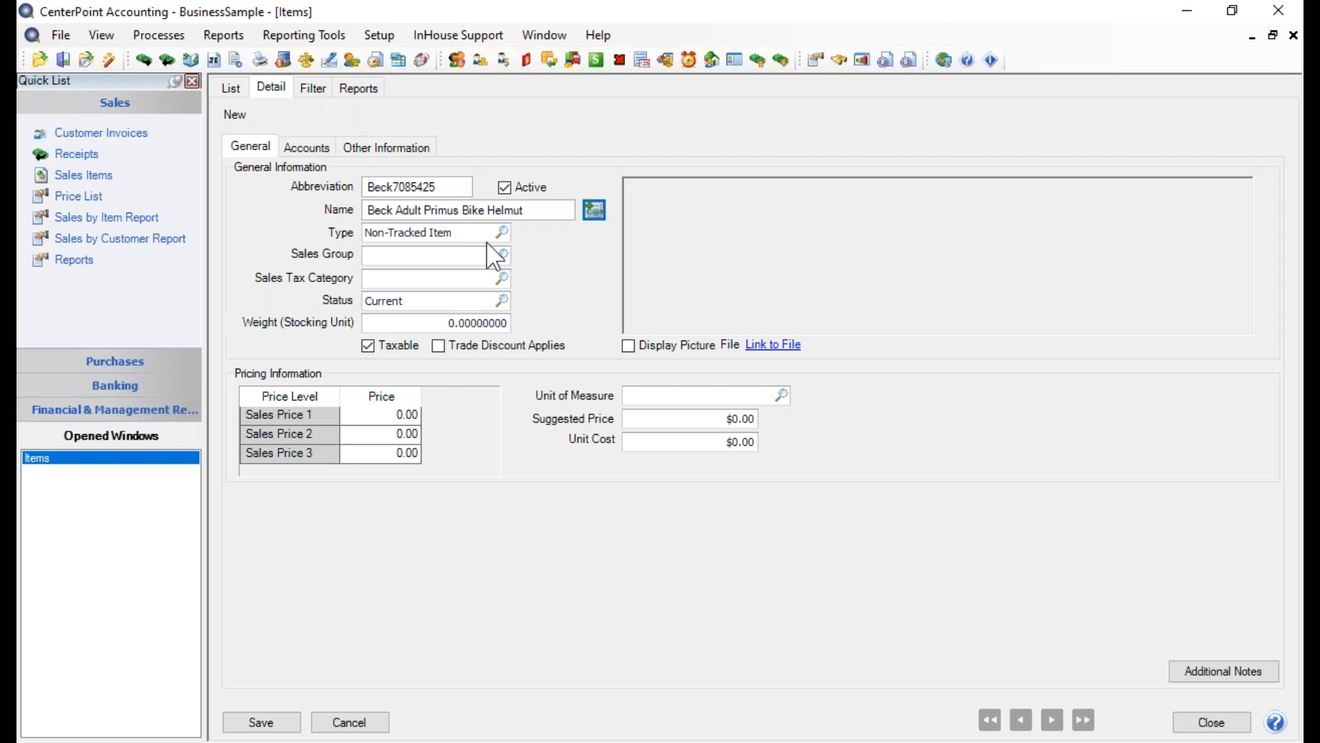
# Choose Non-Tracked Item as the item type and assign the item to the Helmets sales group
pyautogui.click(502, 231)
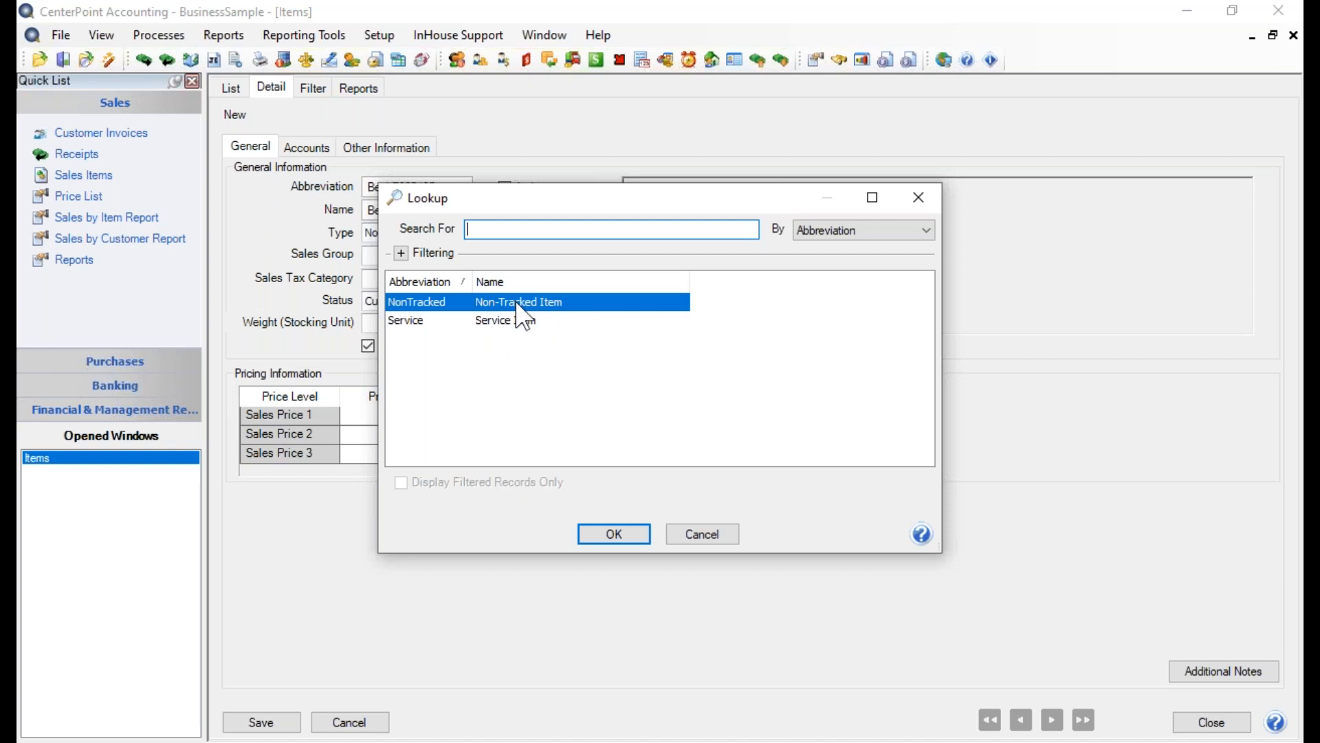
pyautogui.click(622, 537)
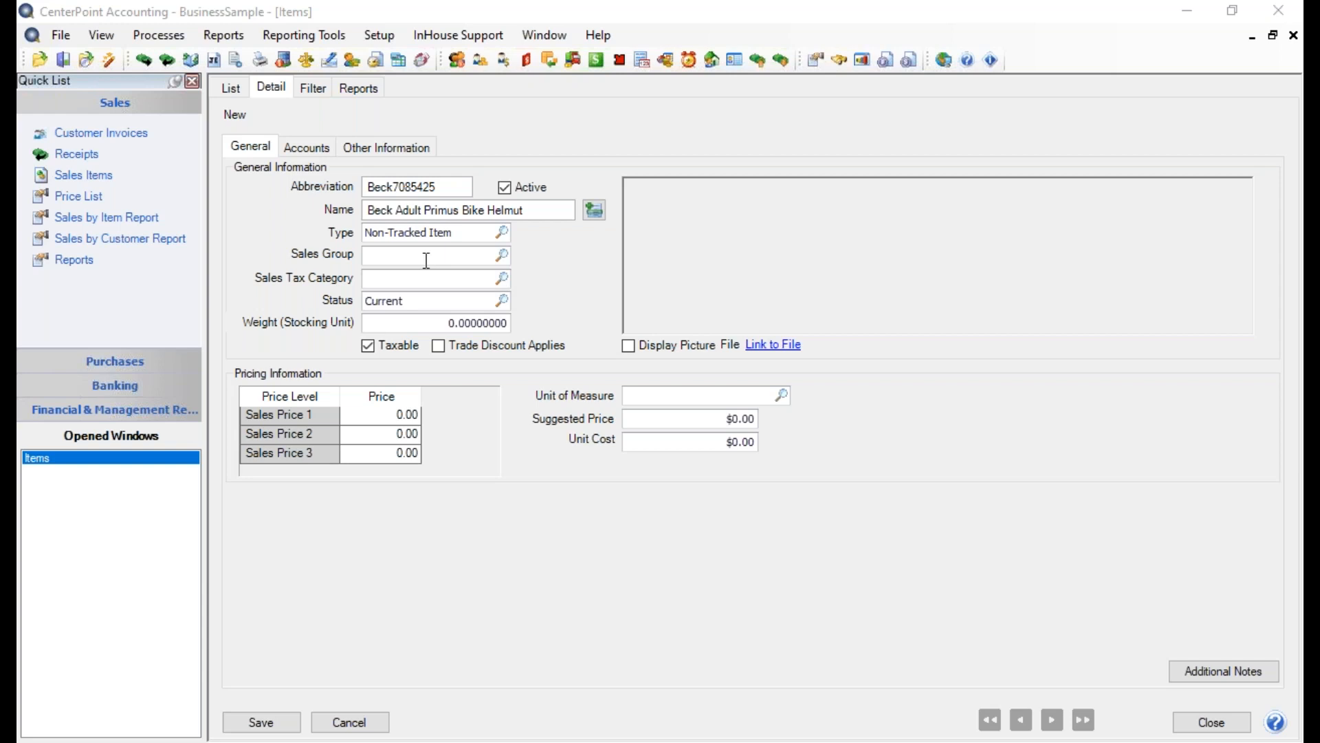
pyautogui.click(503, 255)
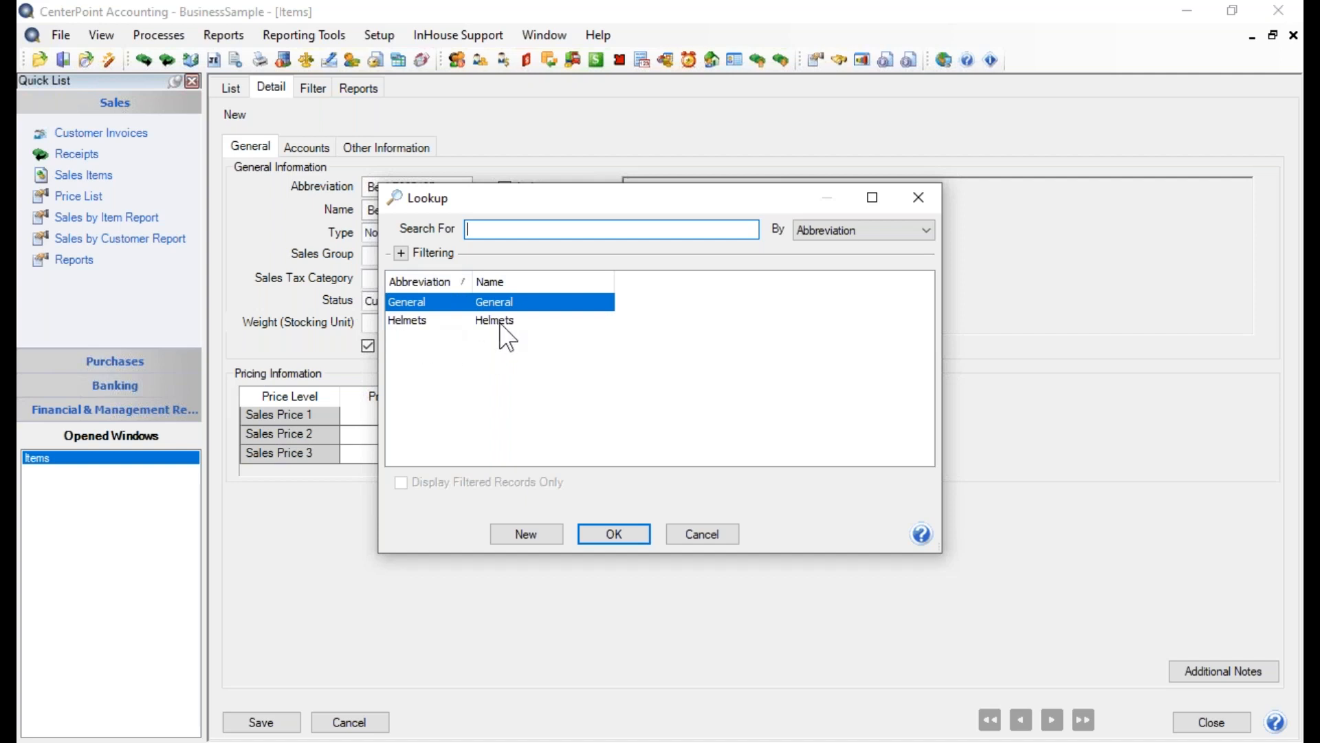
pyautogui.click(525, 535)
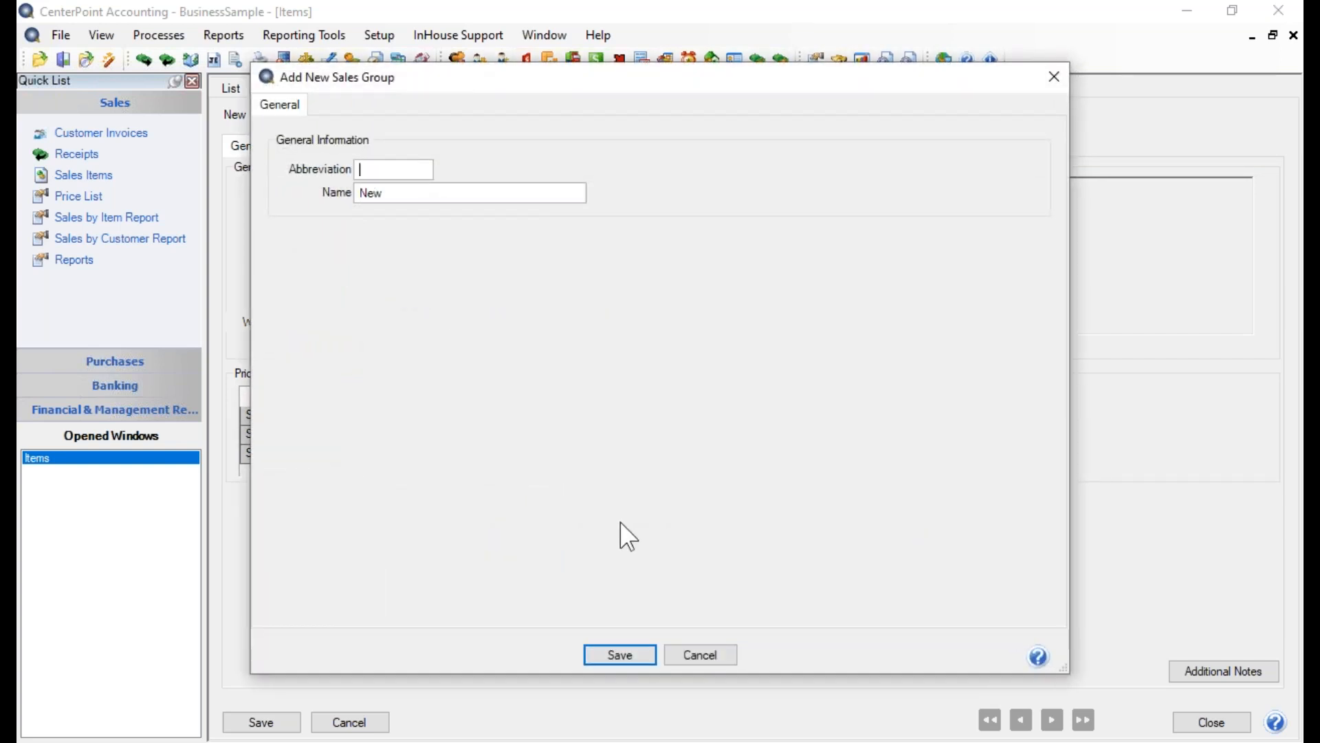
pyautogui.click(698, 654)
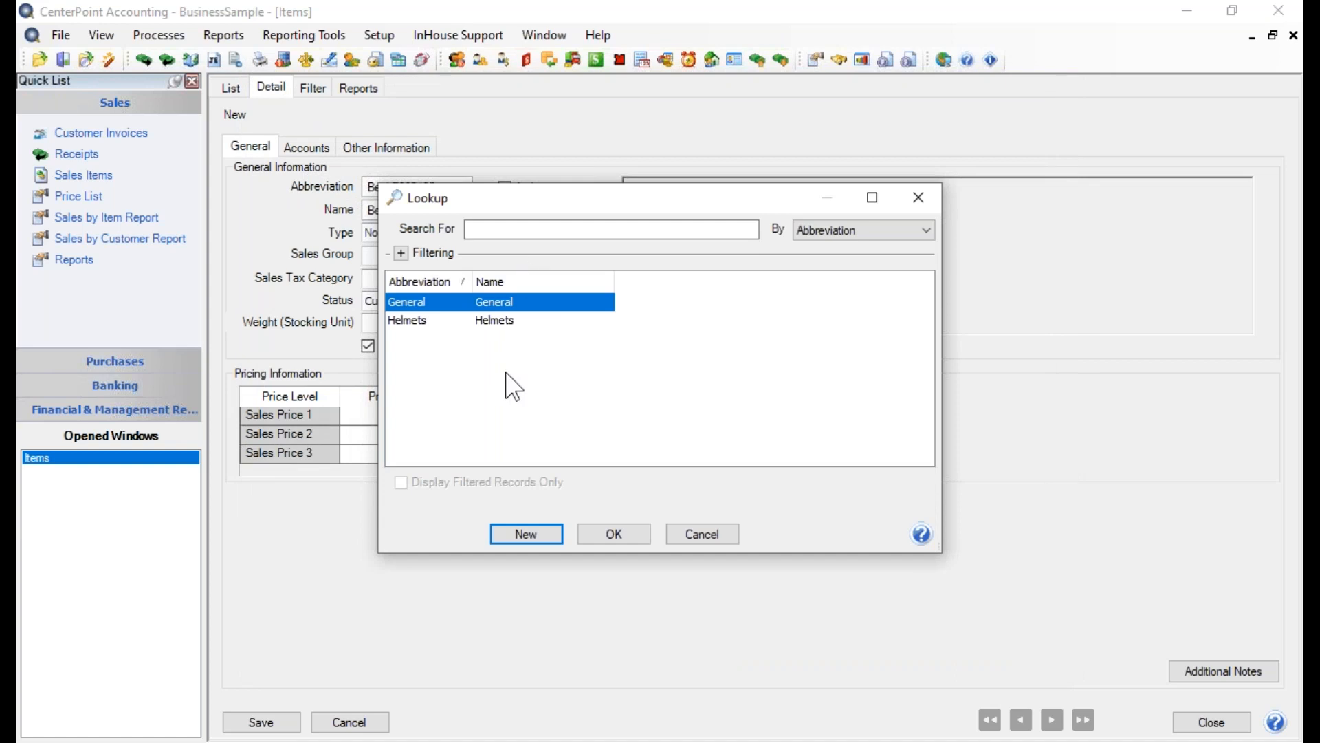
pyautogui.click(507, 321)
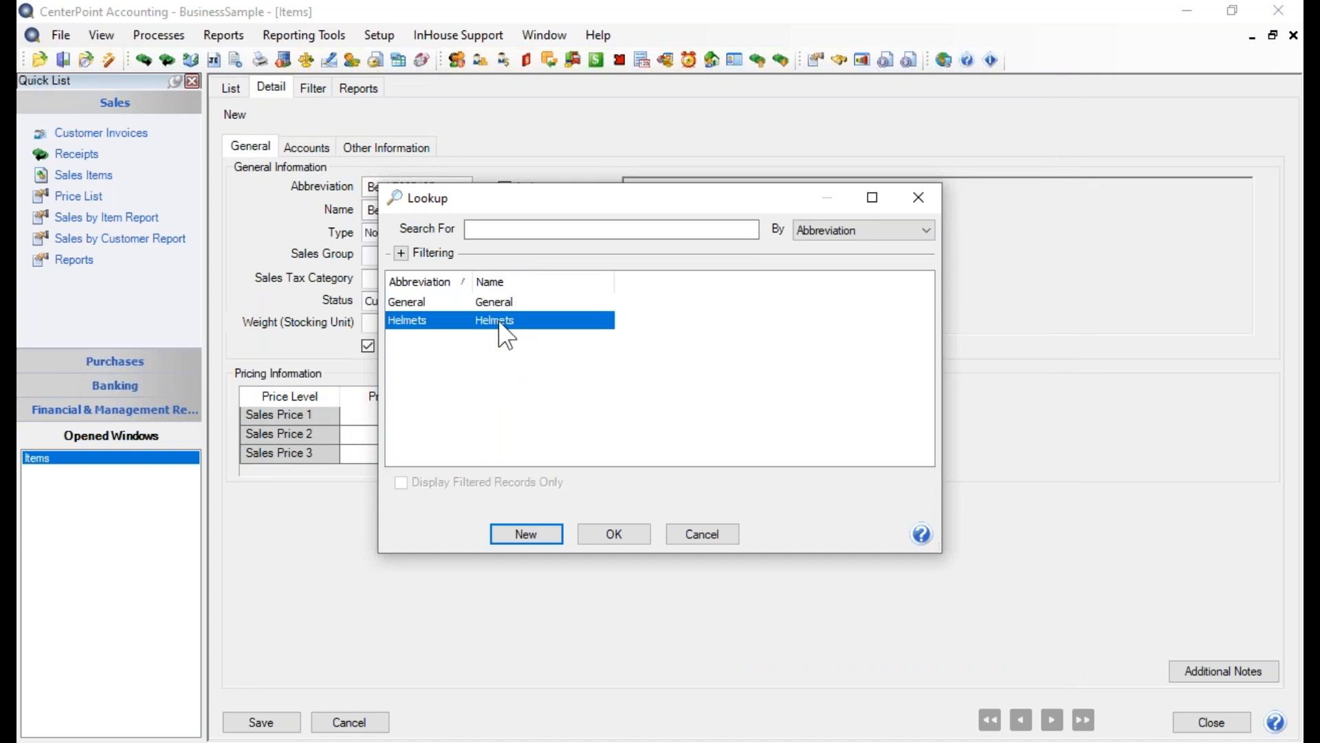
pyautogui.click(617, 534)
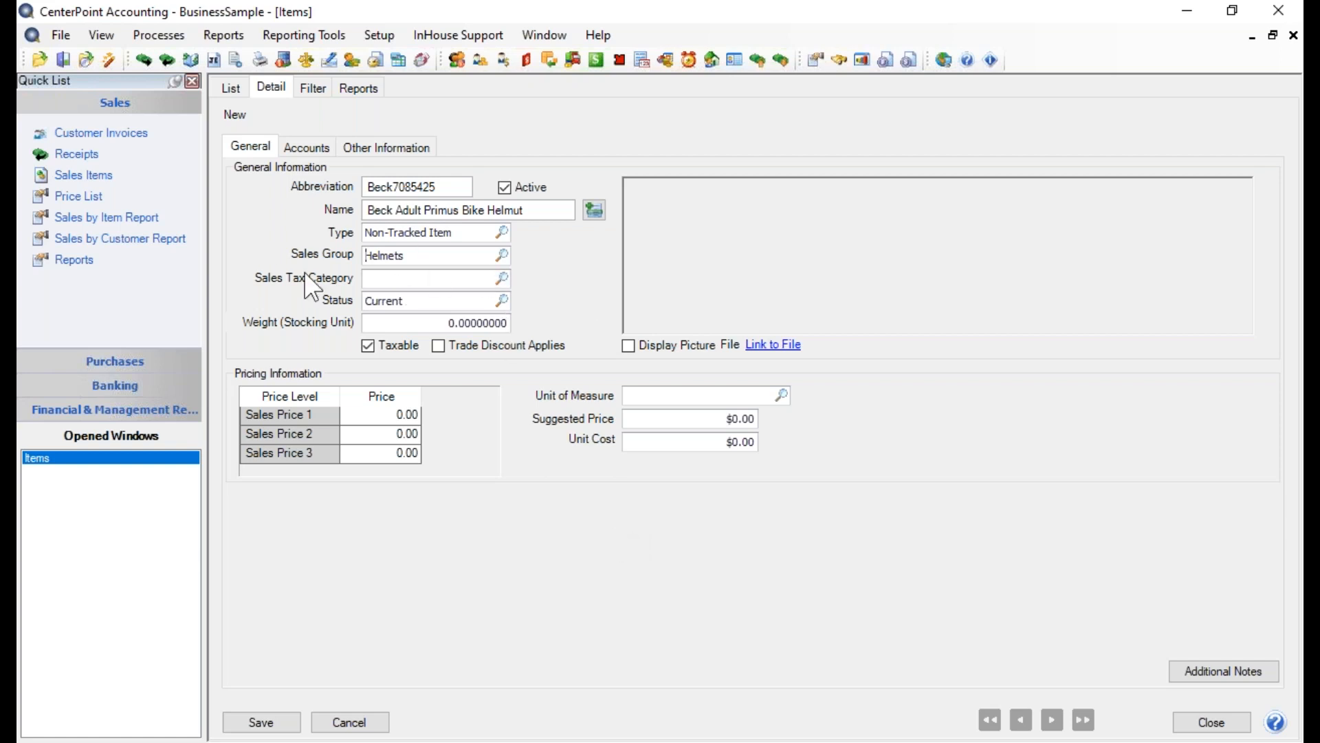
# Assign the General sales tax category to the helmet item
pyautogui.click(503, 278)
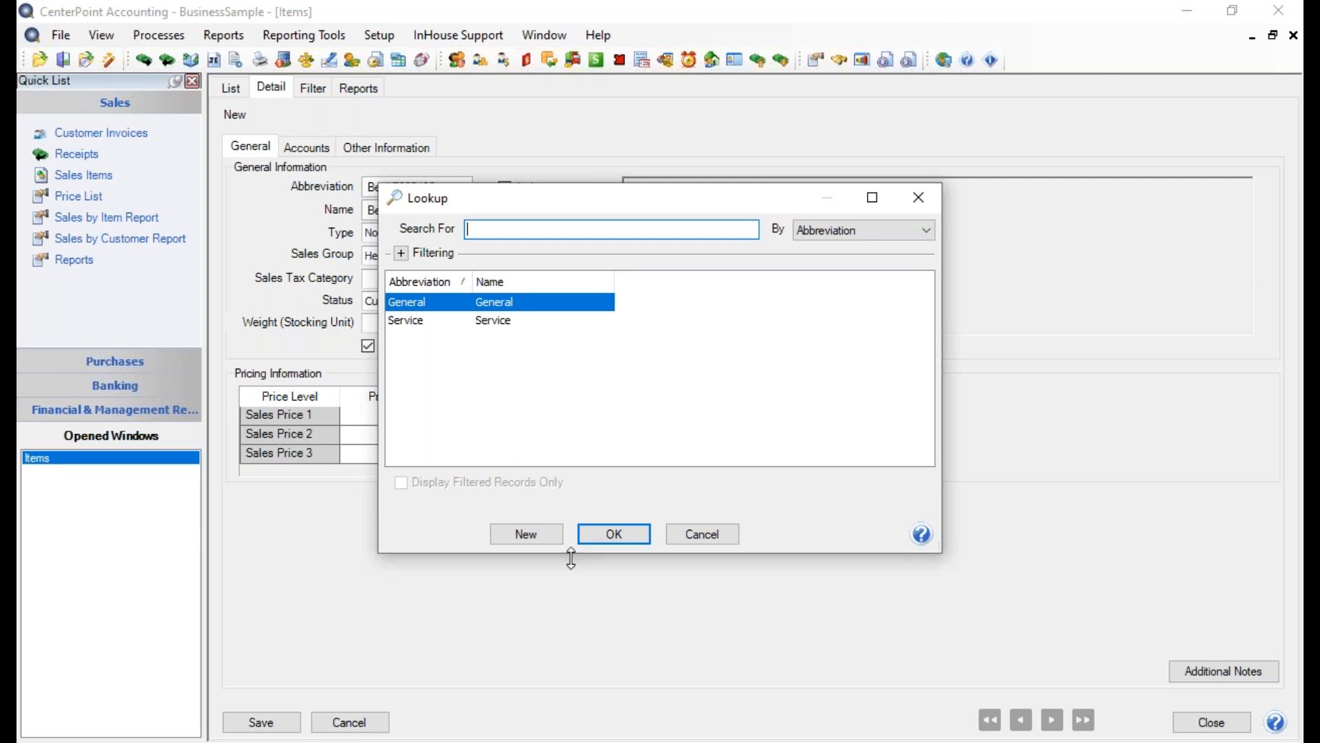
pyautogui.click(519, 535)
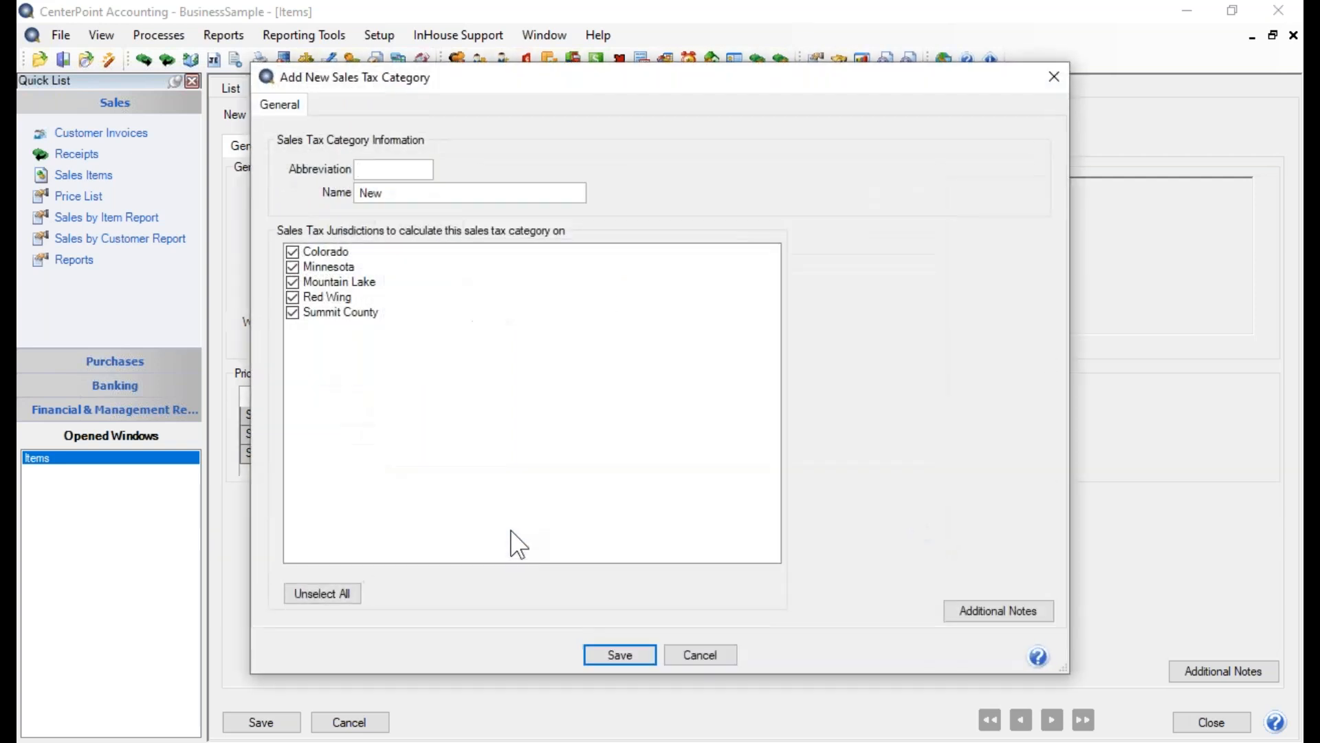
pyautogui.click(380, 169)
pyautogui.click(706, 654)
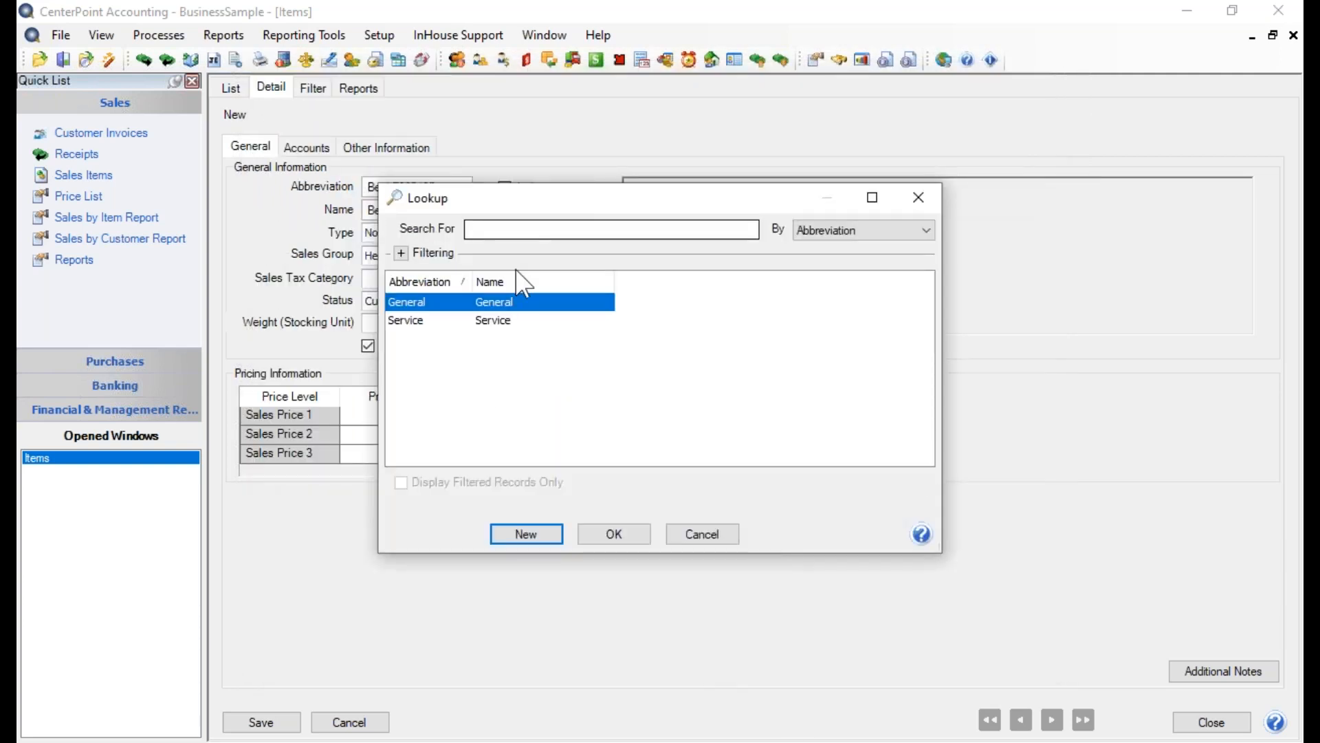
pyautogui.click(614, 532)
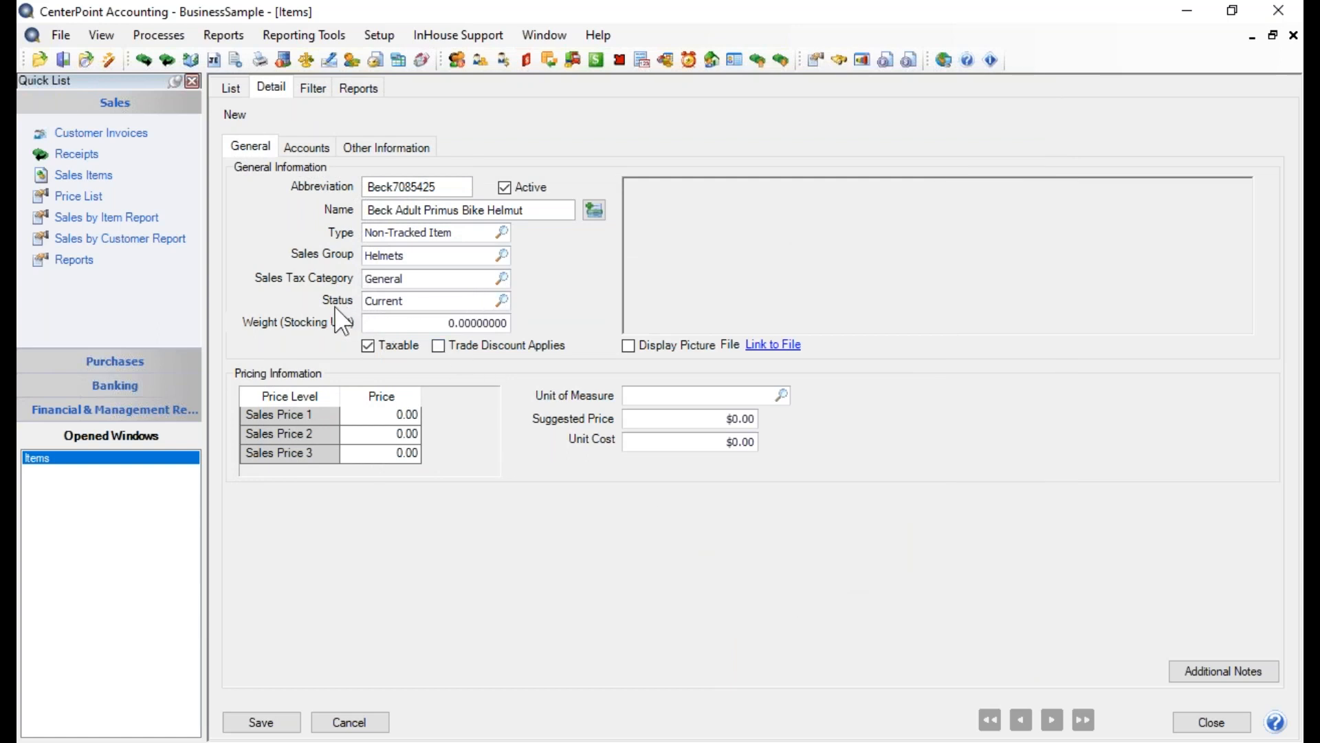
# Choose Current as the item's status and set its stocking unit weight to 1.6
pyautogui.click(502, 301)
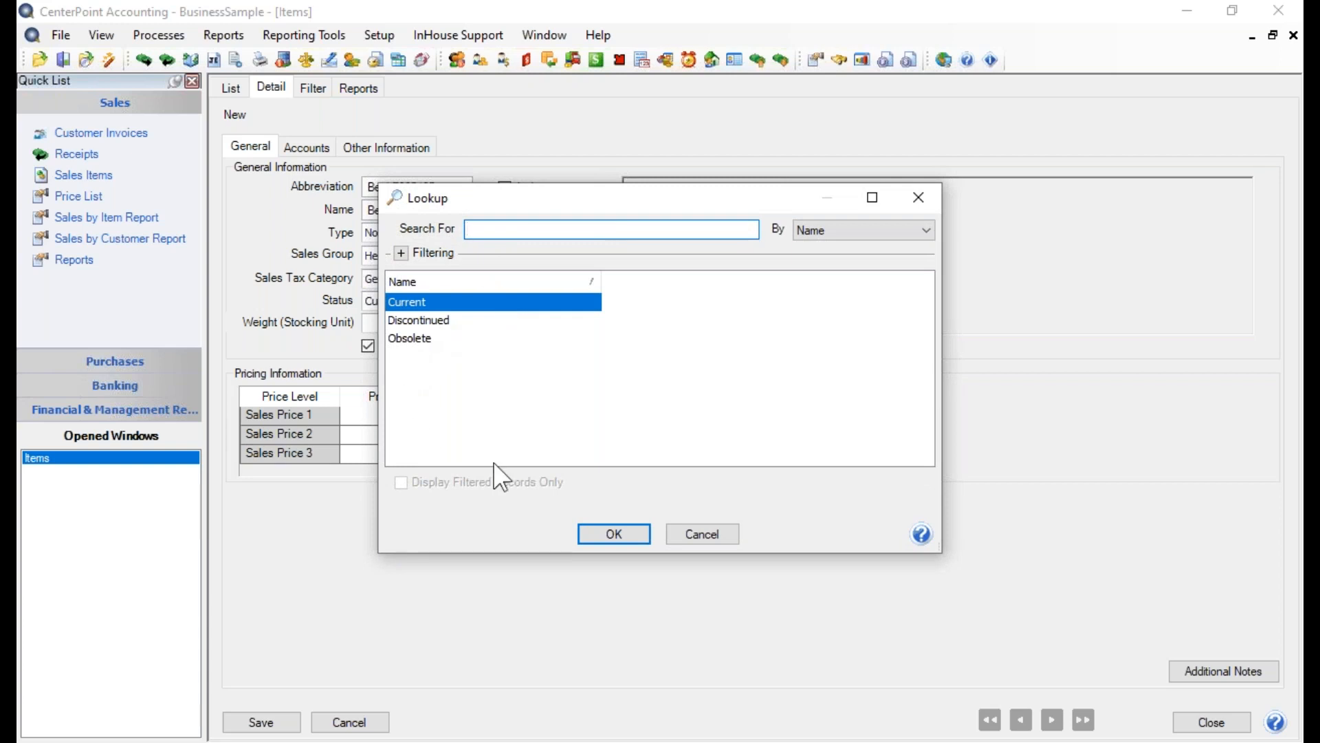
pyautogui.click(614, 534)
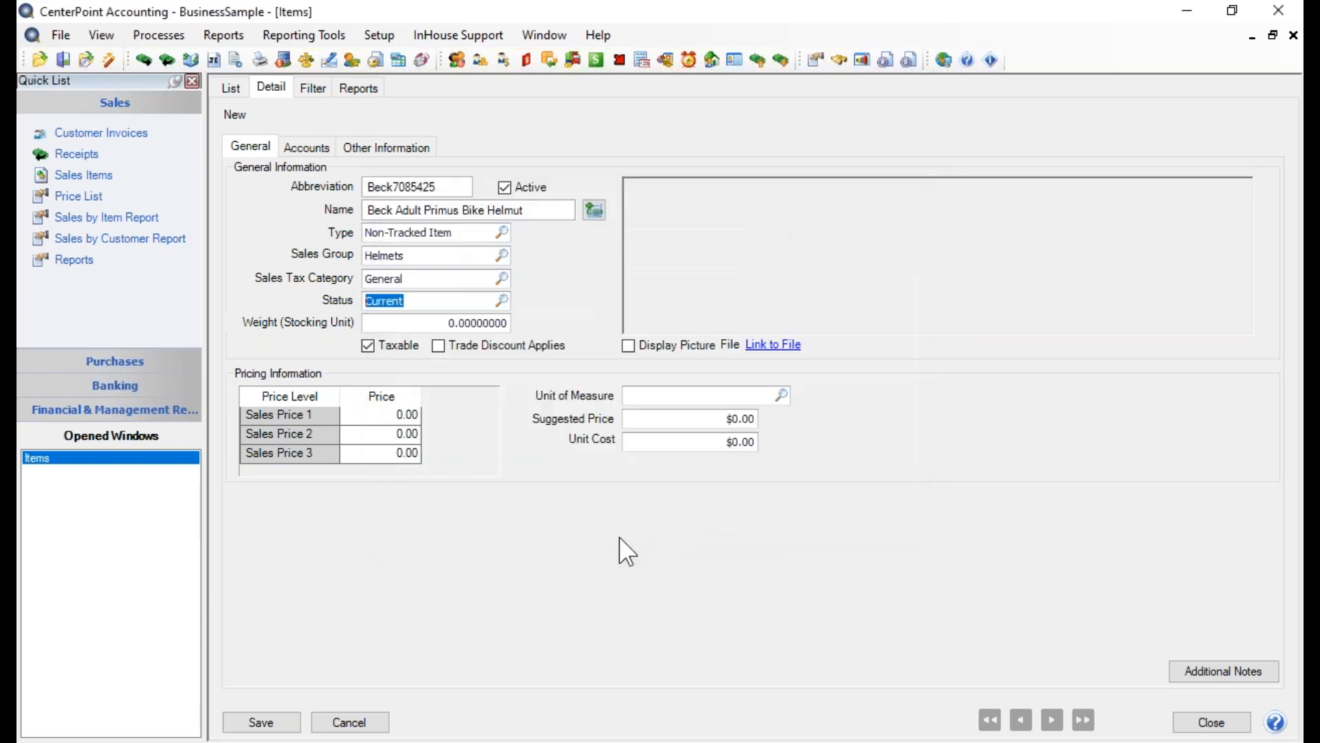
pyautogui.click(398, 324)
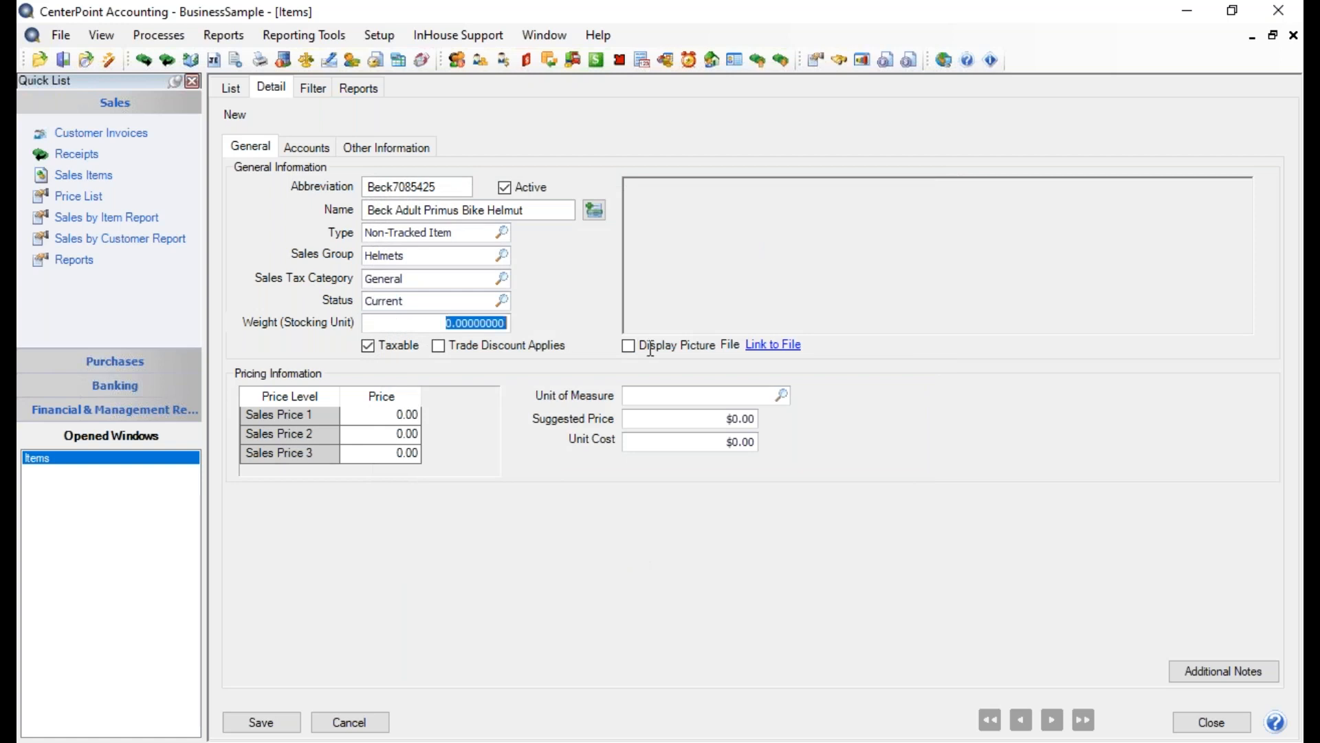
pyautogui.write('1.6')
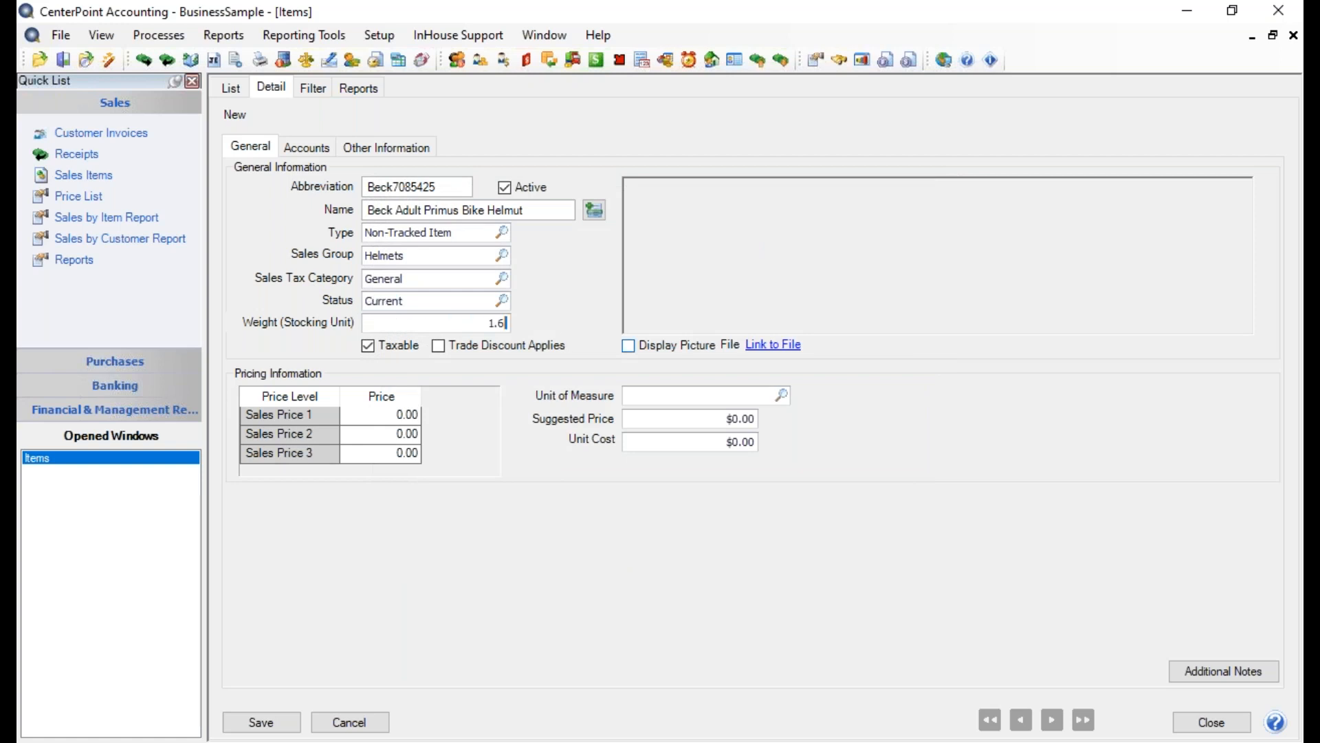
pyautogui.press('Tab')
# Link the picture file 7085425_MatteBlackGunmetal_TOP.jpg from the Desktop to the item
pyautogui.click(780, 350)
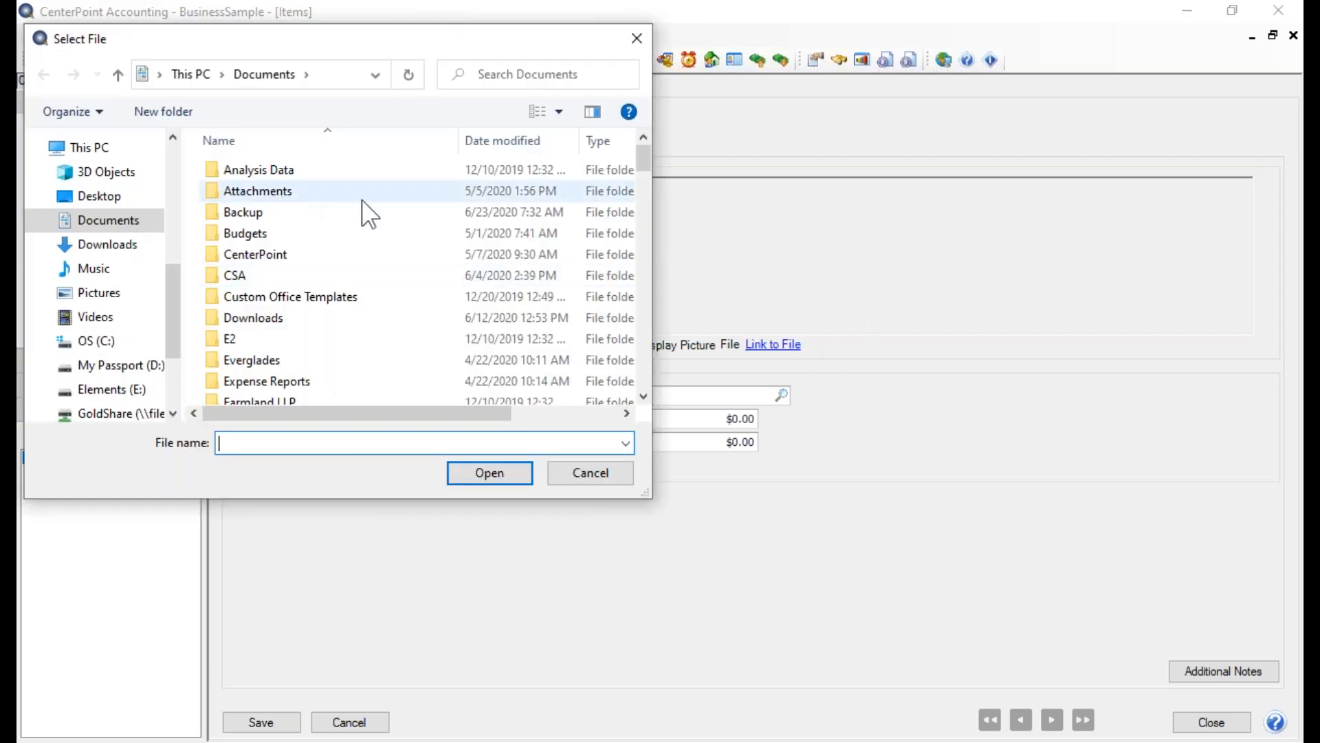
pyautogui.click(85, 197)
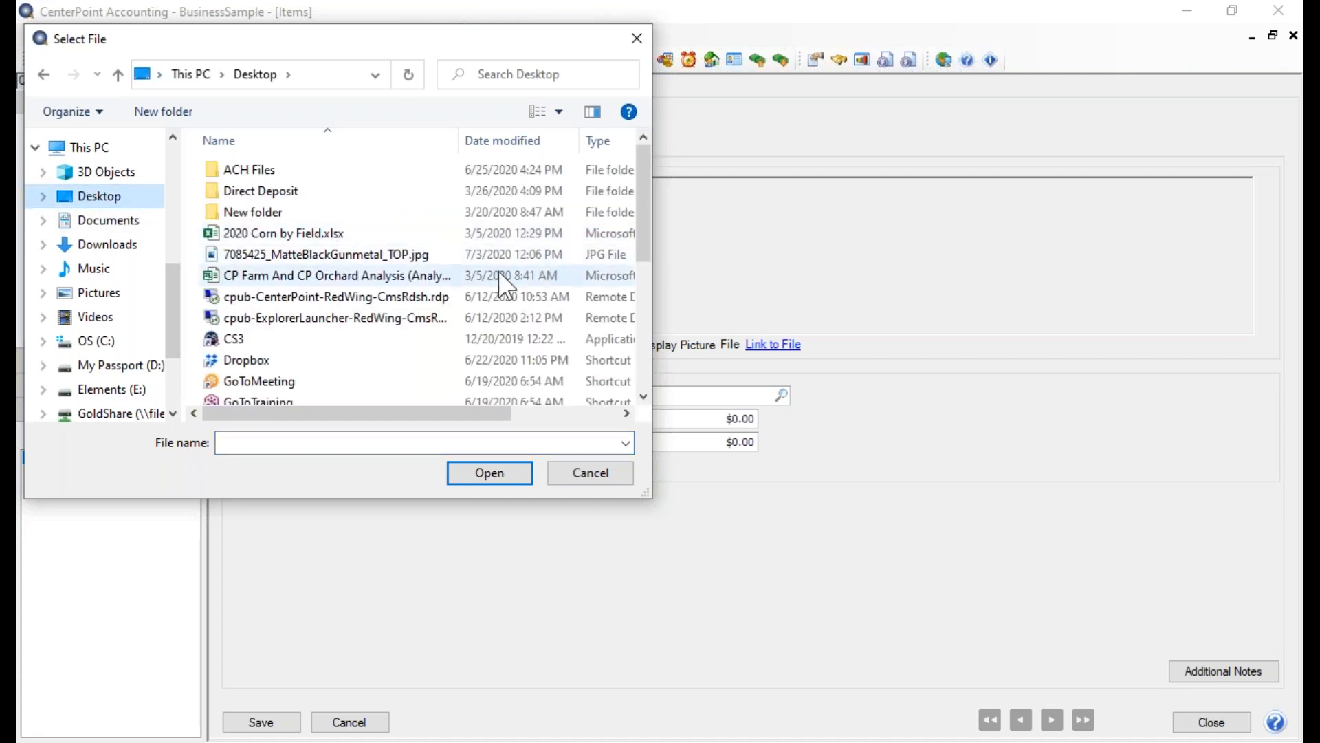
pyautogui.click(392, 254)
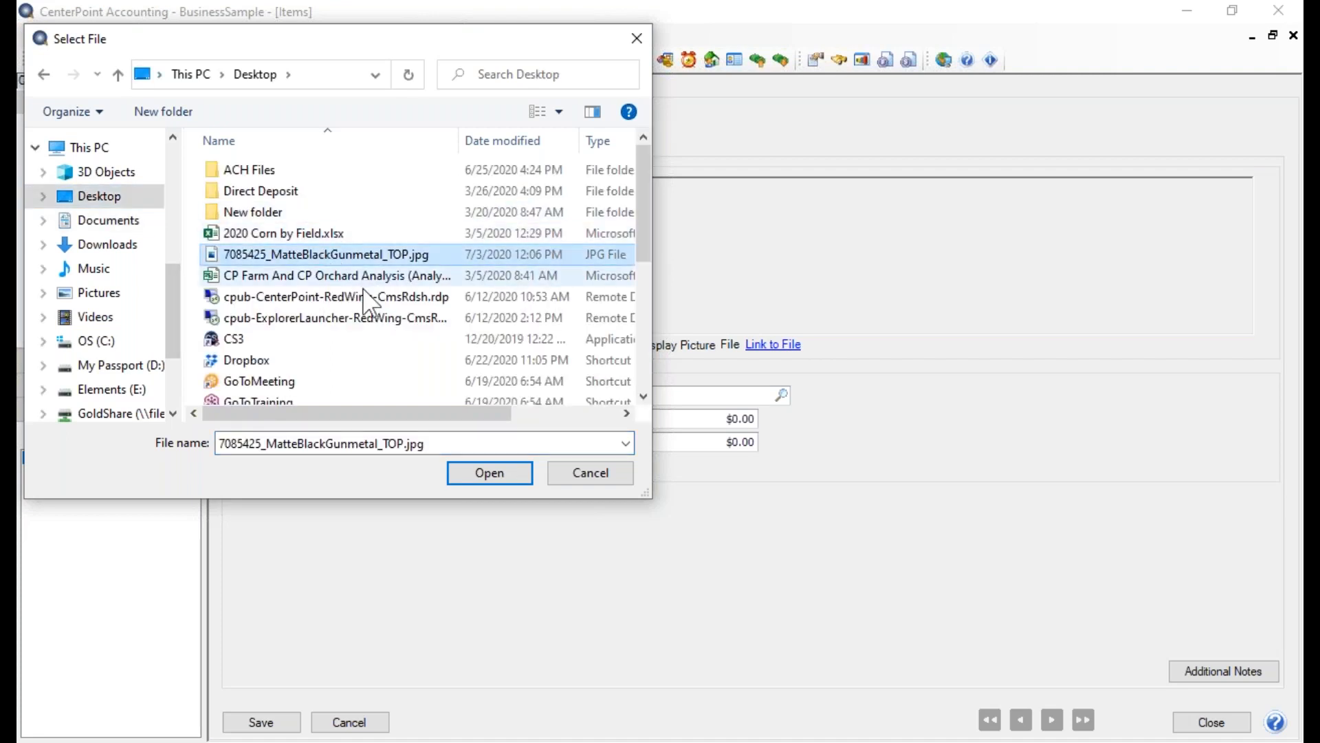
pyautogui.click(484, 469)
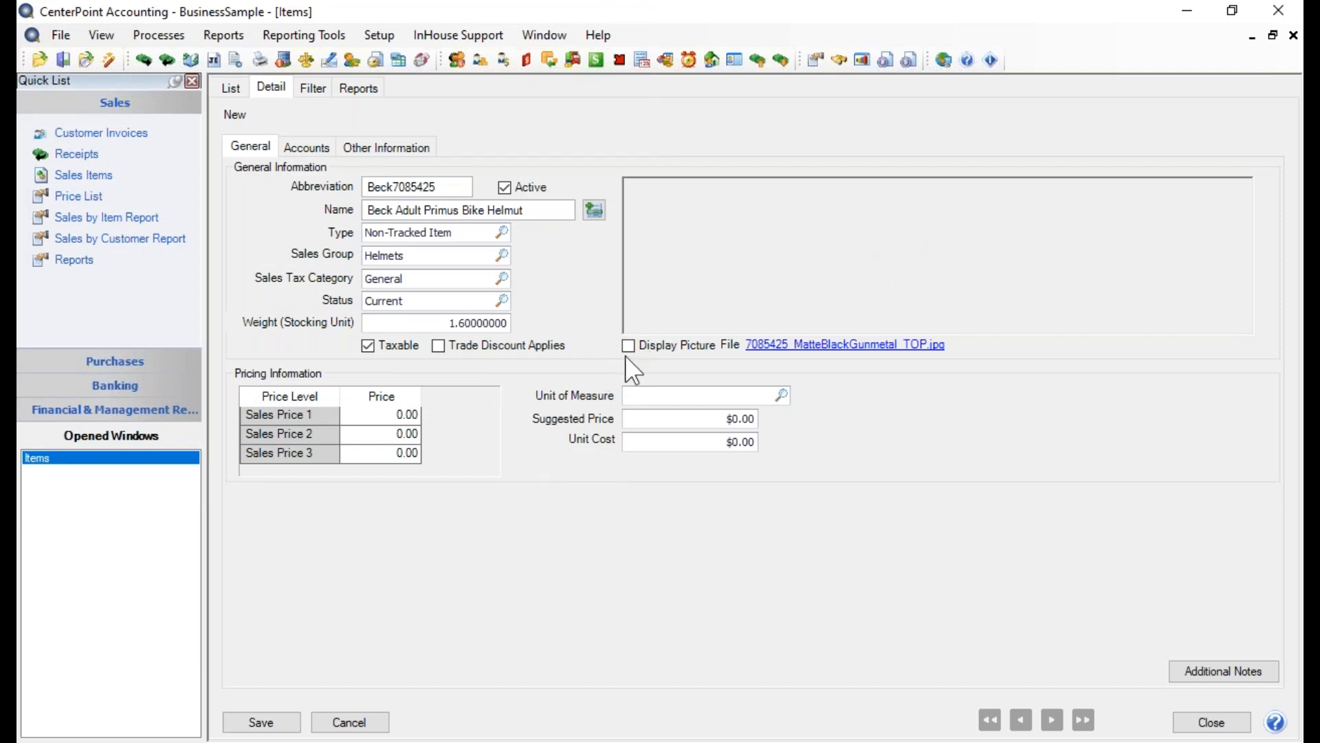
# Open the linked helmet picture in Photos, choosing to always use that app for .jpg files
pyautogui.click(863, 349)
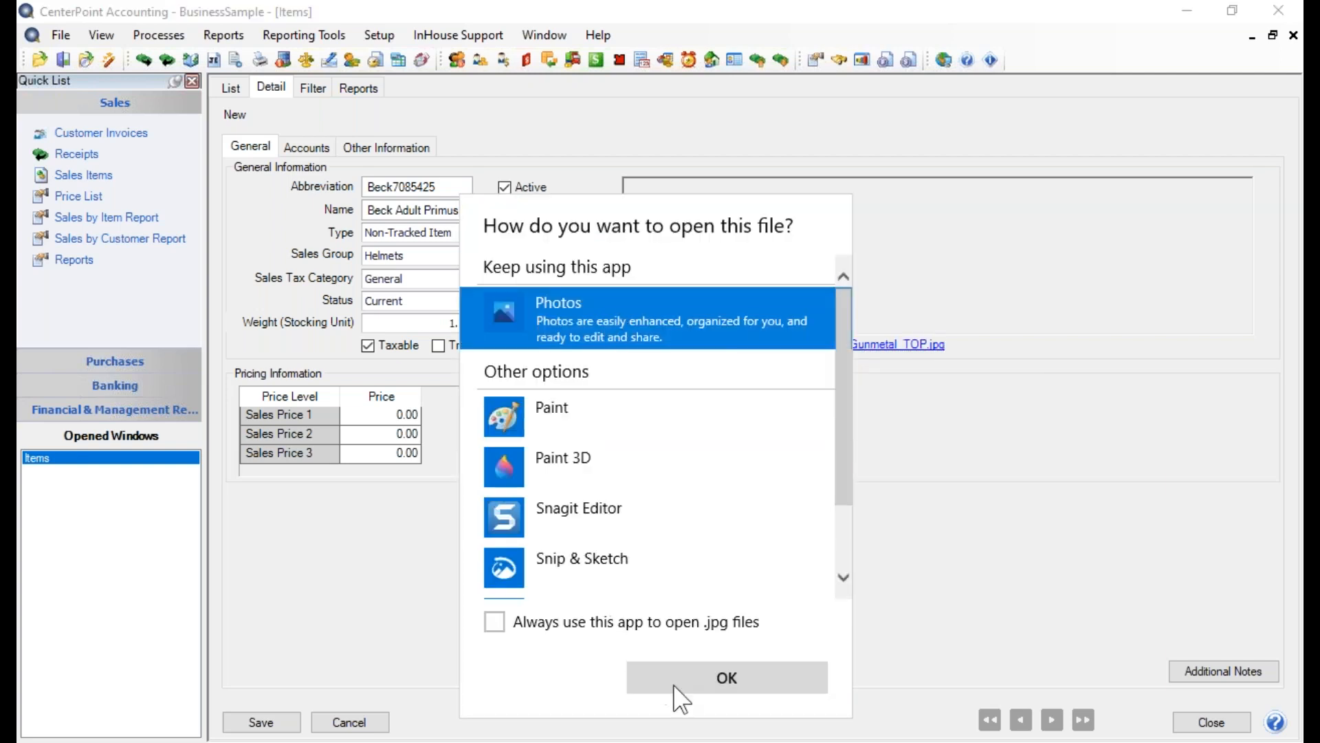
pyautogui.click(494, 623)
pyautogui.click(734, 687)
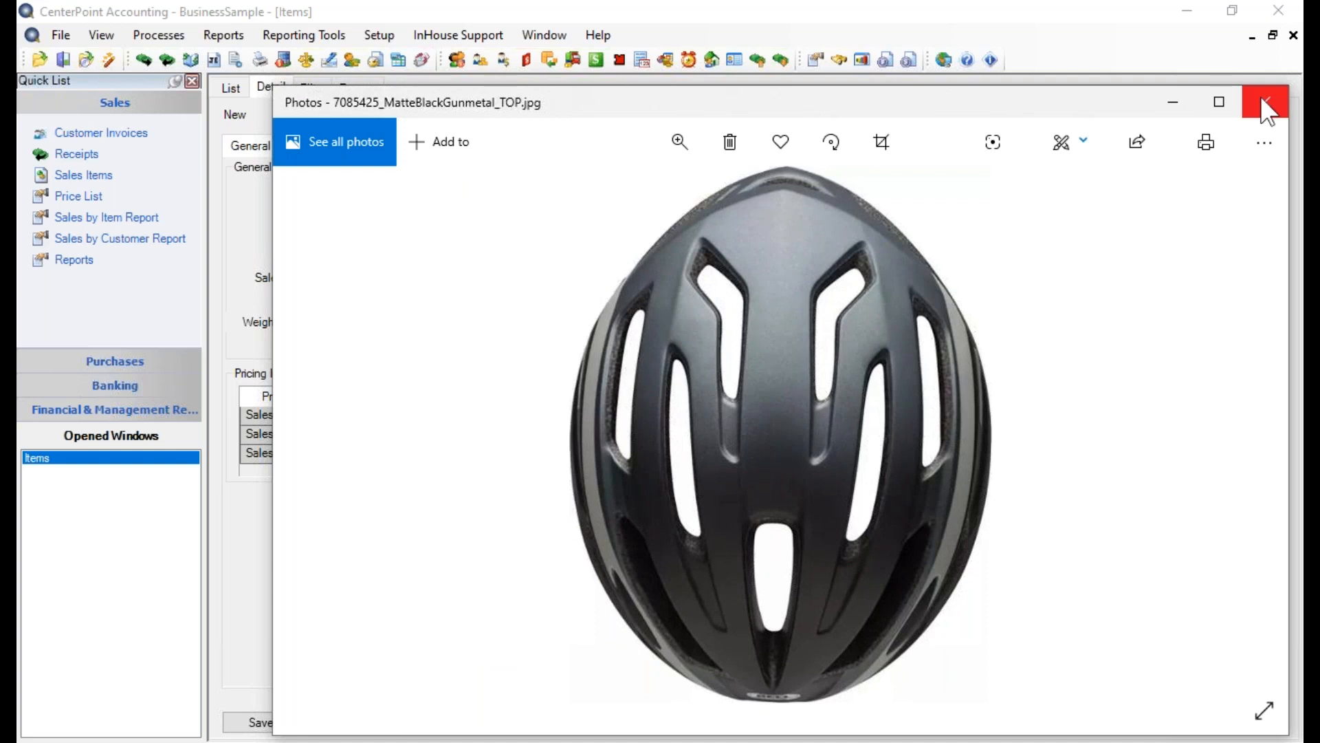
# Close the helmet picture and set the item's Sales Price 1 to 32.99 and Sales Price 2 to 28.99
pyautogui.click(1268, 112)
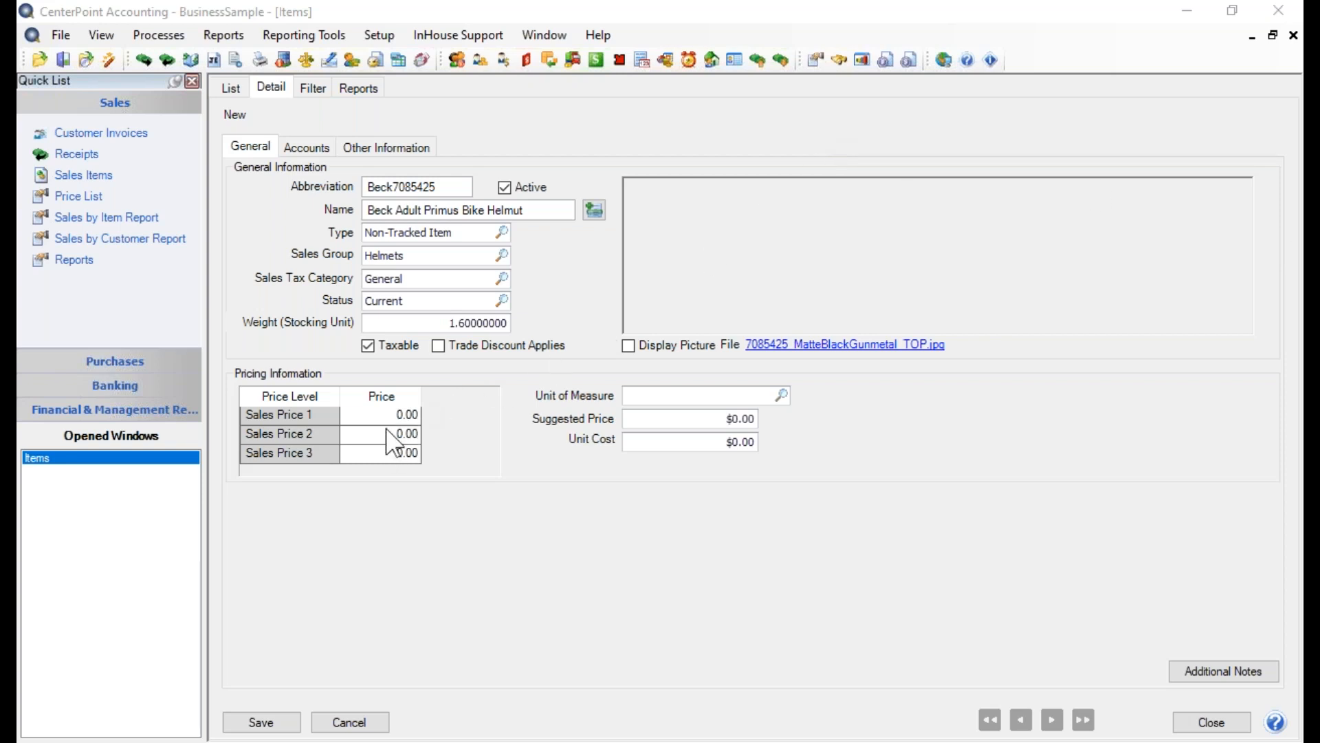
pyautogui.click(374, 414)
pyautogui.moveTo(374, 414); pyautogui.dragTo(514, 435)
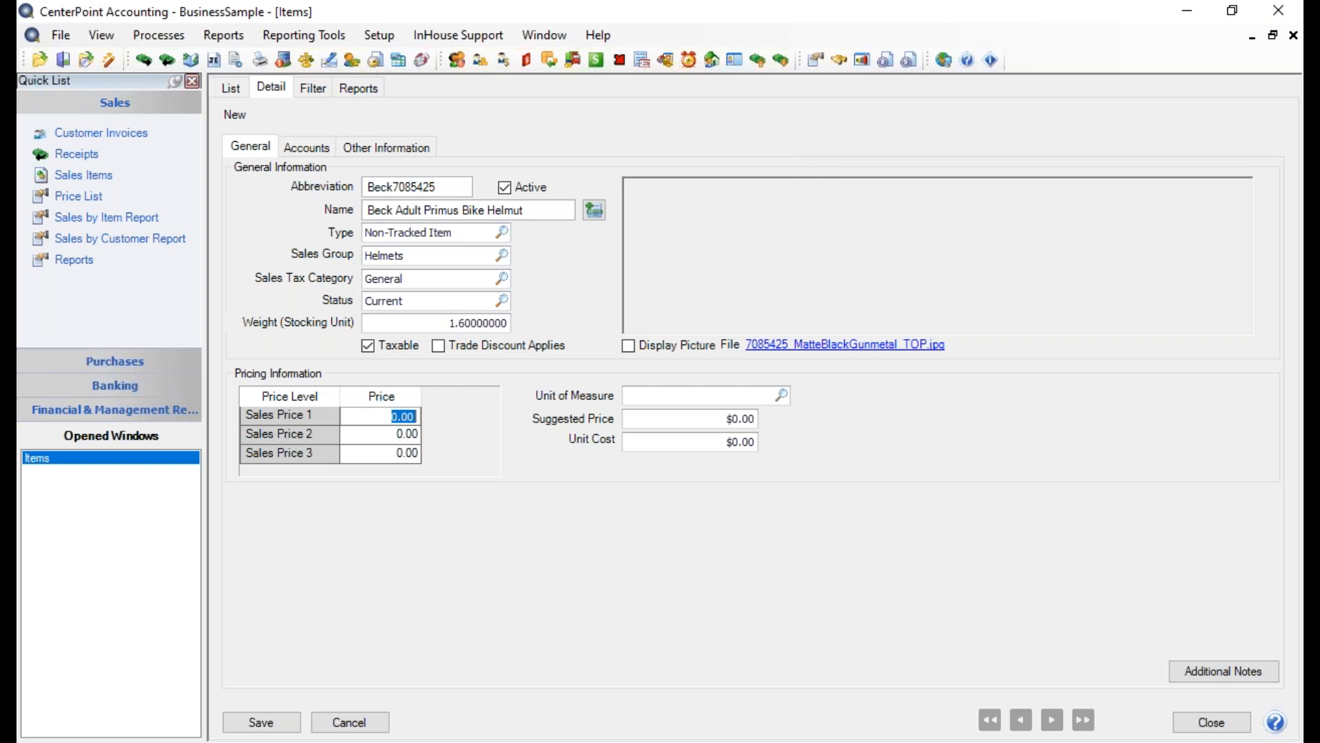
pyautogui.write('32.99')
pyautogui.press('Tab')
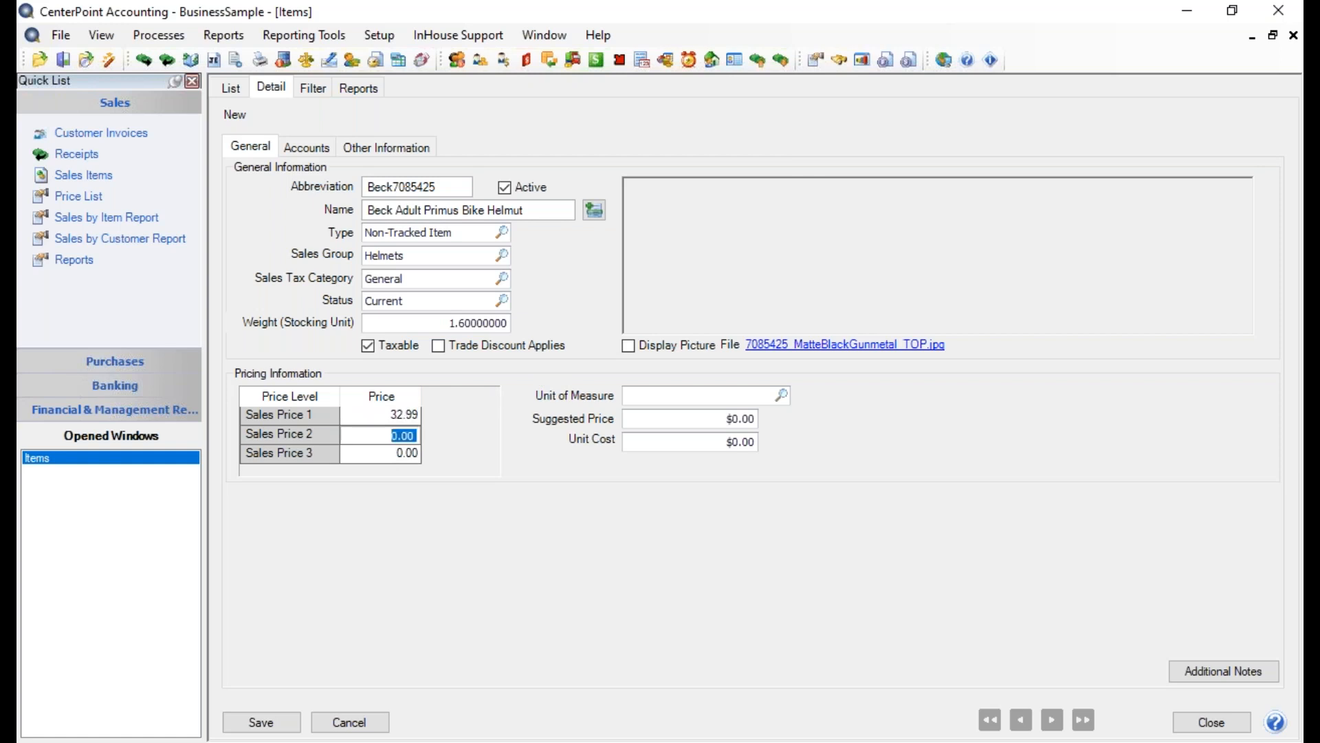
pyautogui.write('28.99')
pyautogui.press('Tab')
# Choose Each as the item's unit of measure
pyautogui.click(784, 396)
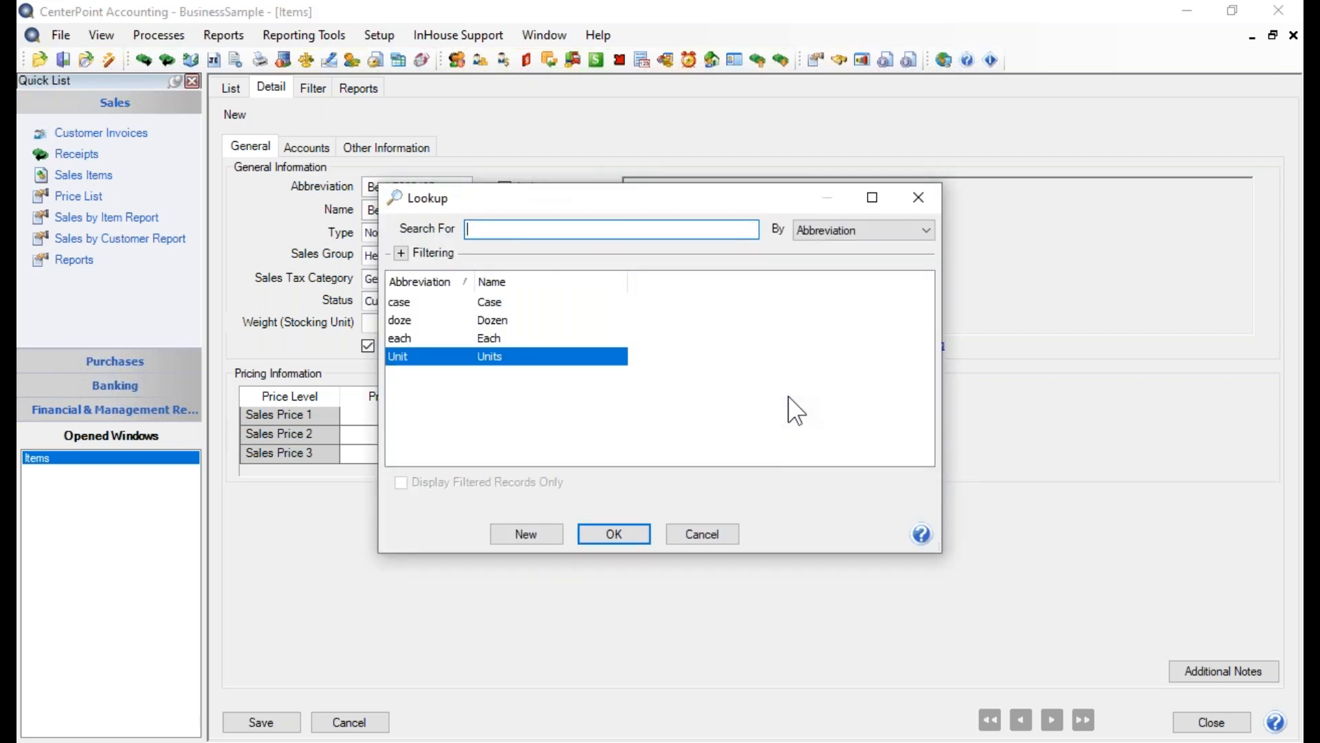
pyautogui.click(532, 530)
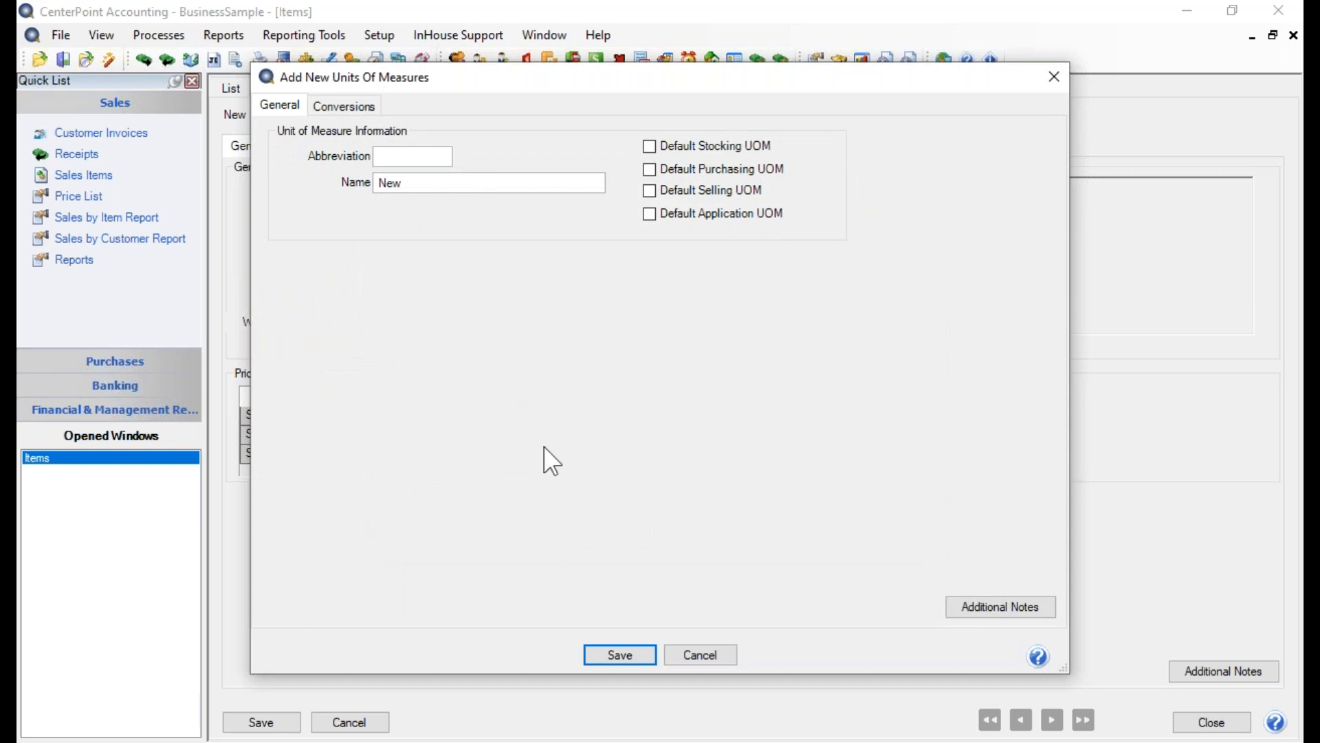
pyautogui.click(703, 655)
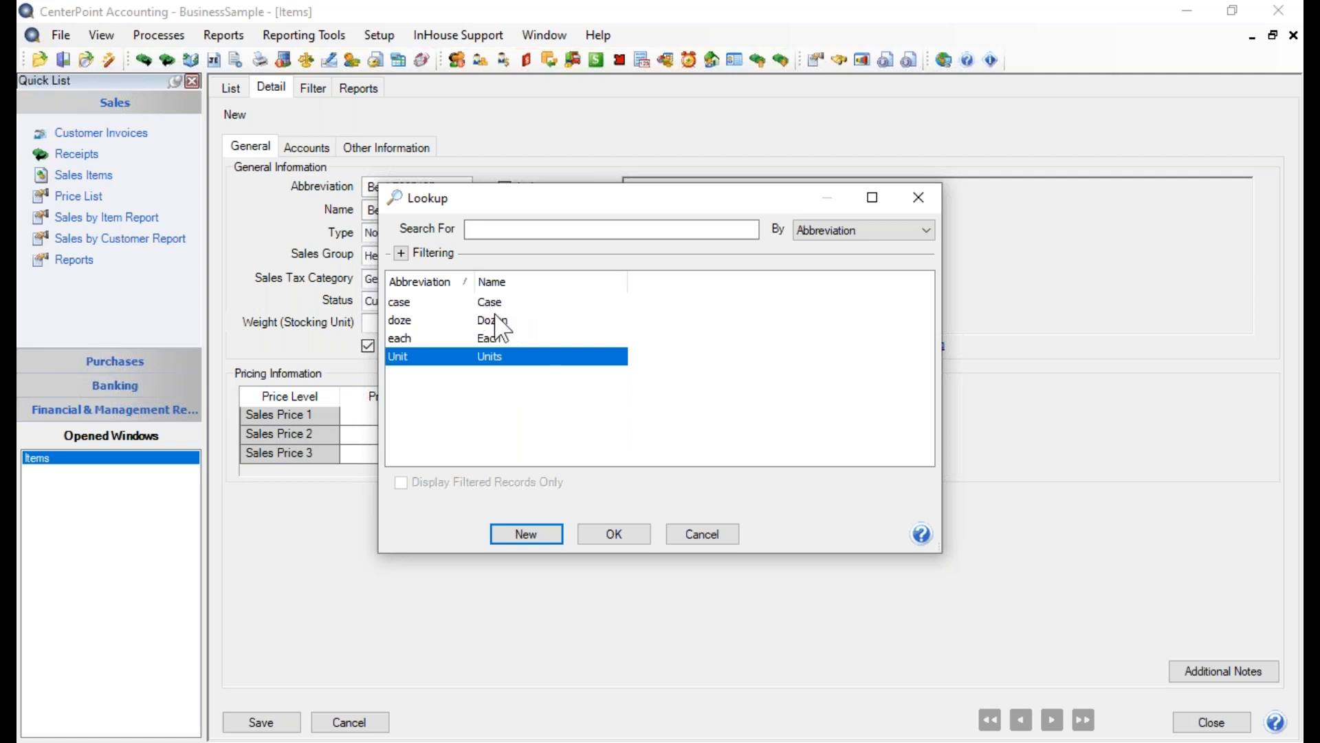
pyautogui.click(502, 337)
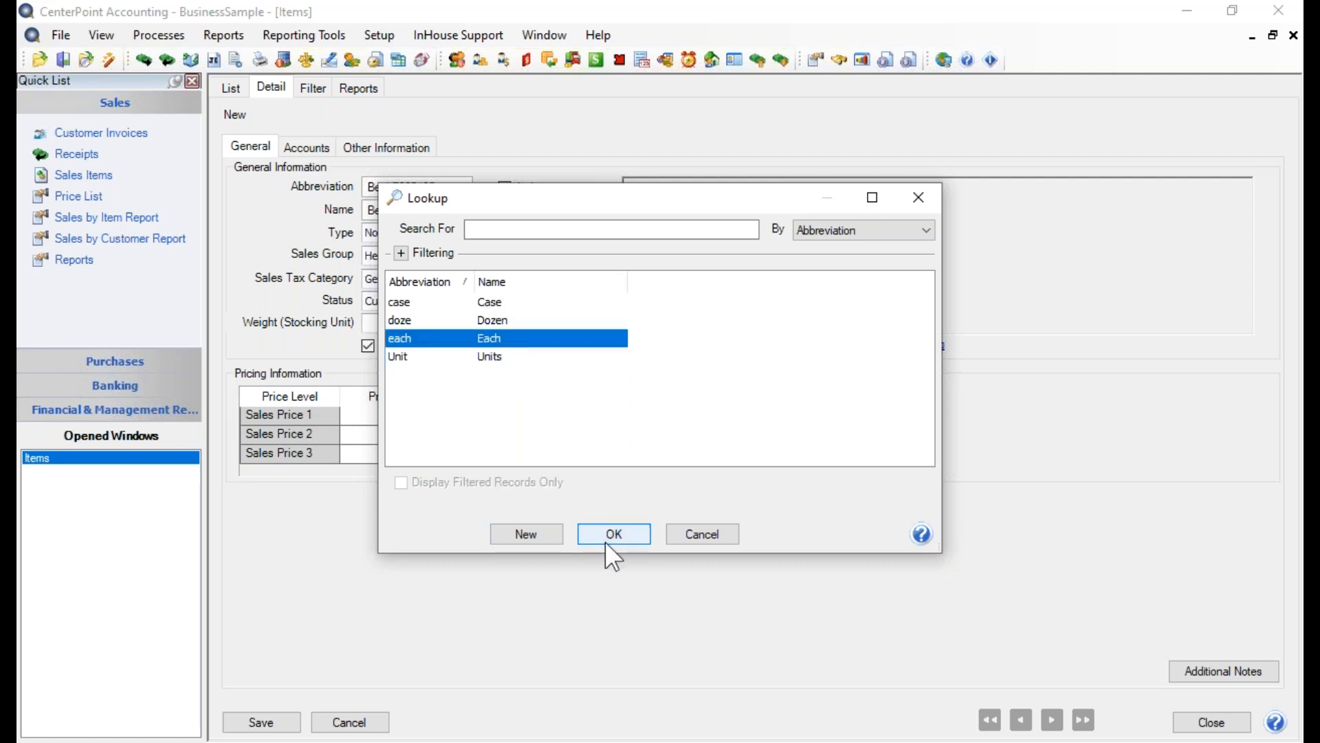
pyautogui.click(608, 537)
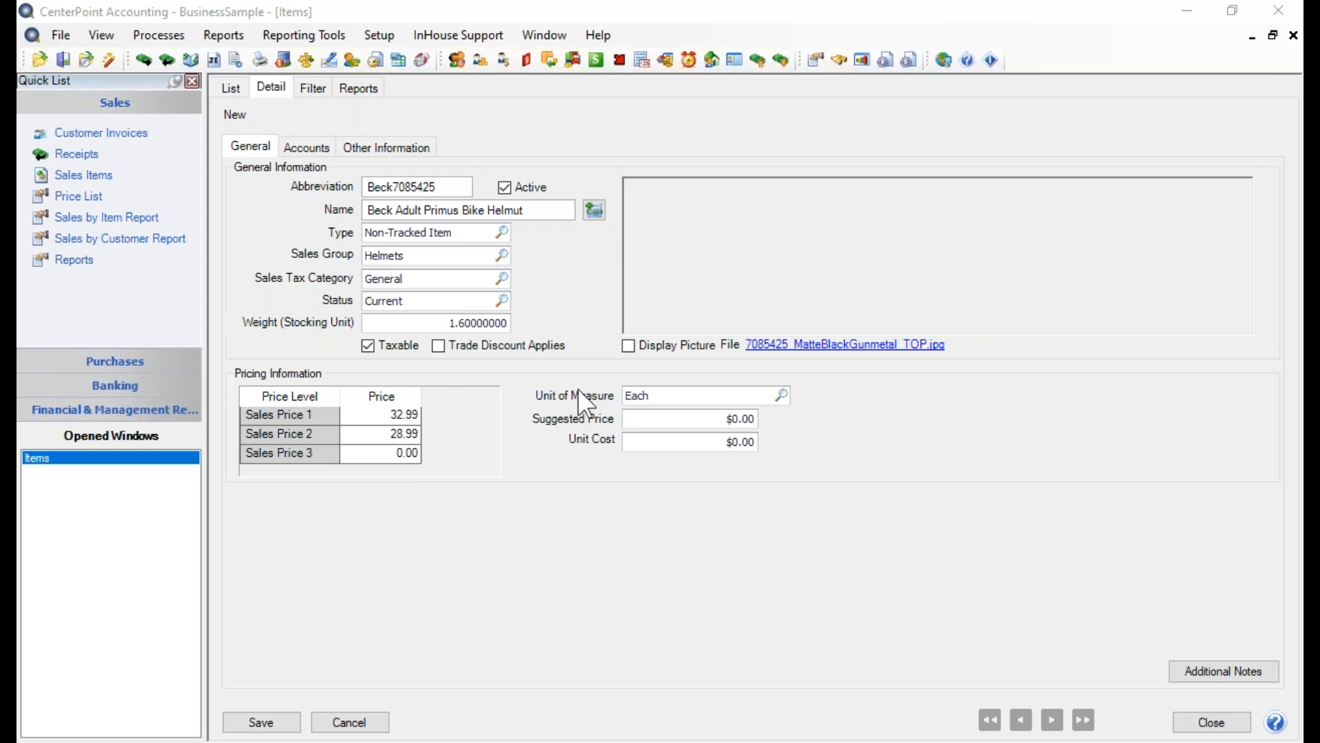
# Set the item's suggested price to $32.99 and its unit cost to $17.00
pyautogui.click(695, 419)
pyautogui.write('32.99')
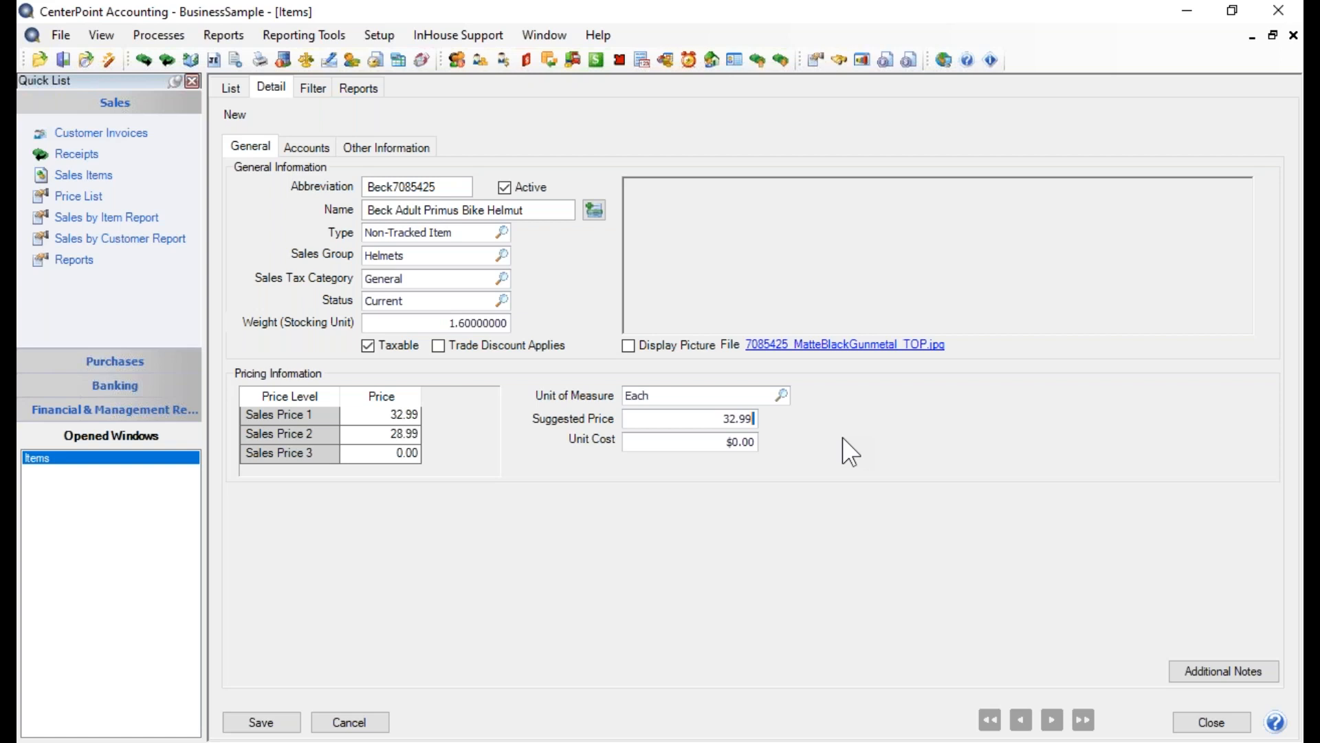
pyautogui.click(700, 446)
pyautogui.write('17.')
pyautogui.press('Tab')
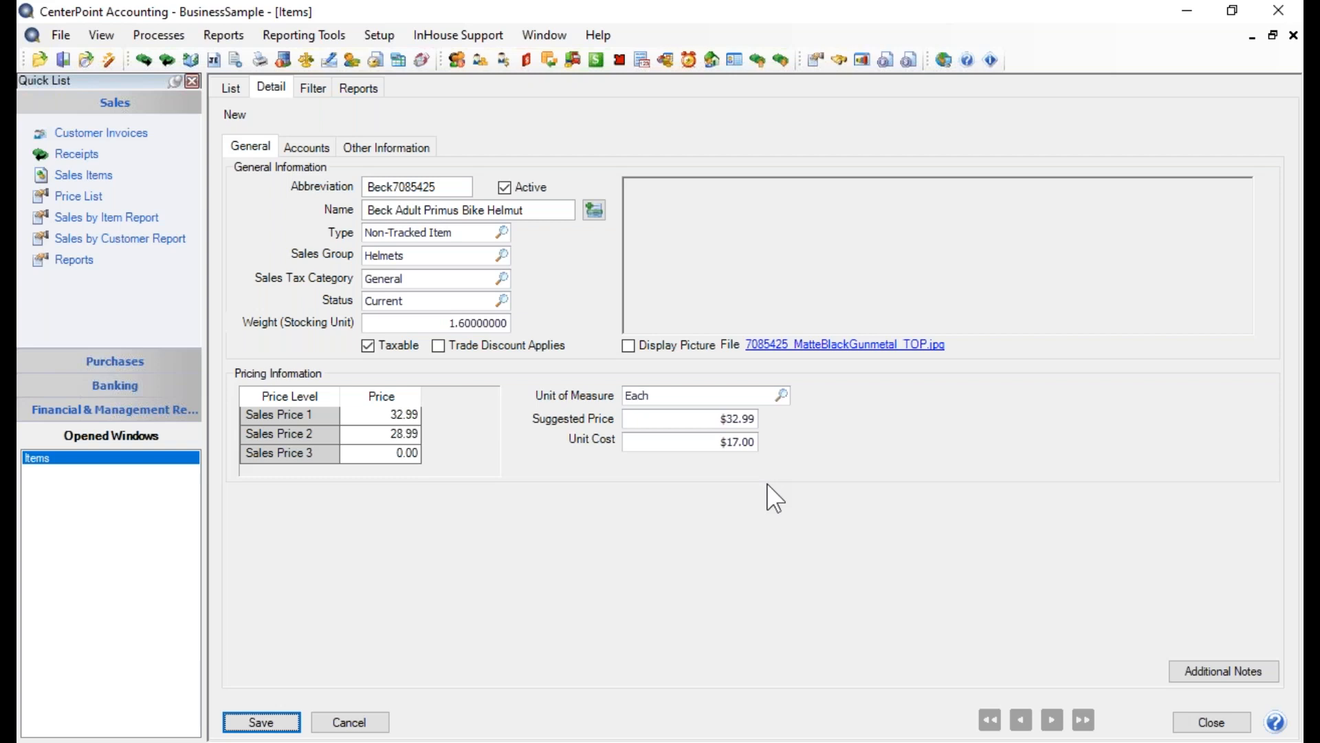
# Assign the Product Sales revenue account as the helmet item's sales account
pyautogui.click(306, 146)
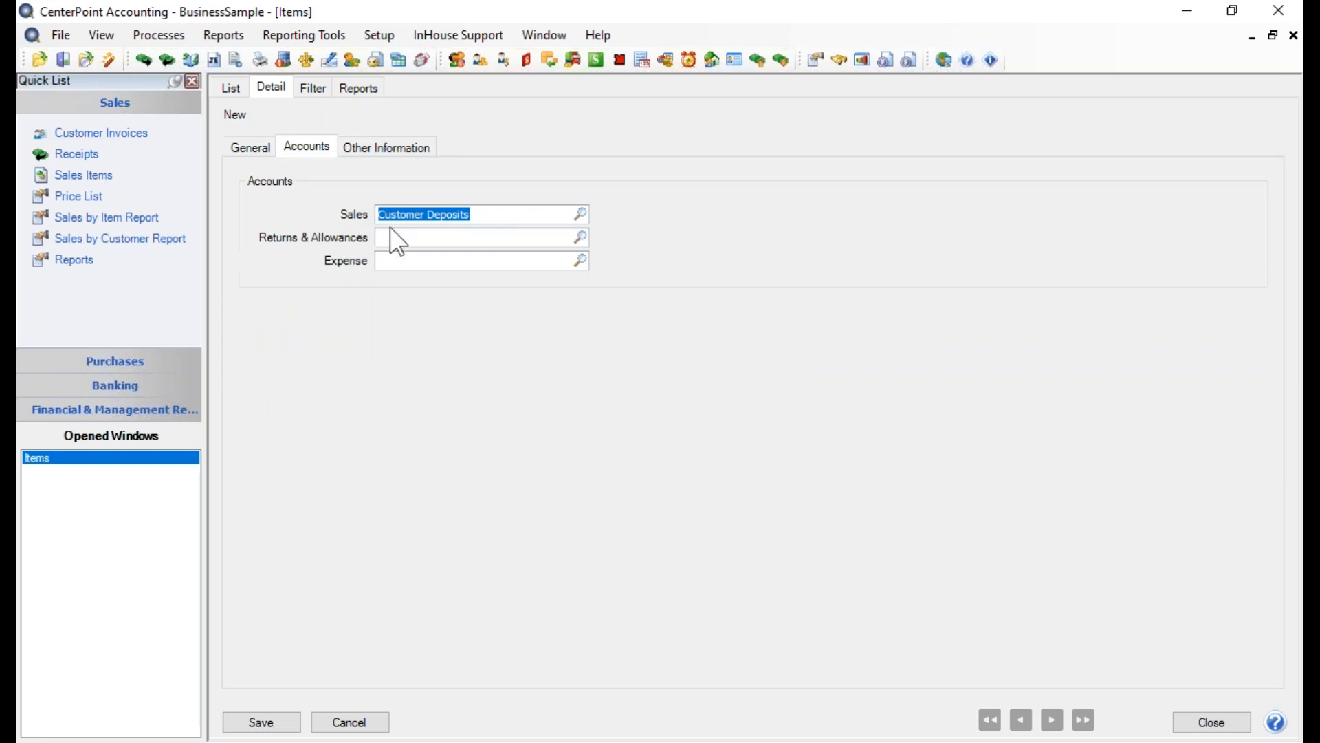
pyautogui.click(581, 214)
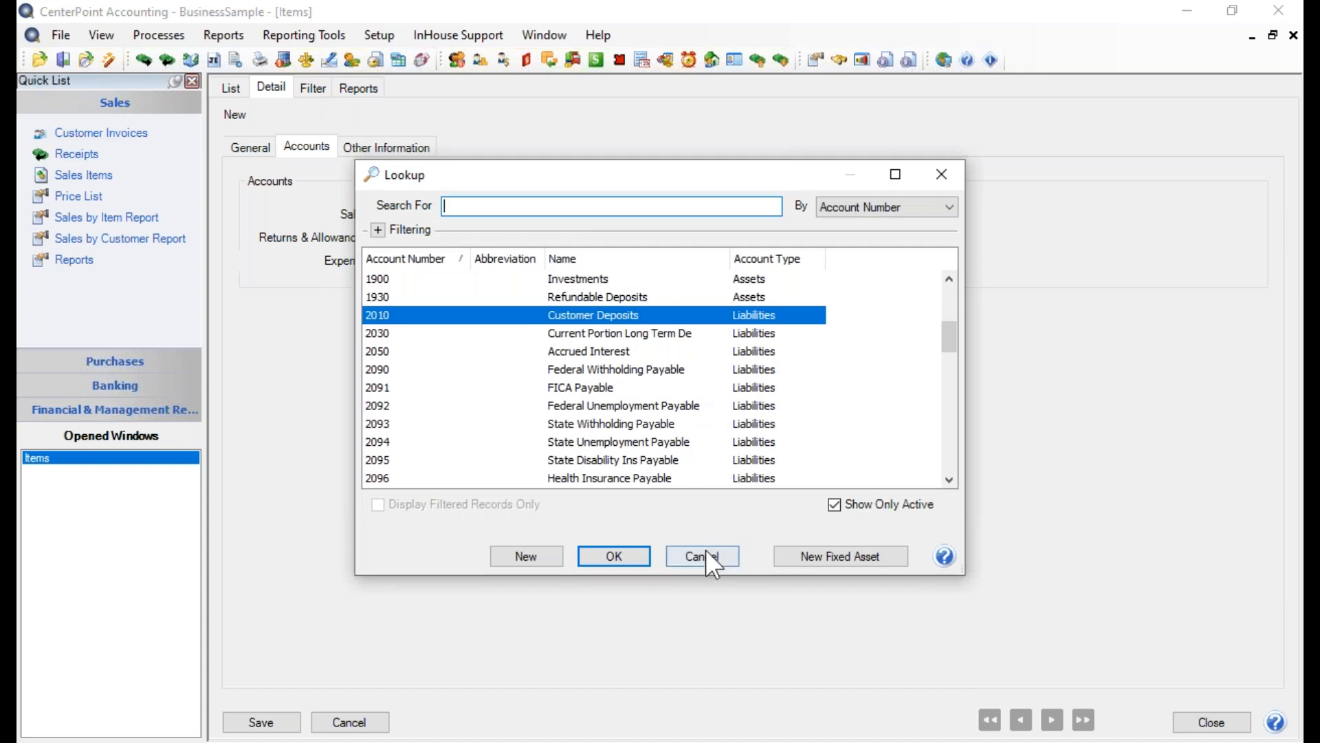
pyautogui.press('Return')
pyautogui.write('sale')
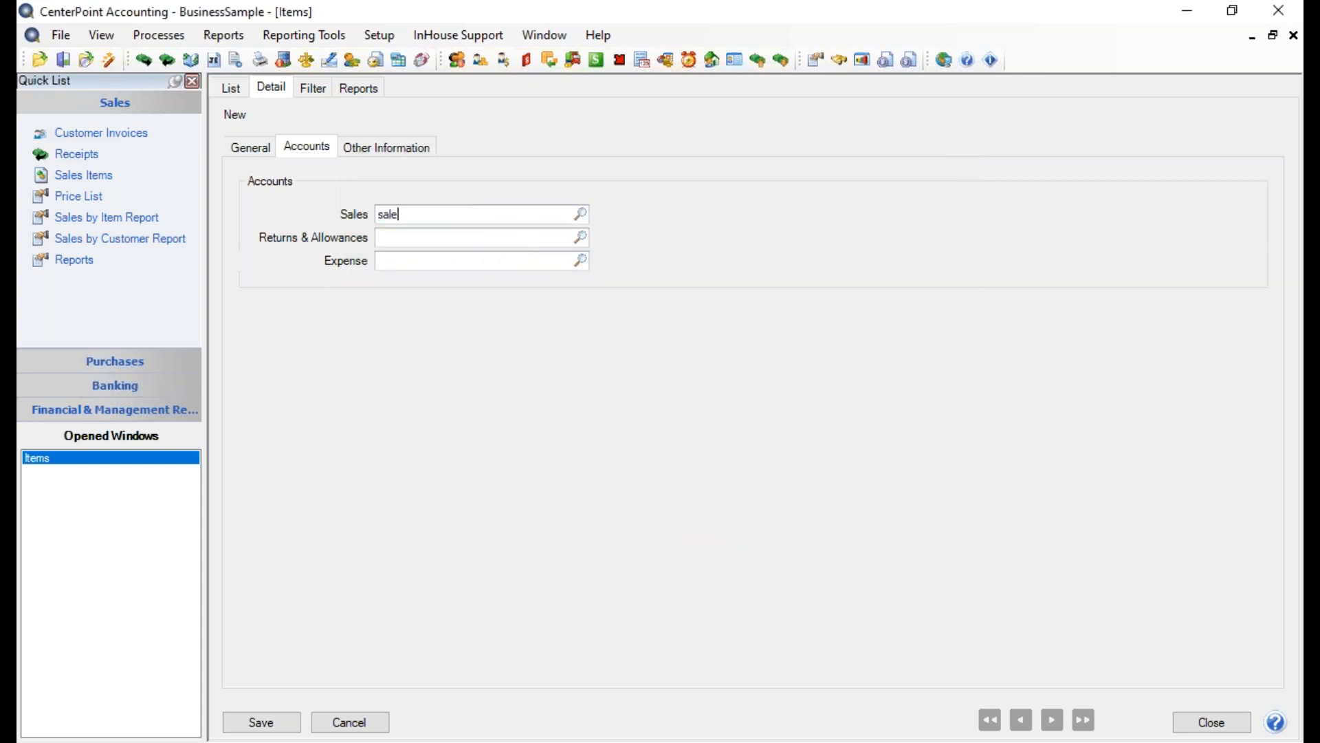
pyautogui.press('Tab')
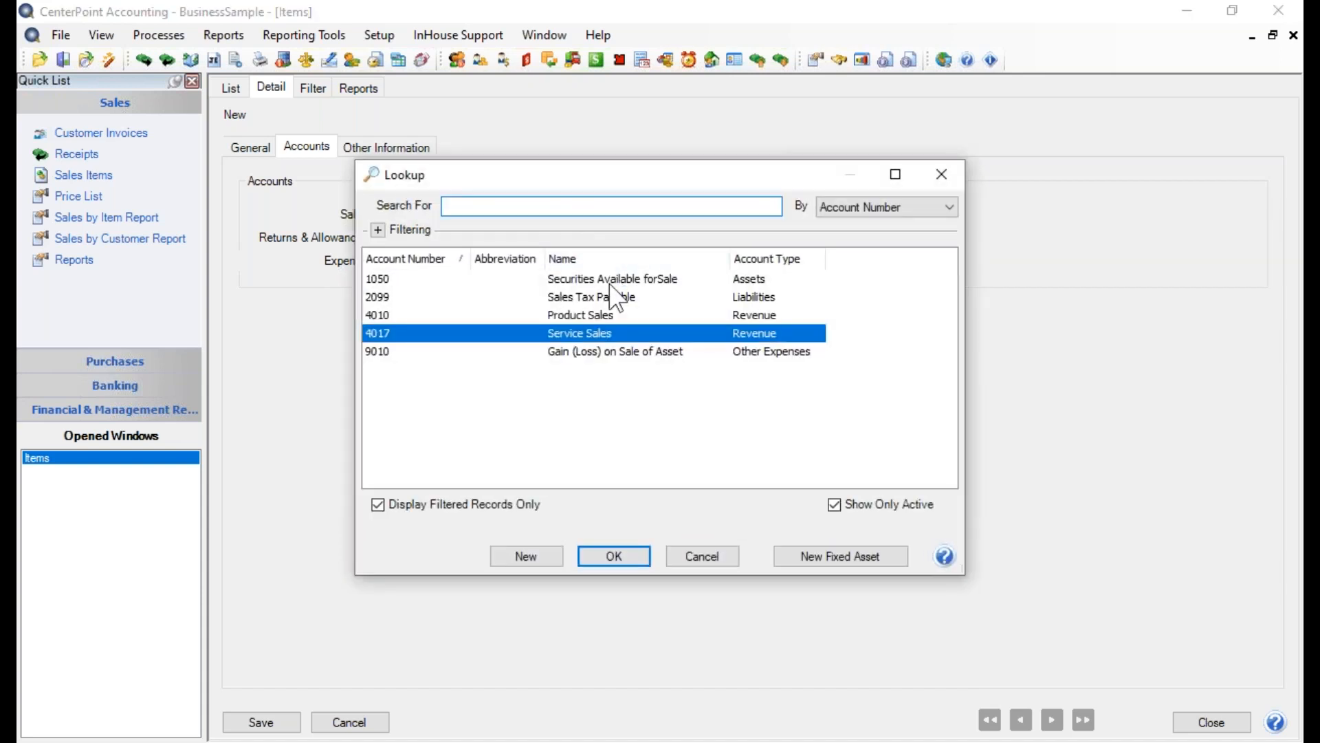
pyautogui.click(600, 315)
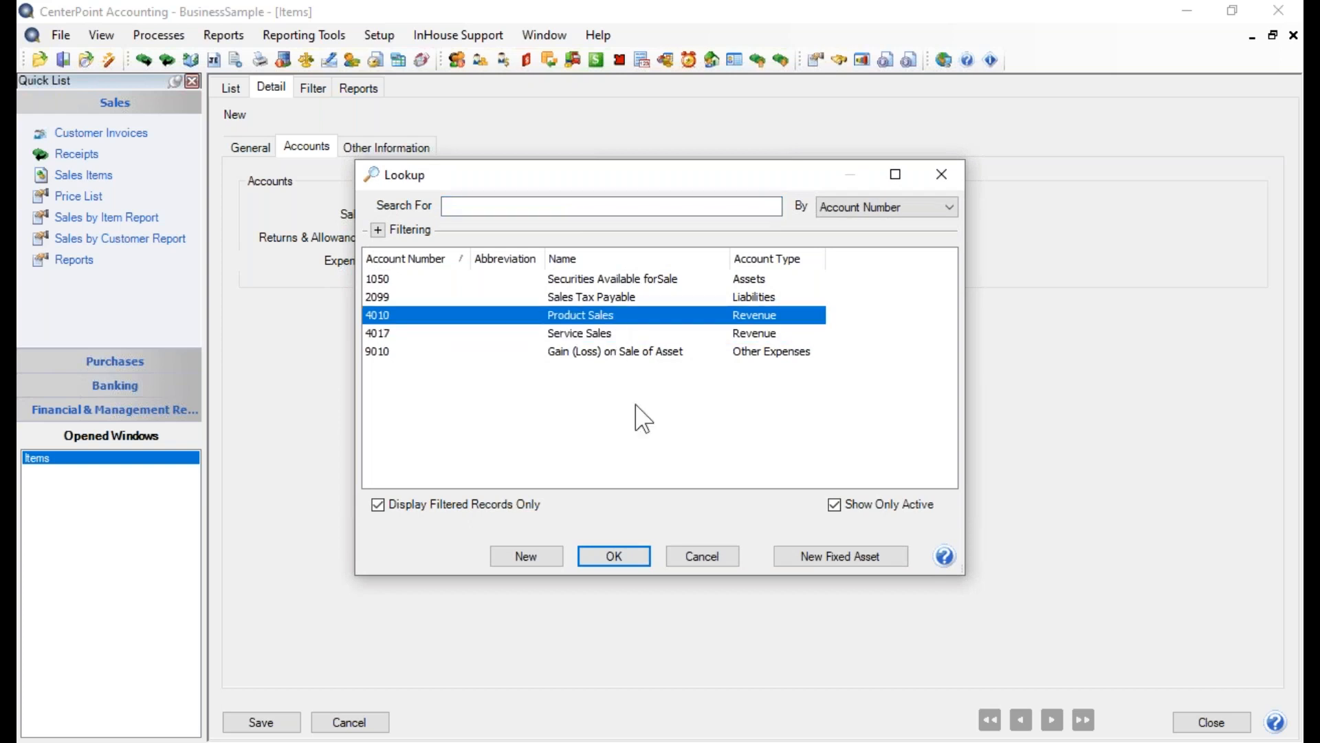
pyautogui.click(614, 556)
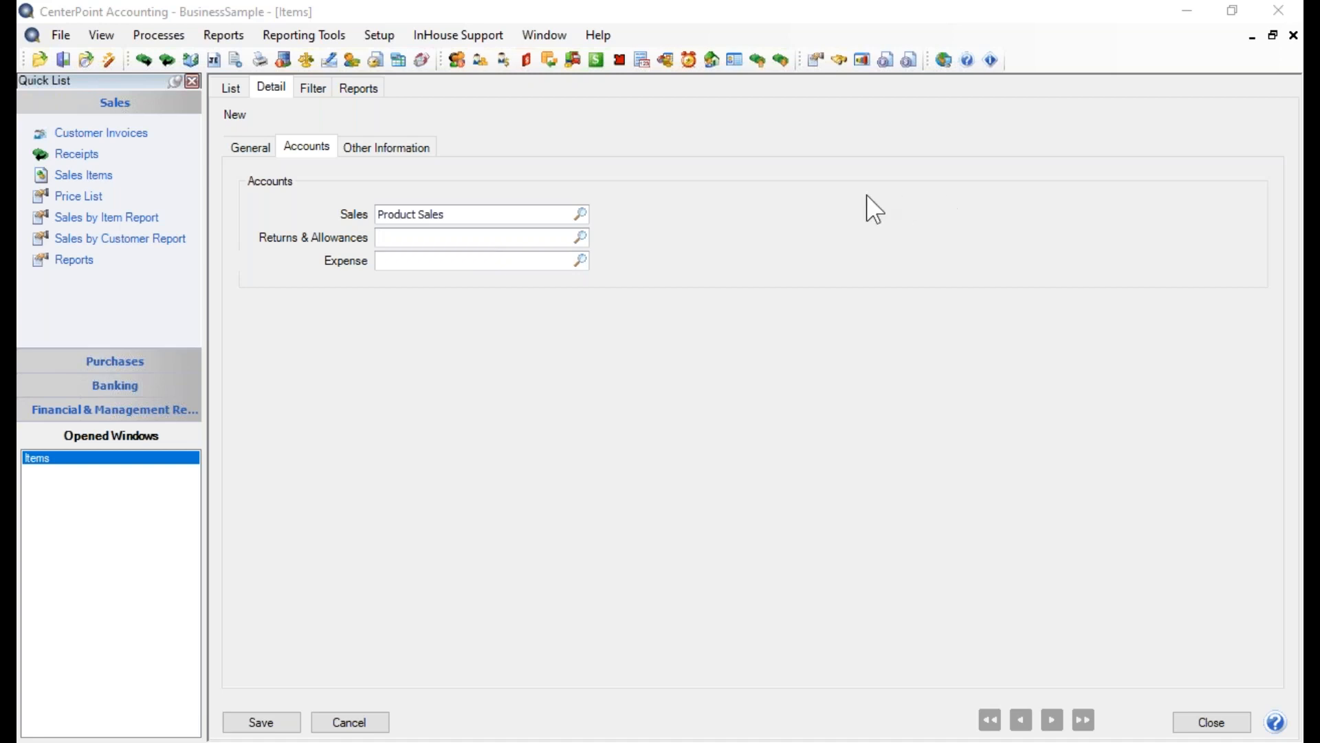
# Assign the Returns & Allowances revenue account to the item's returns and allowances
pyautogui.click(476, 242)
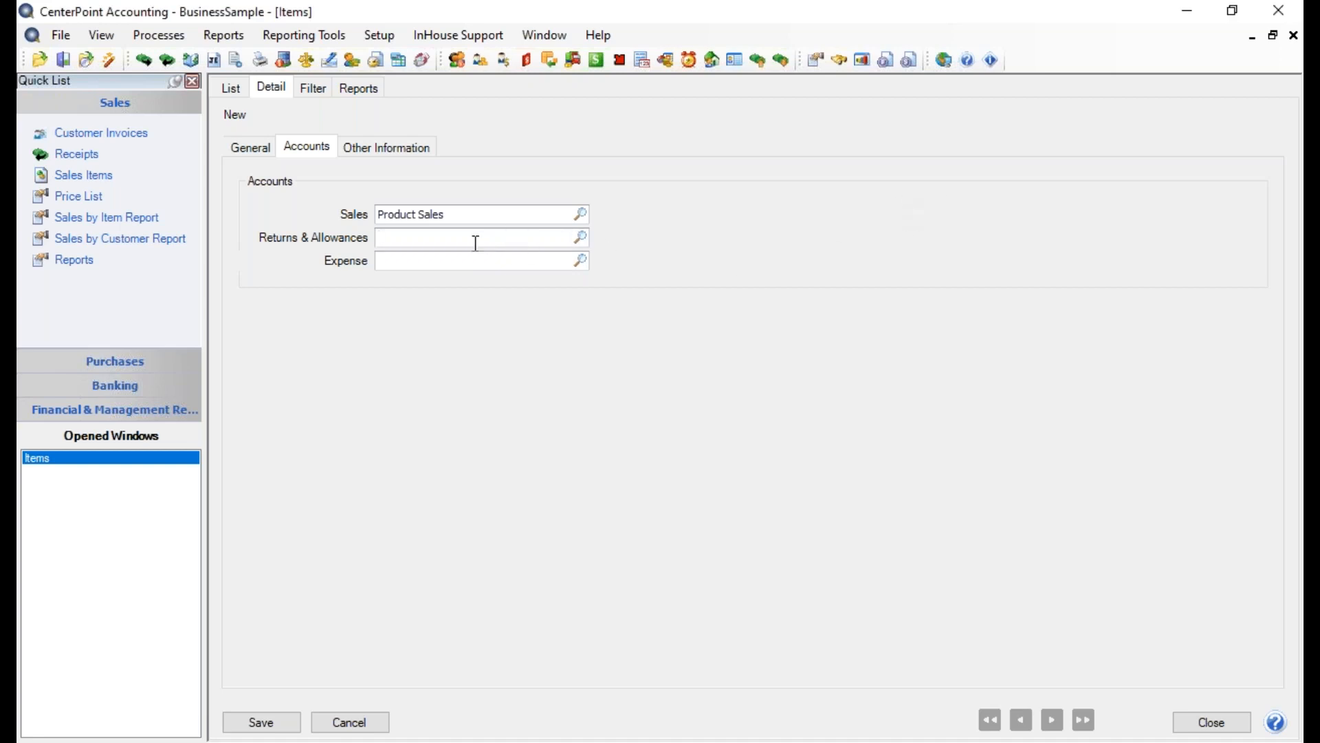
pyautogui.write('return')
pyautogui.press('Tab')
pyautogui.click(579, 238)
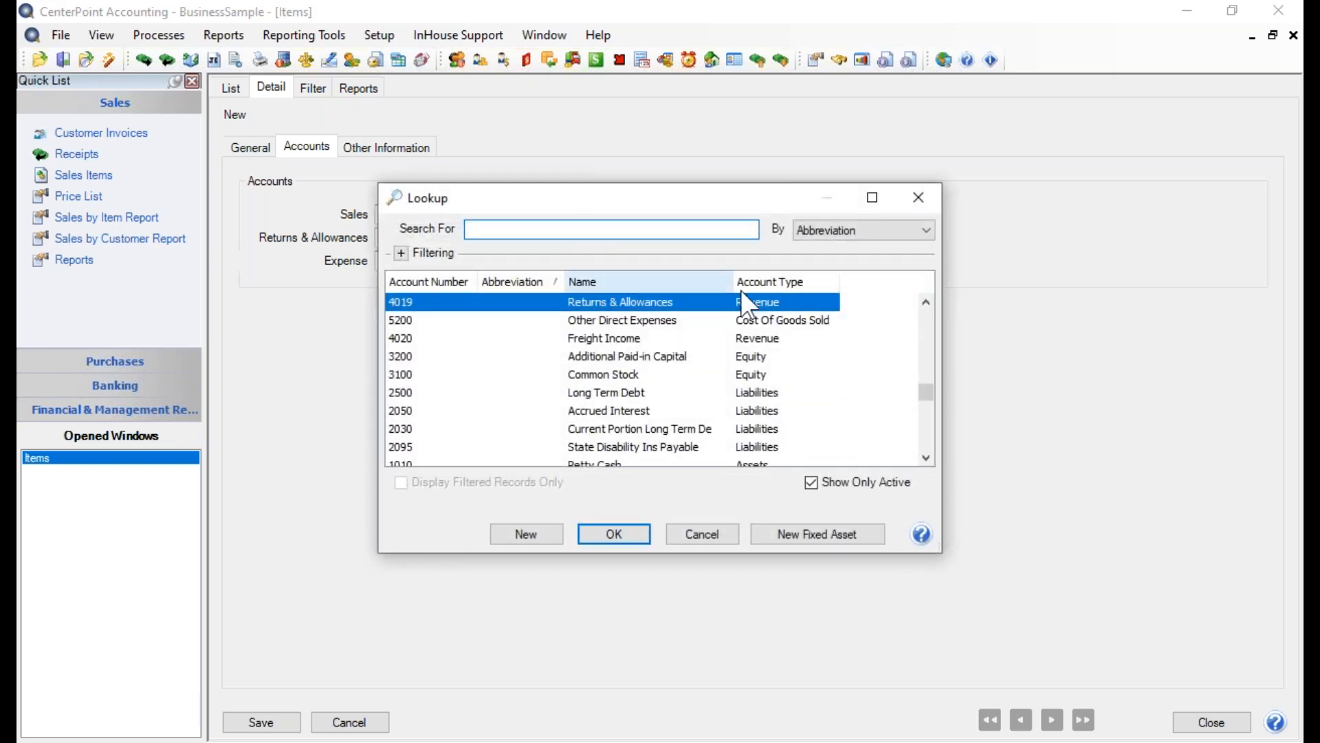
pyautogui.click(611, 530)
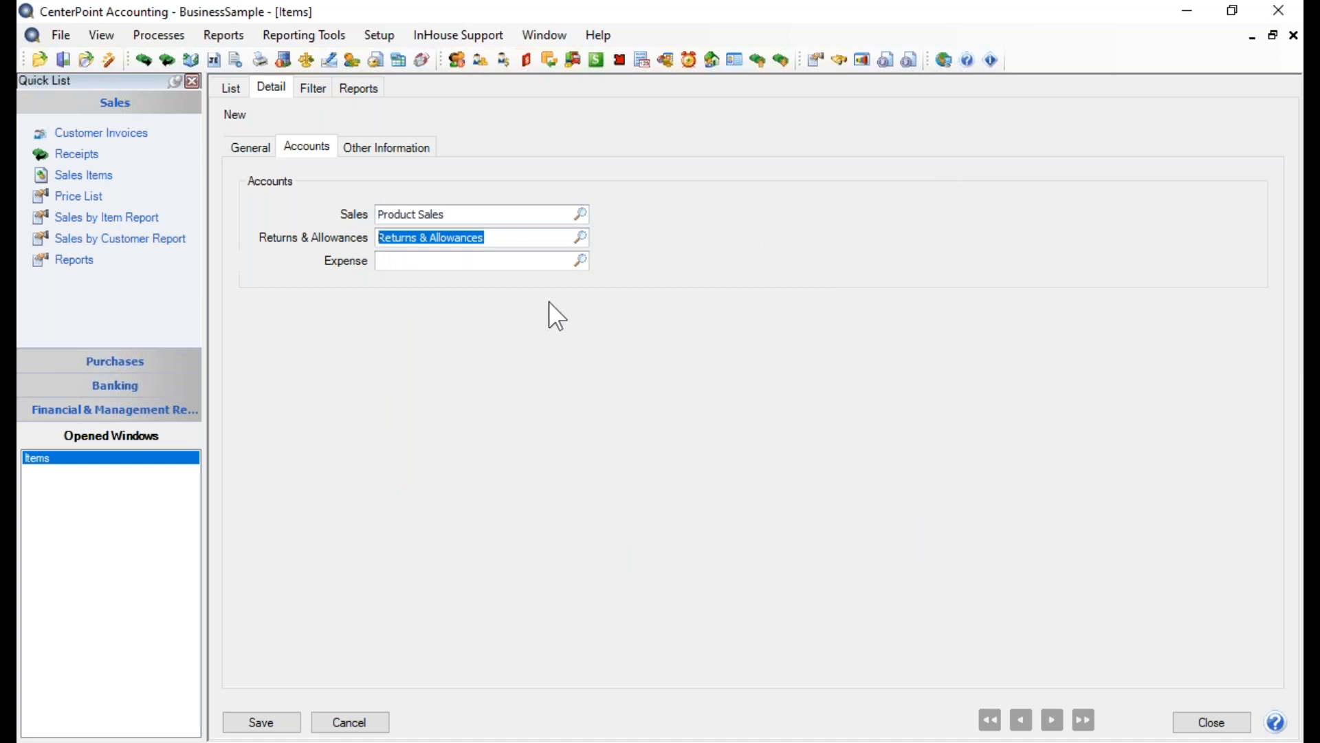
# Assign Cost of Goods Sold as the item's expense account
pyautogui.click(432, 263)
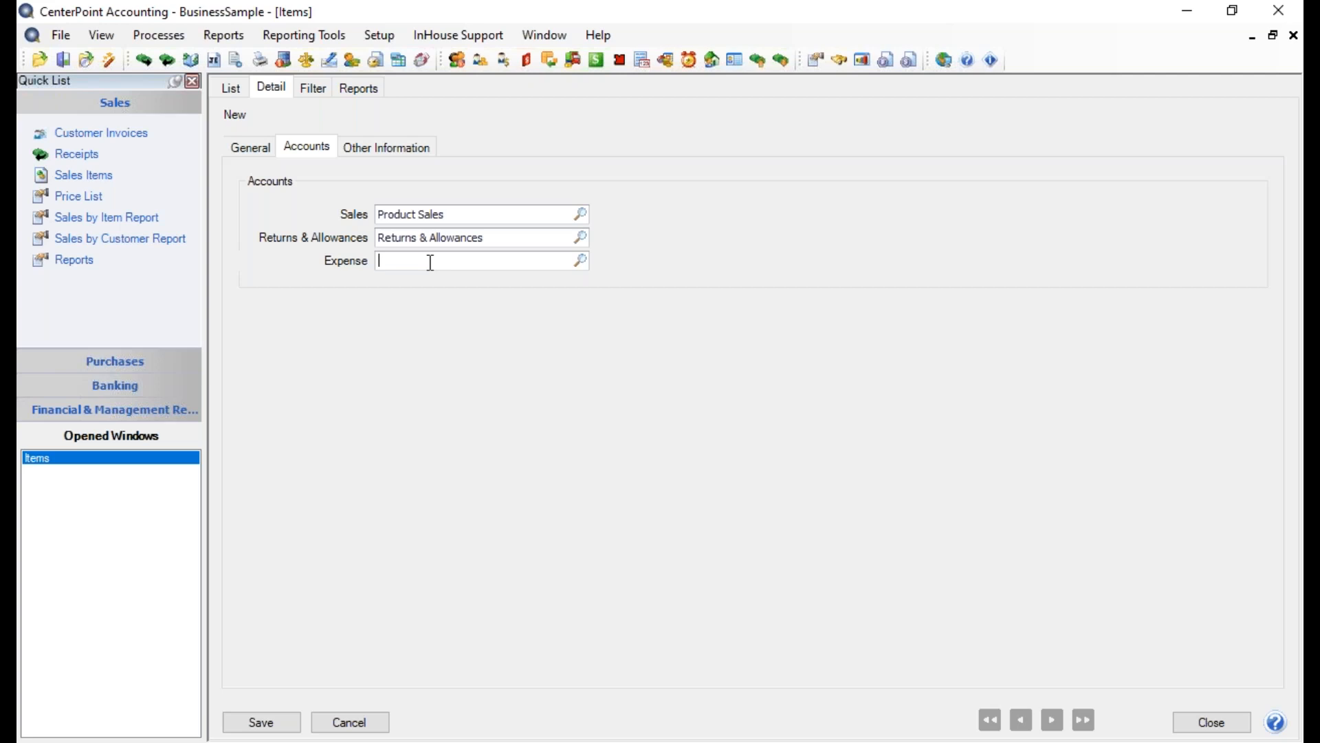
pyautogui.write('cost')
pyautogui.press('Tab')
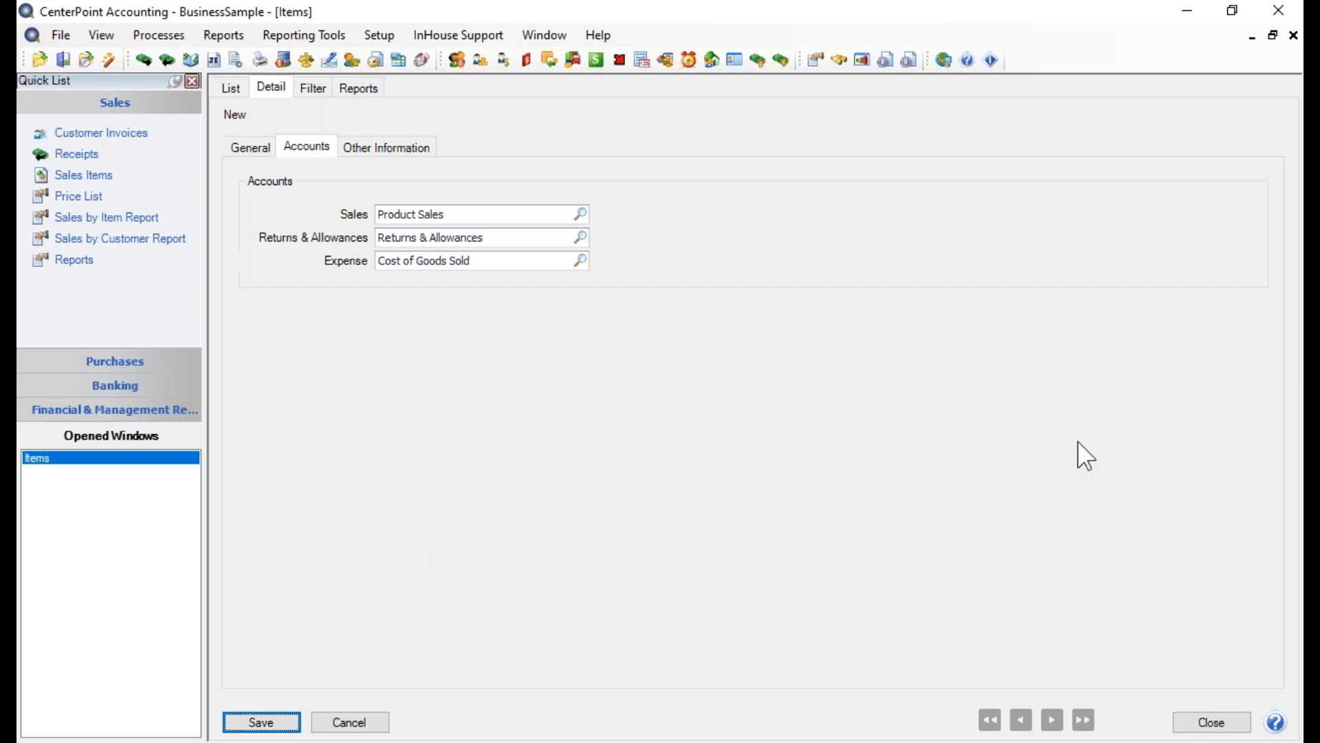
# Check the item's custom fields, then save the helmet item and close the Items window
pyautogui.click(365, 151)
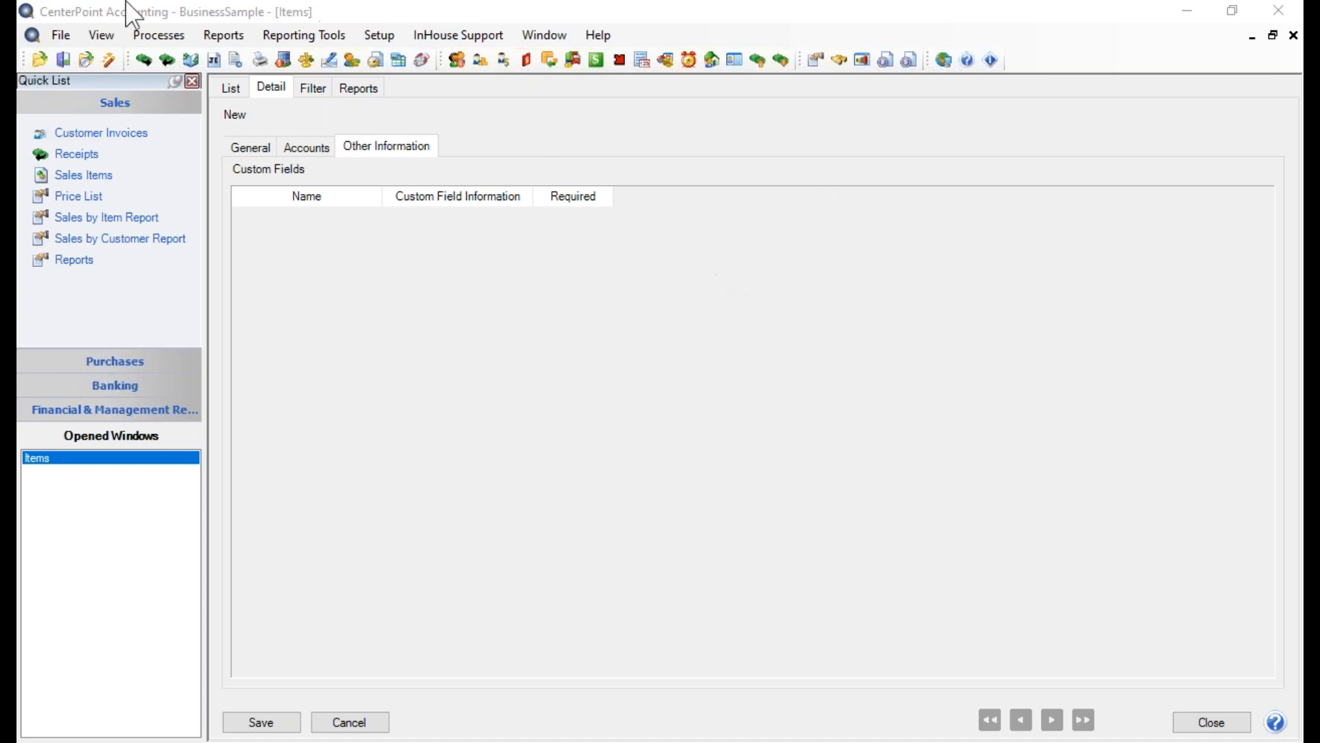
pyautogui.click(271, 722)
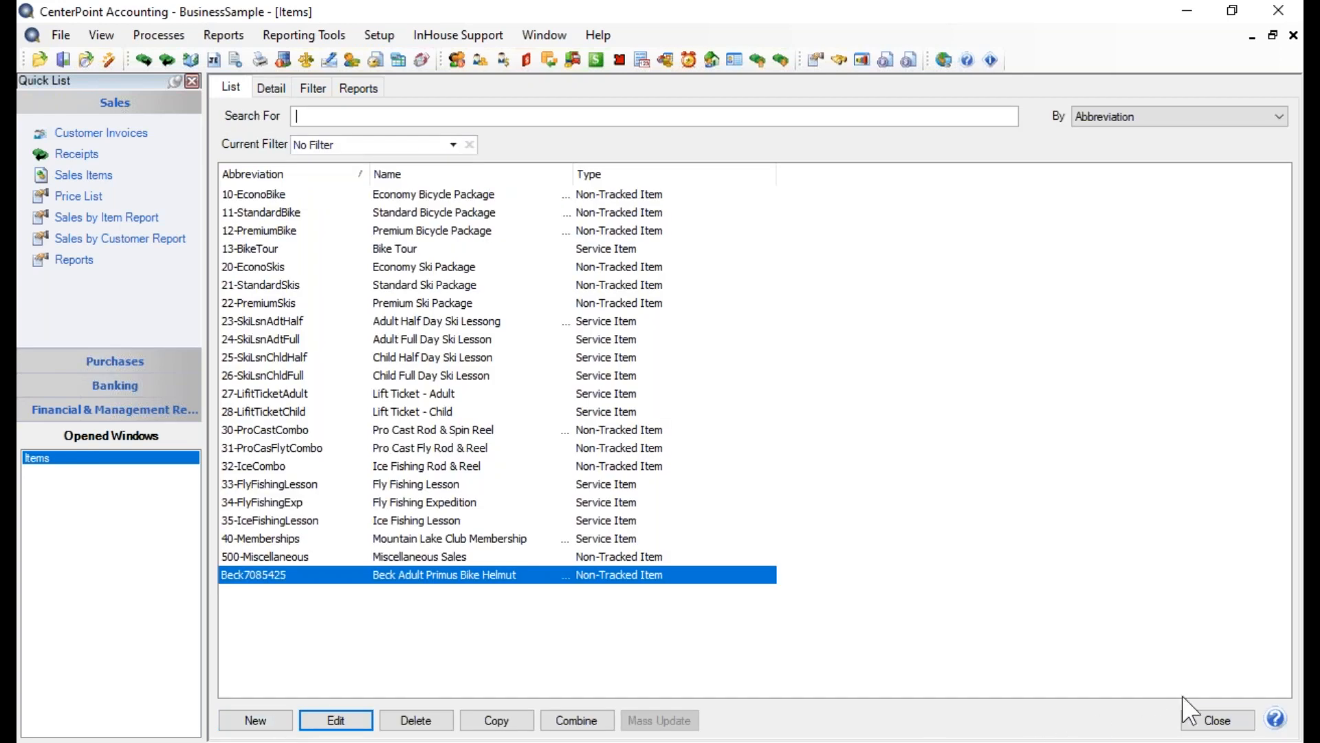
pyautogui.click(1218, 722)
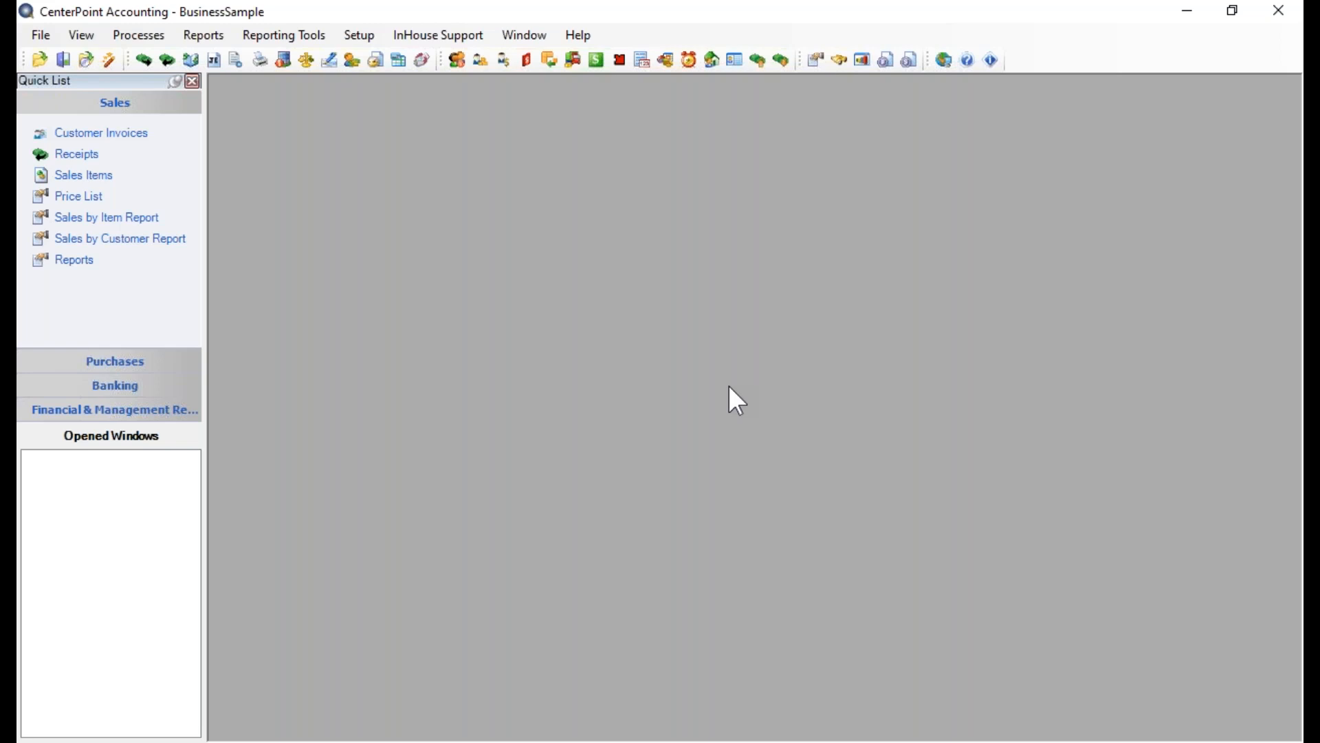
# Open the database-level Item Custom Fields settings in the preferences
pyautogui.click(35, 36)
pyautogui.click(83, 186)
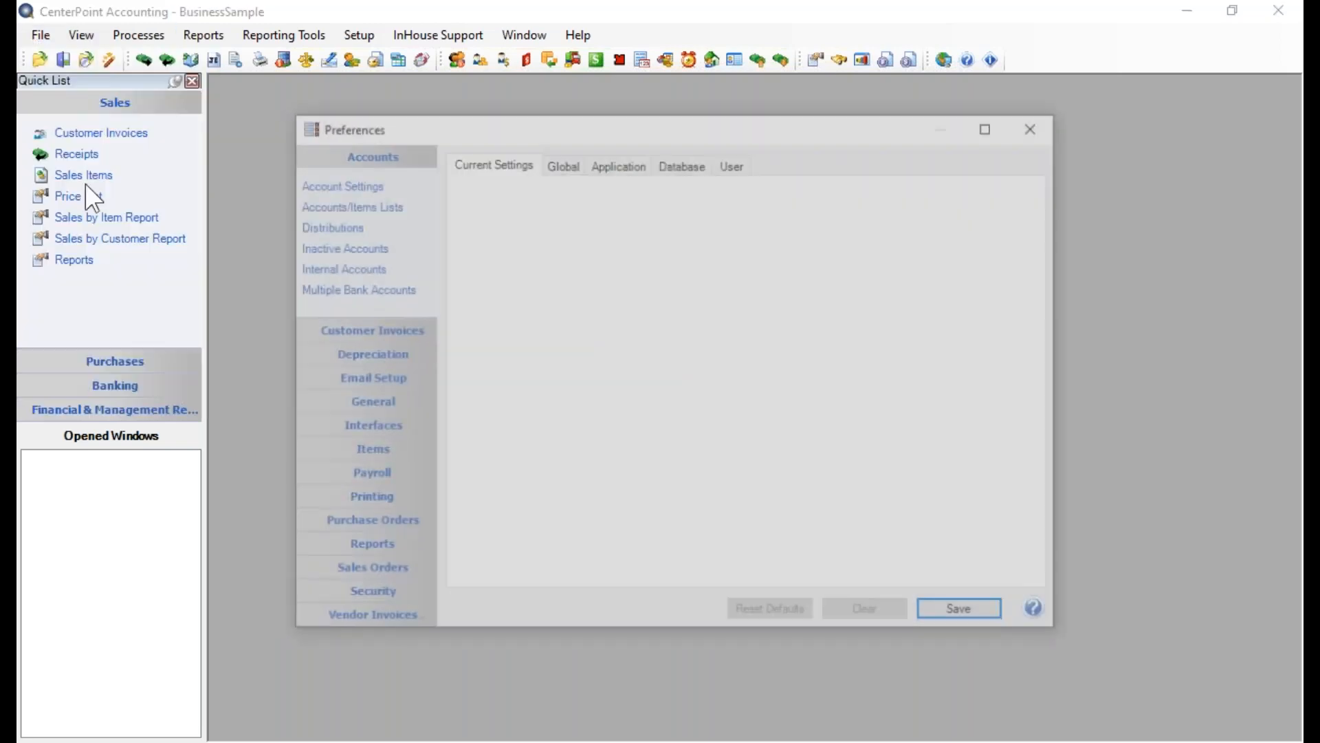
pyautogui.click(378, 449)
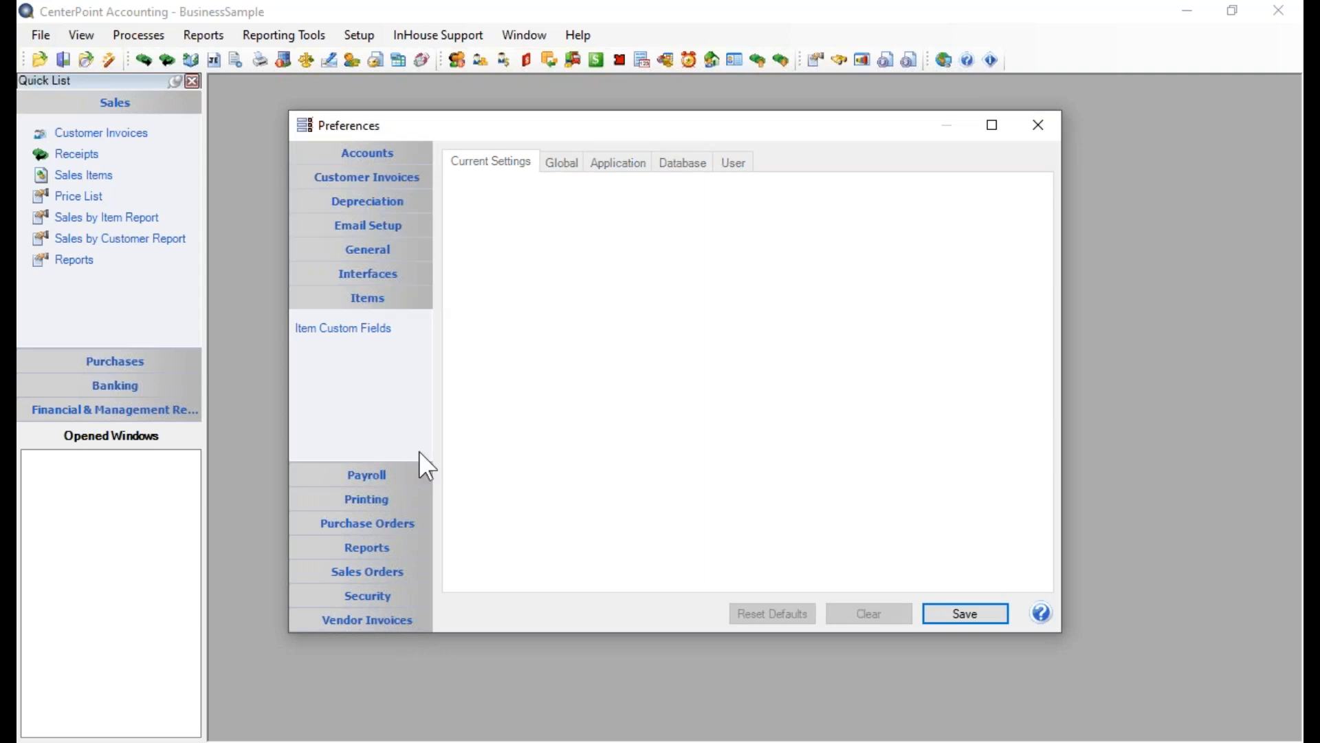
pyautogui.click(324, 329)
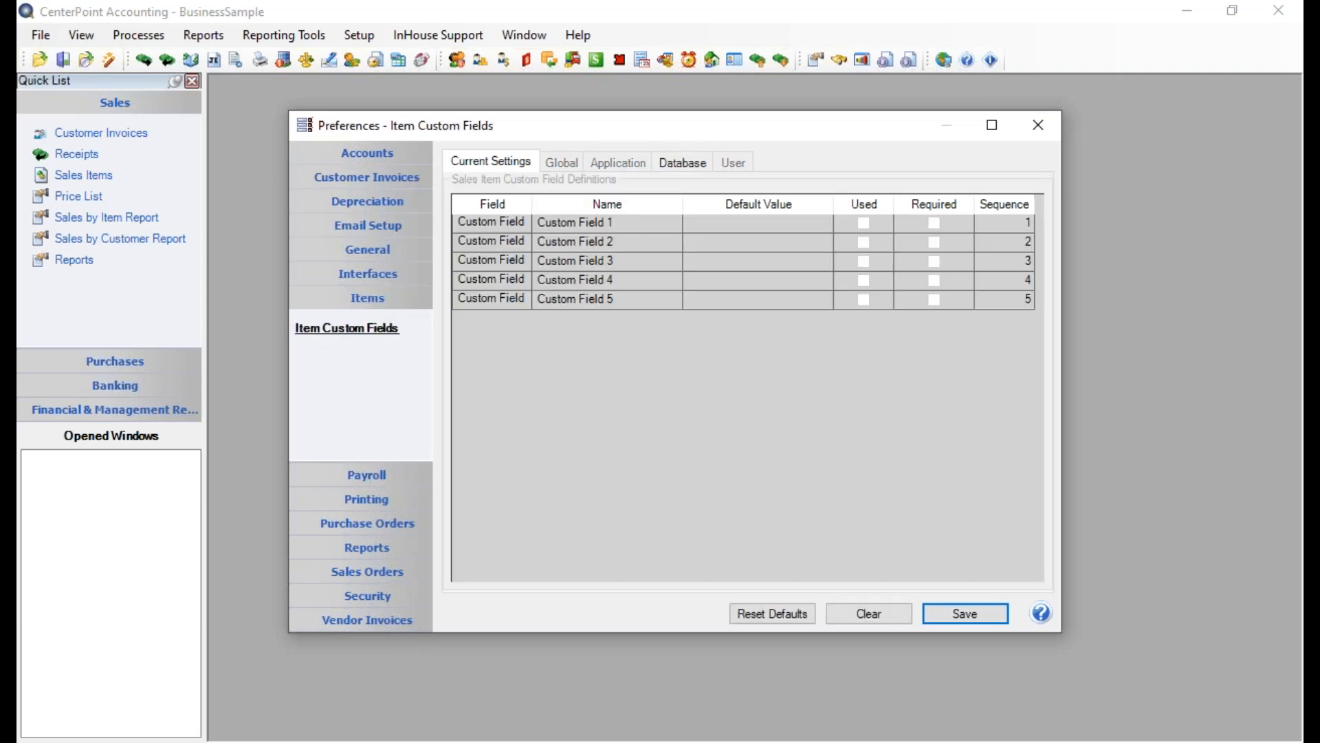
pyautogui.click(690, 168)
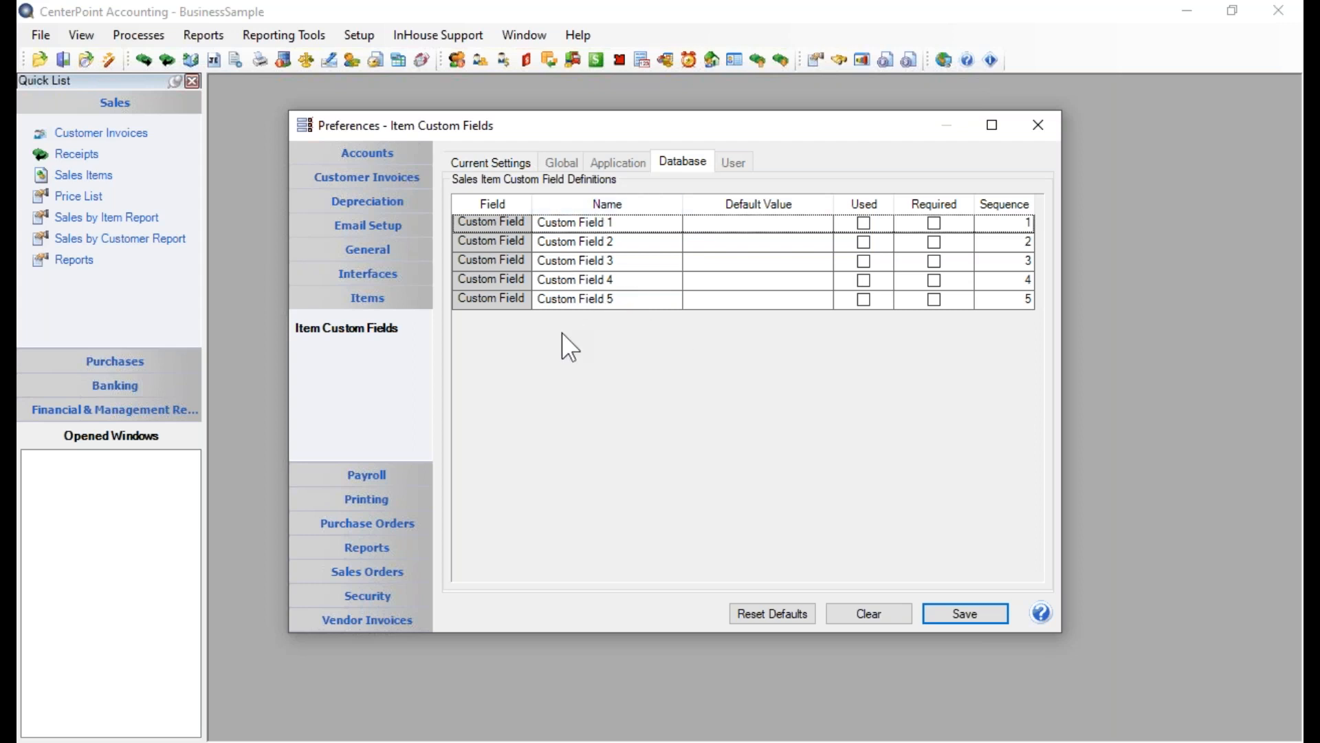
# Rename the first item custom field to Bin# and mark it as used and required
pyautogui.click(630, 222)
pyautogui.moveTo(629, 222); pyautogui.dragTo(456, 222)
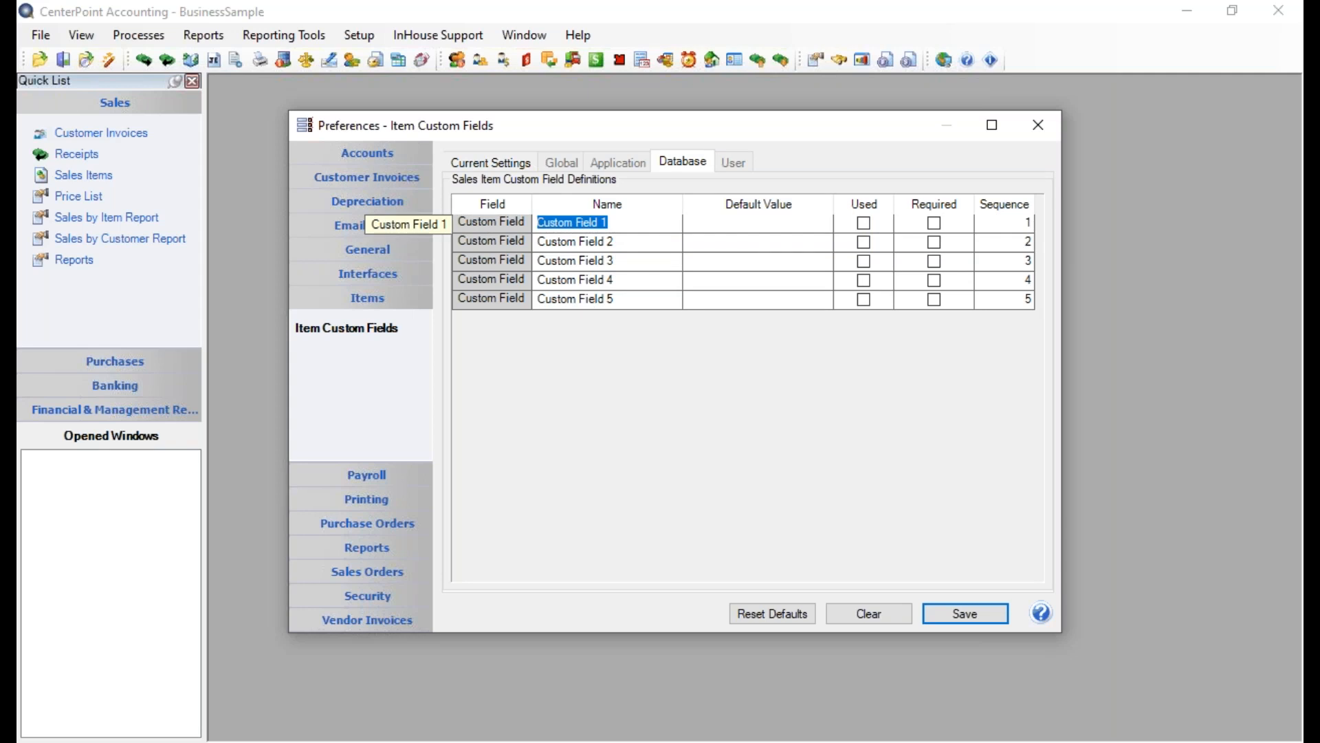
pyautogui.write('Bin')
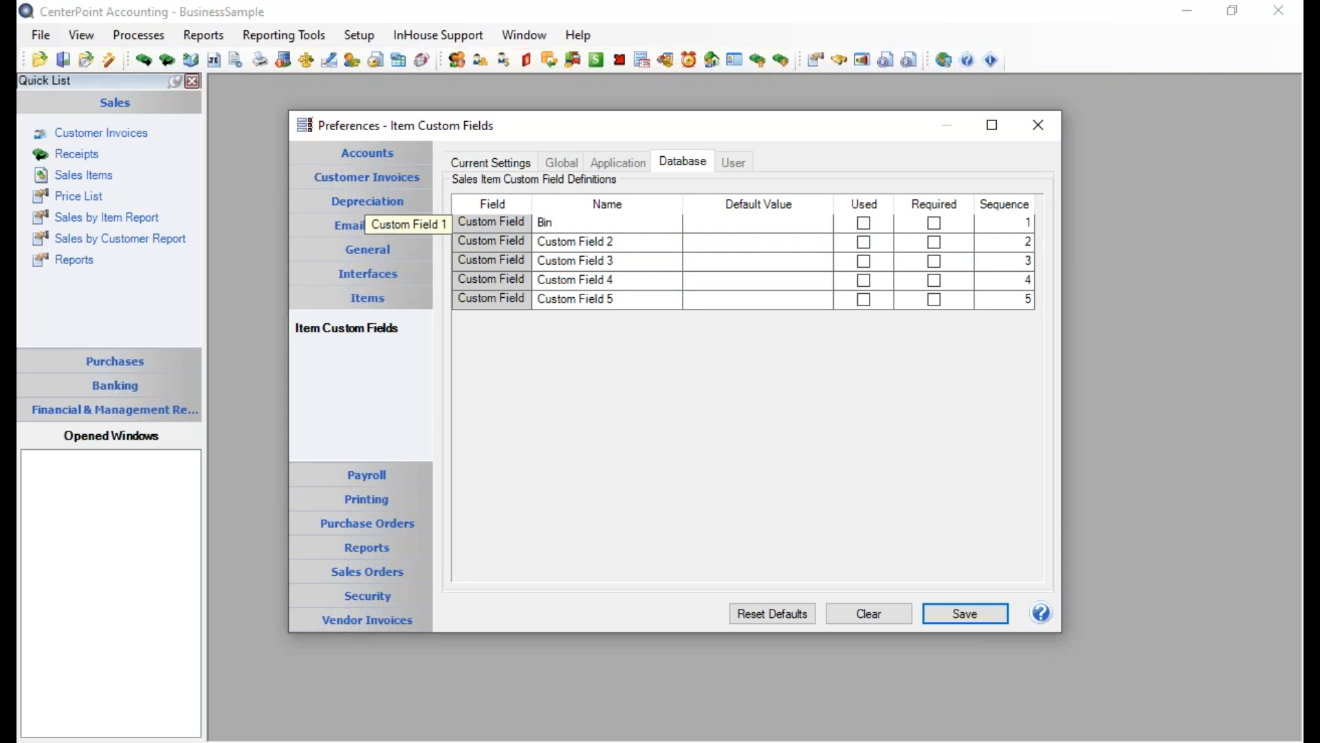
pyautogui.write('#')
pyautogui.press('Tab')
pyautogui.press('Tab')
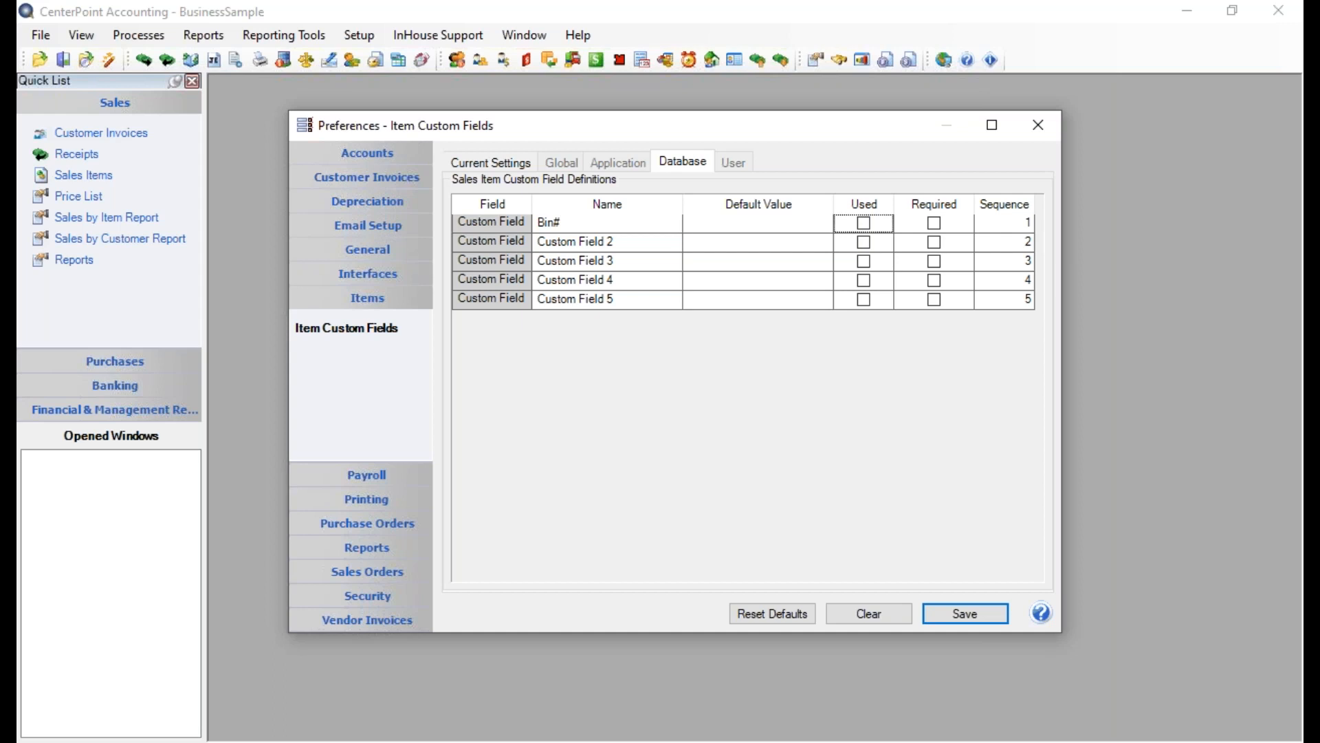
pyautogui.click(865, 225)
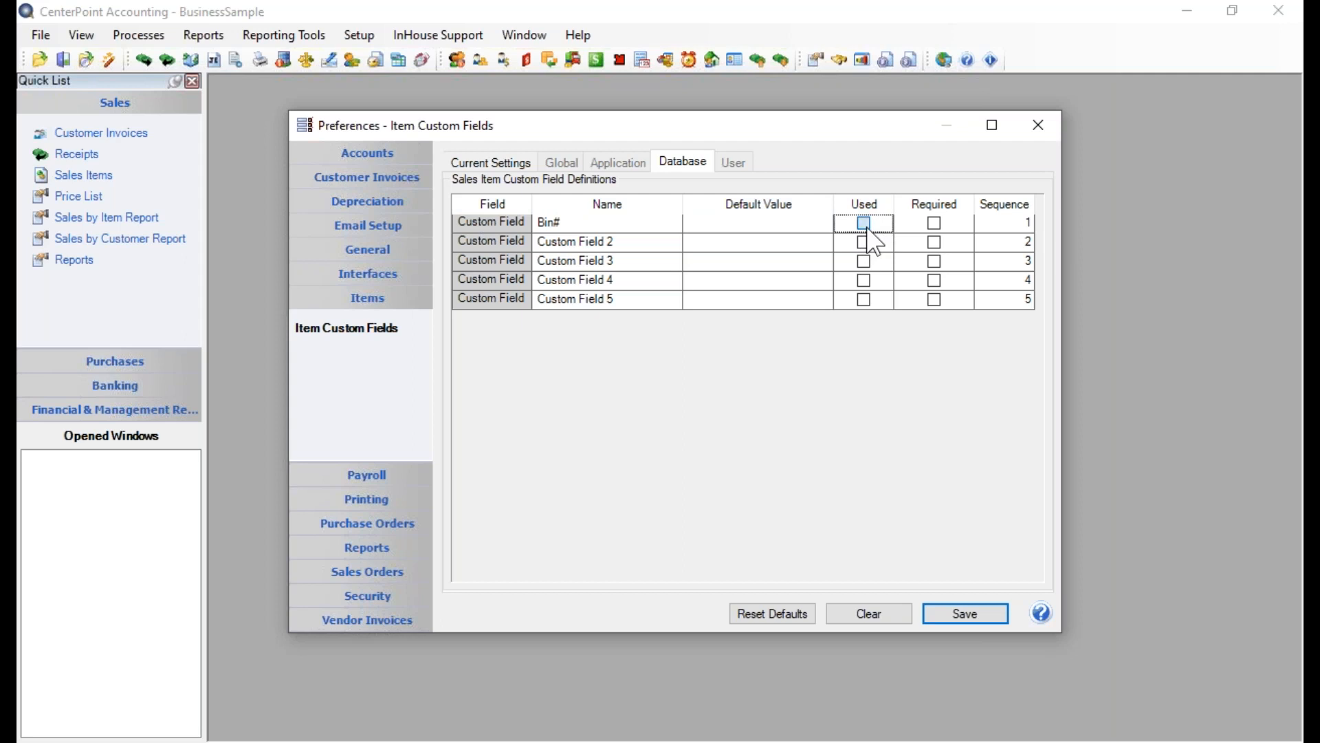
pyautogui.click(935, 225)
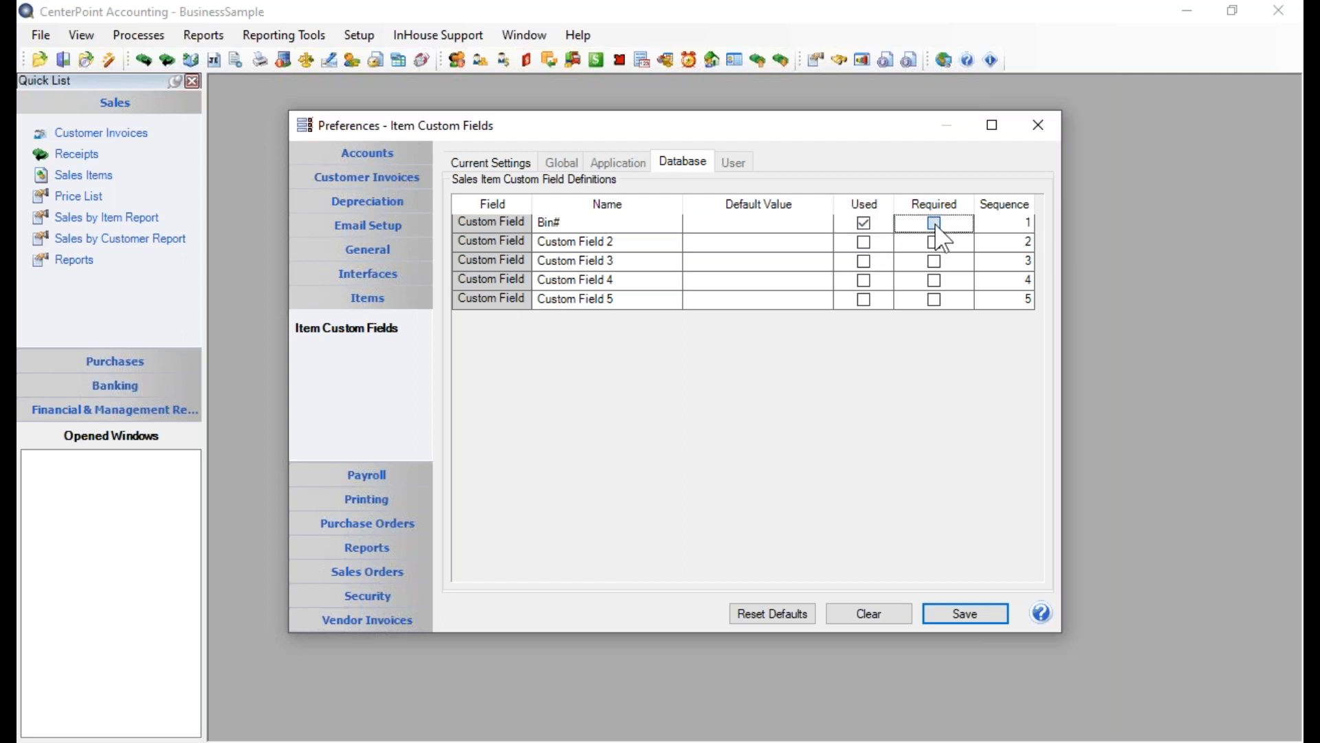
# Rename the second item custom field to Aisle #, mark it as used and required, and save the preferences
pyautogui.click(622, 245)
pyautogui.moveTo(618, 242); pyautogui.dragTo(447, 242)
pyautogui.write('Aisle')
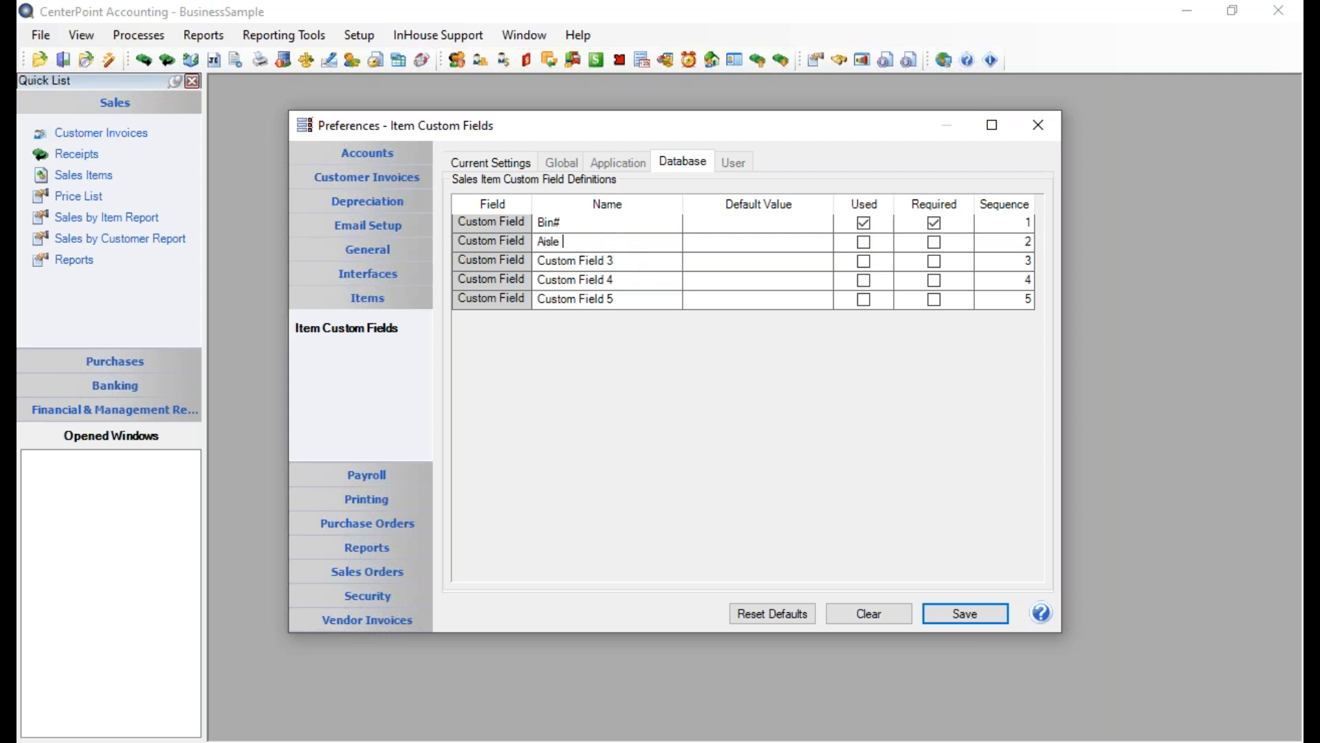
pyautogui.write(' #')
pyautogui.press('Tab')
pyautogui.press('Tab')
pyautogui.click(865, 243)
pyautogui.click(933, 244)
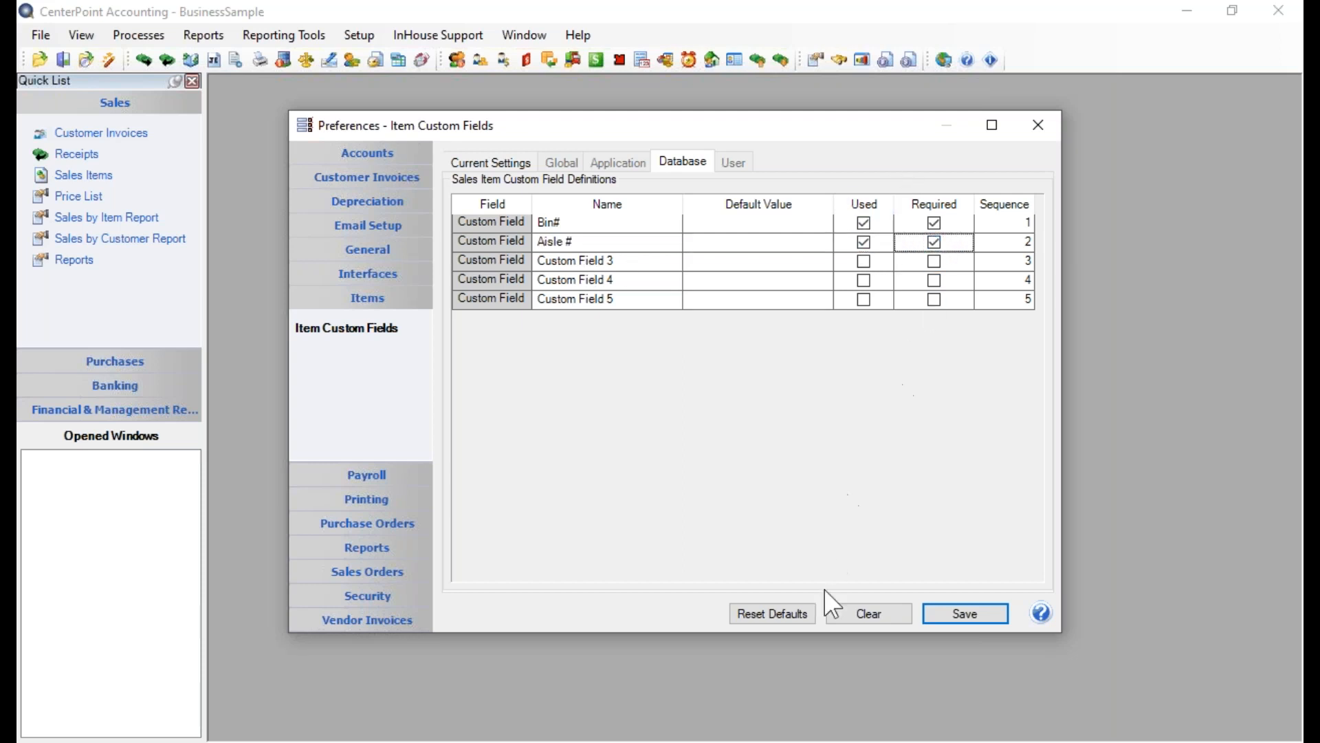
pyautogui.click(980, 615)
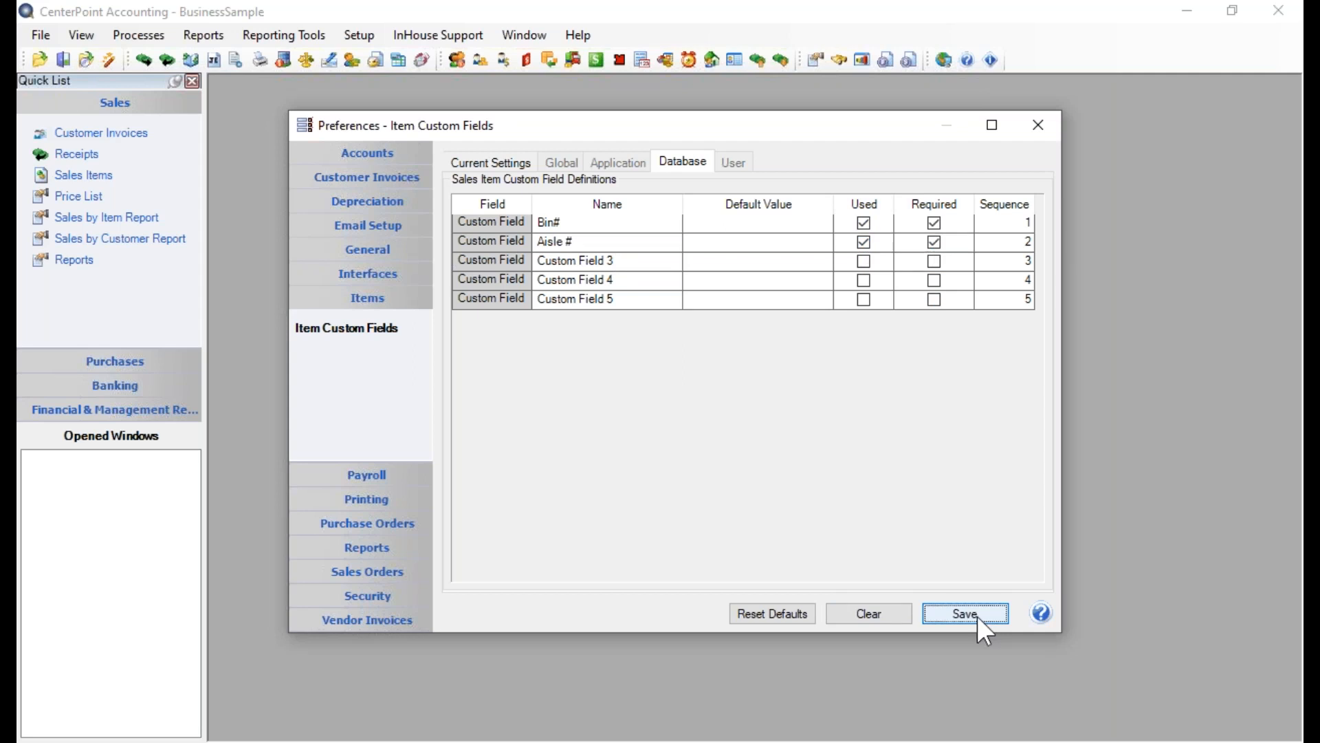
# Open the Beck Adult Primus Bike Helmut sales item and show its custom fields
pyautogui.click(363, 33)
pyautogui.moveTo(413, 325)
pyautogui.click(601, 340)
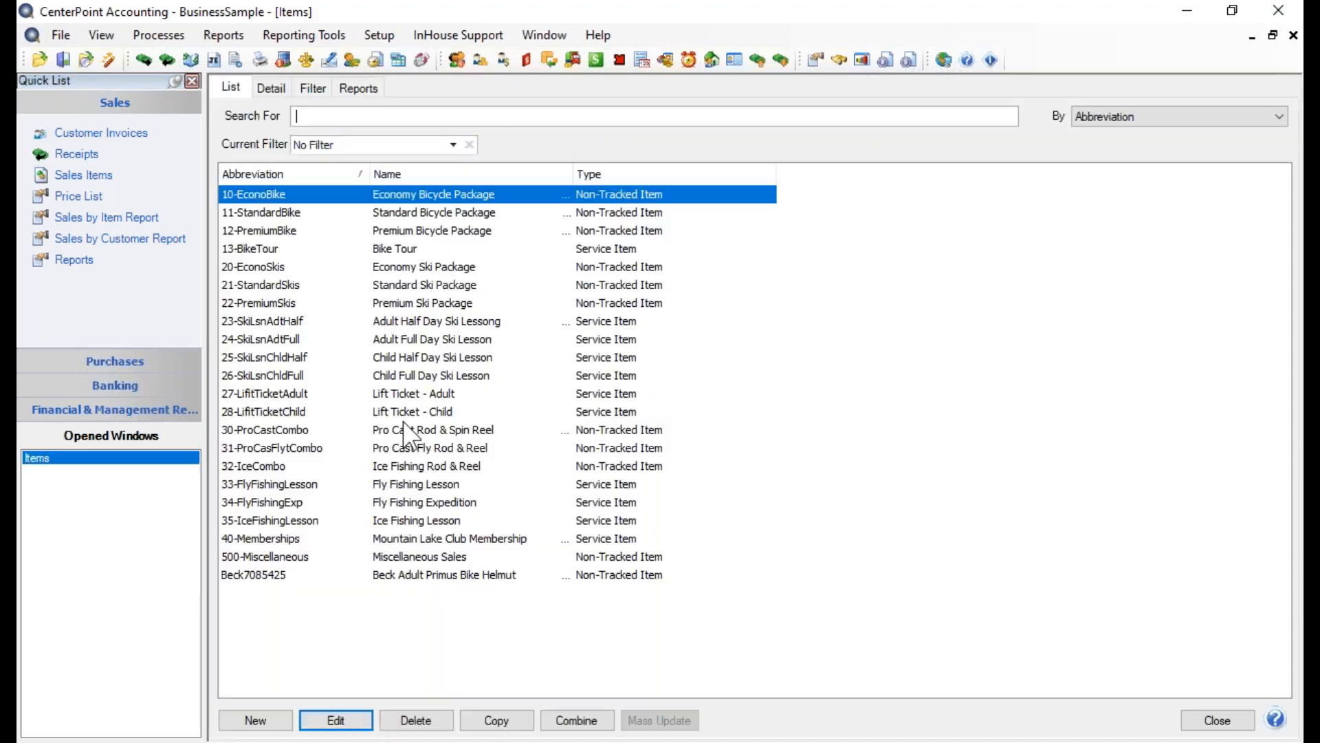
pyautogui.doubleClick(443, 575)
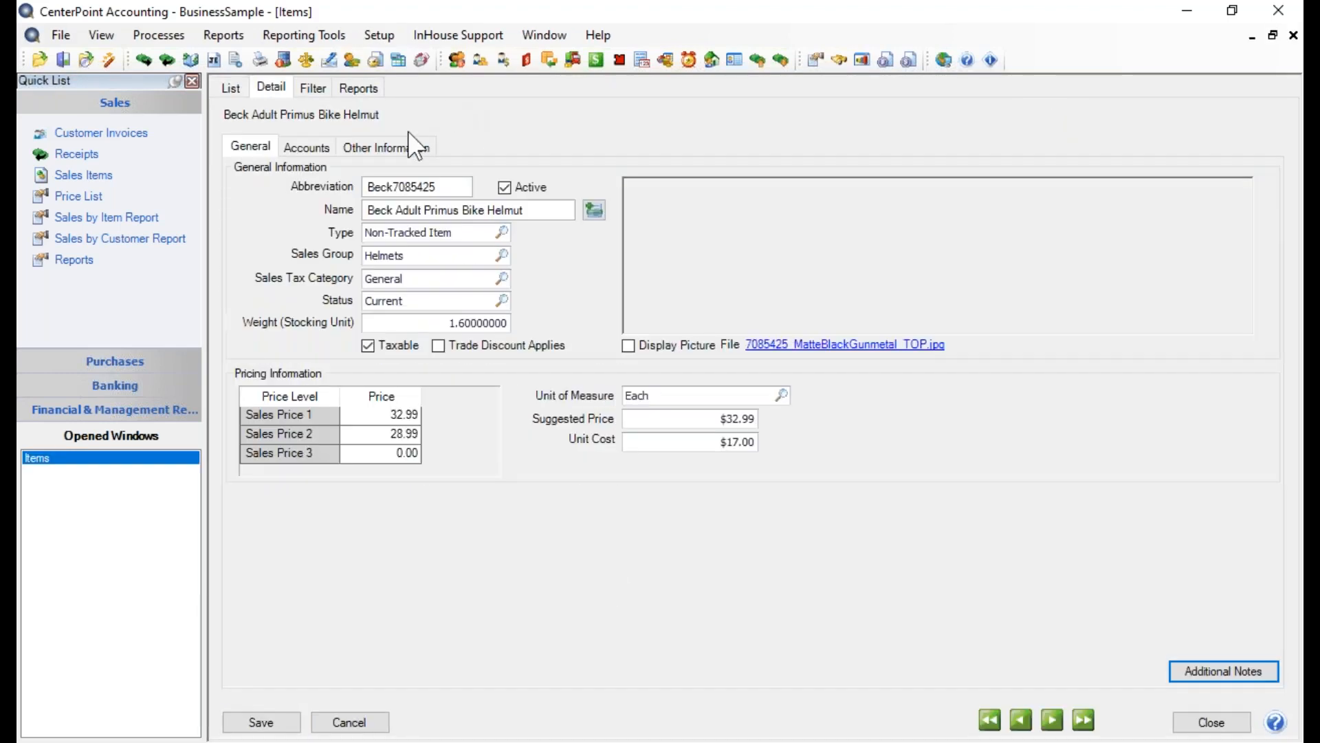
pyautogui.click(399, 141)
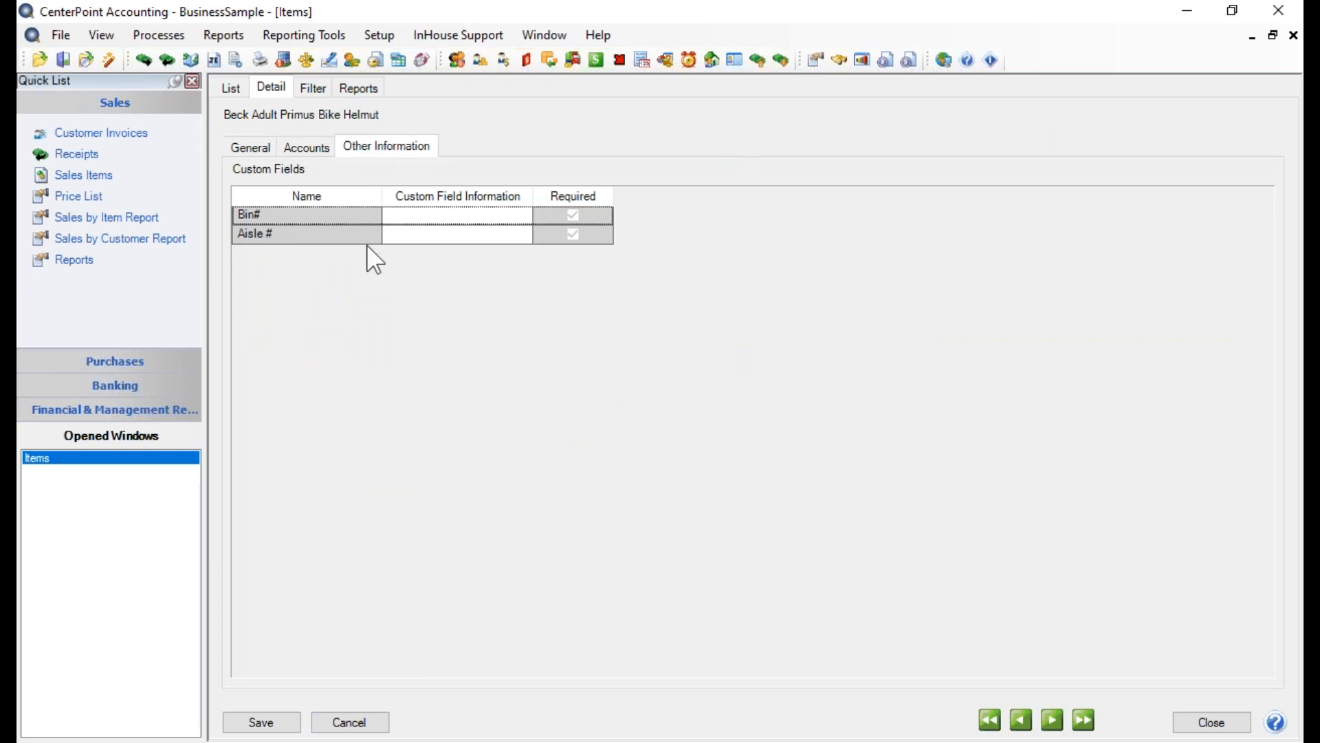
# Set the helmet's Bin# to 245 and Aisle # to 8, then save the item and close the Items window
pyautogui.click(423, 217)
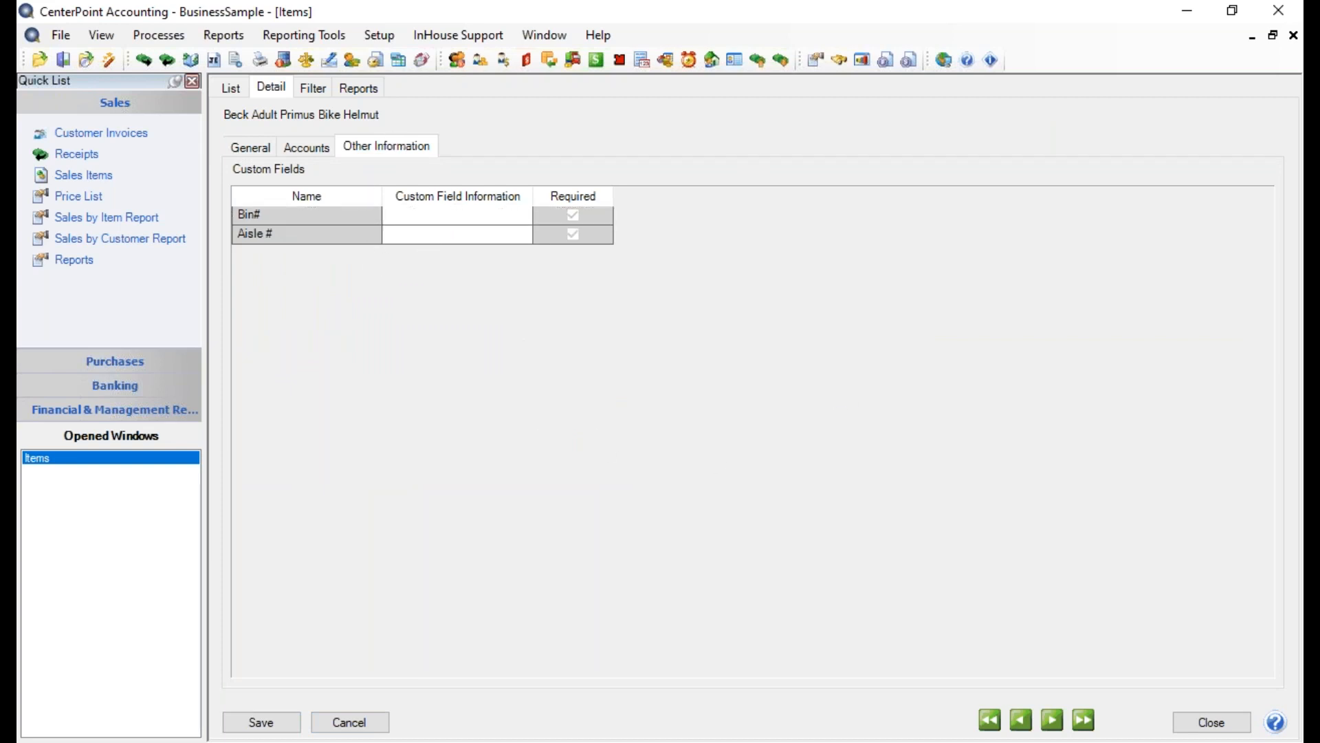
pyautogui.write('245')
pyautogui.press('Tab')
pyautogui.write('8')
pyautogui.press('Tab')
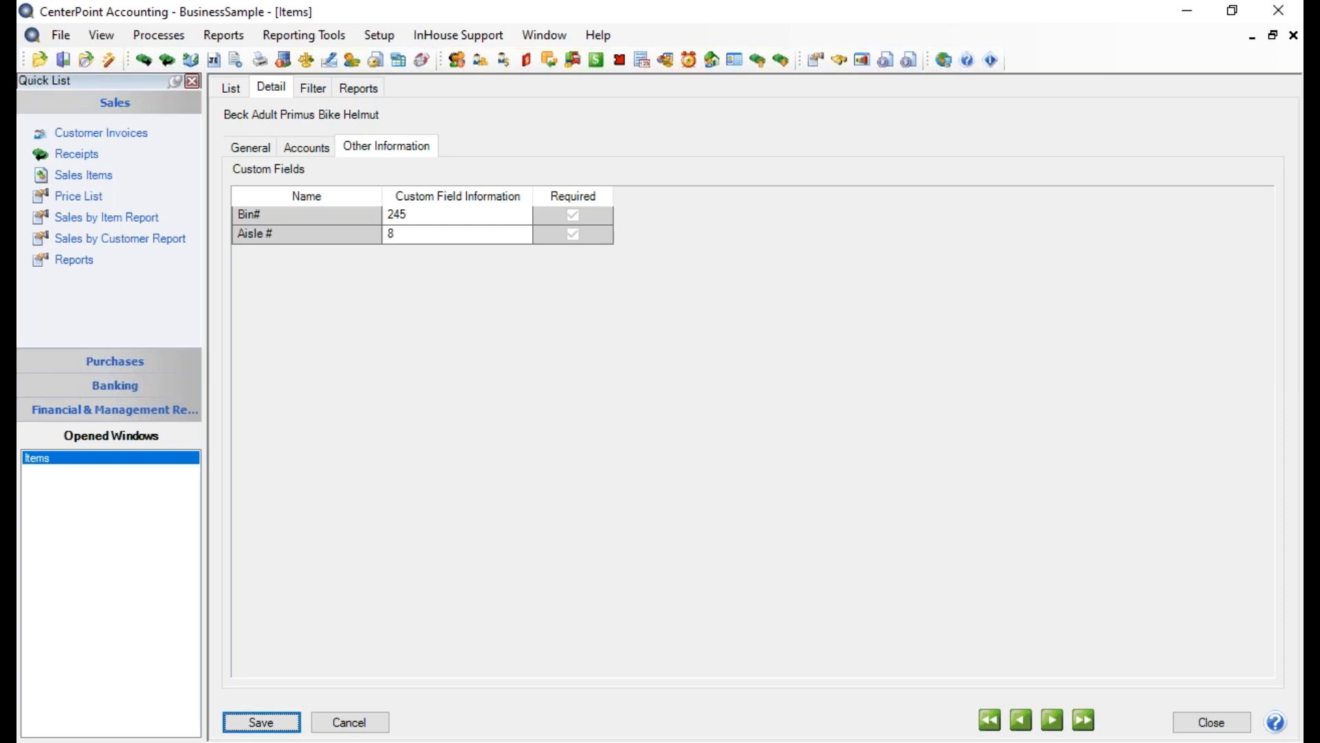
pyautogui.click(261, 722)
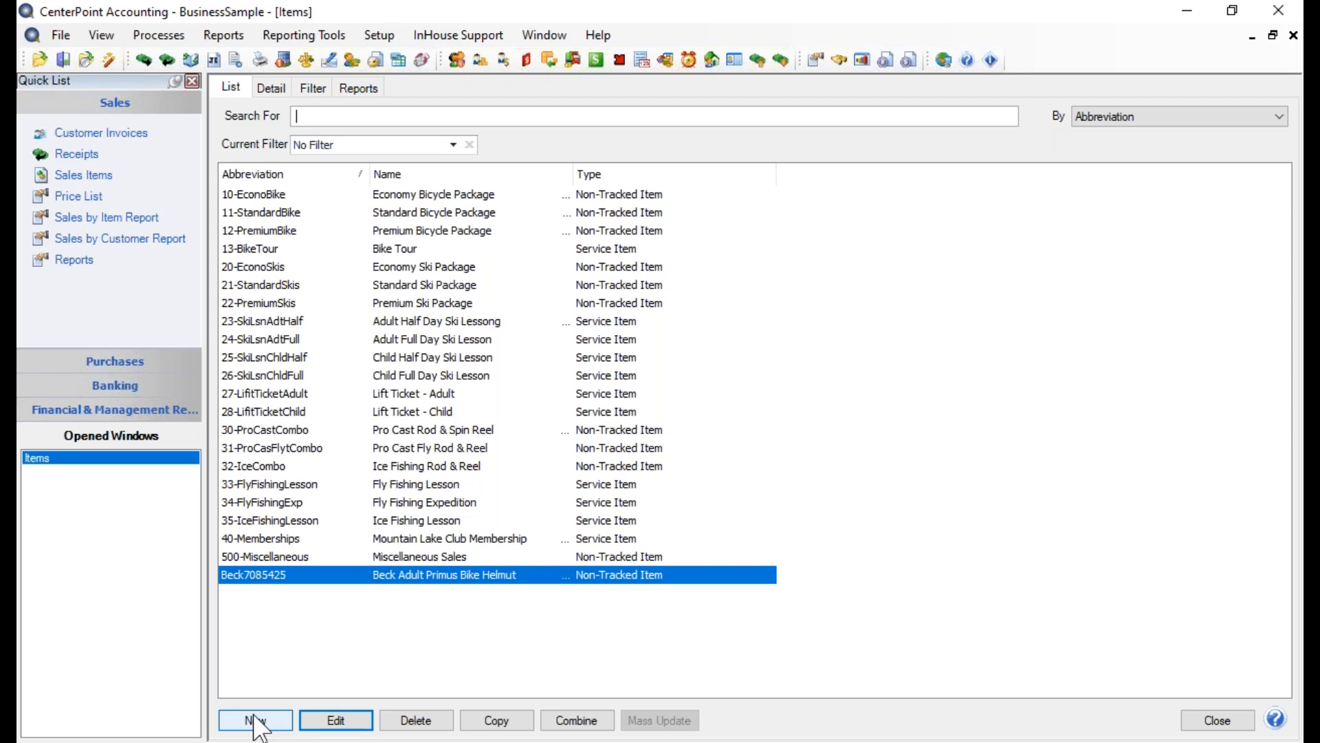
pyautogui.click(1241, 717)
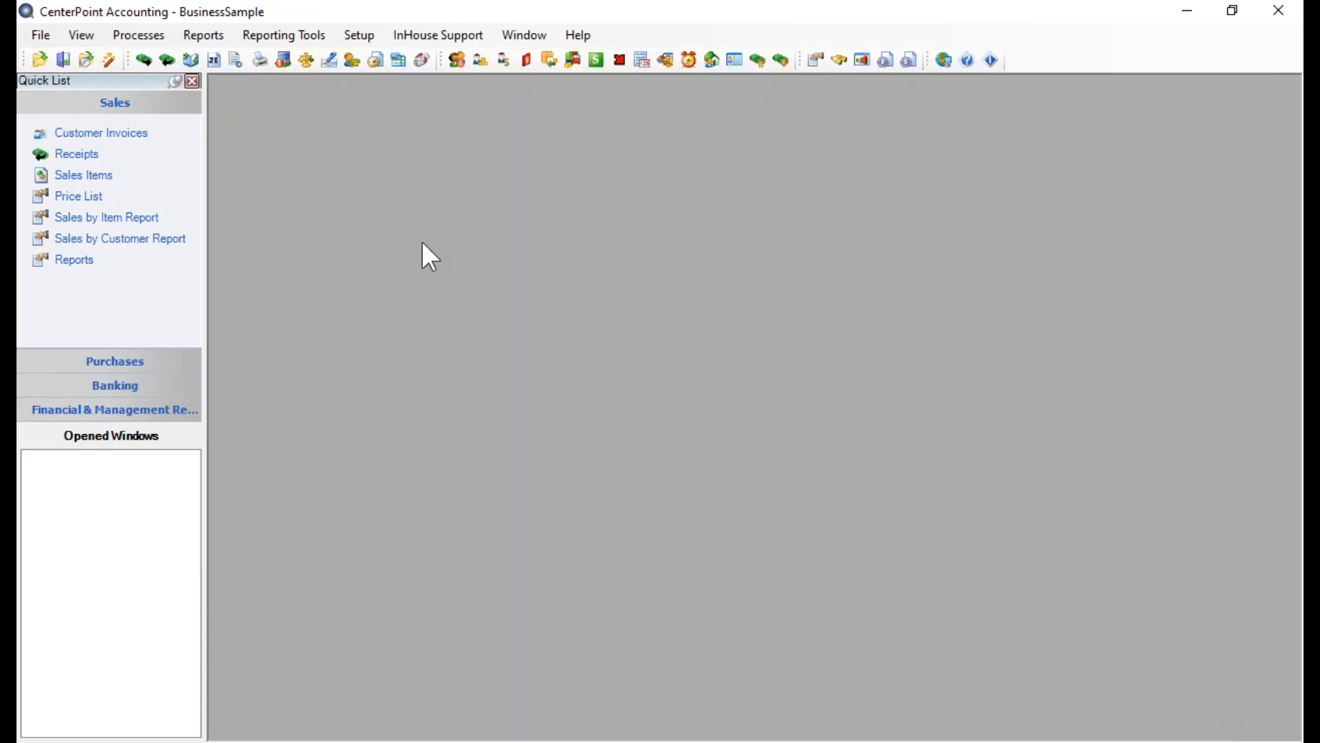
# Reopen the adult helmet item, review the available sales tax categories without changing the selection, then save and close Items
pyautogui.click(358, 38)
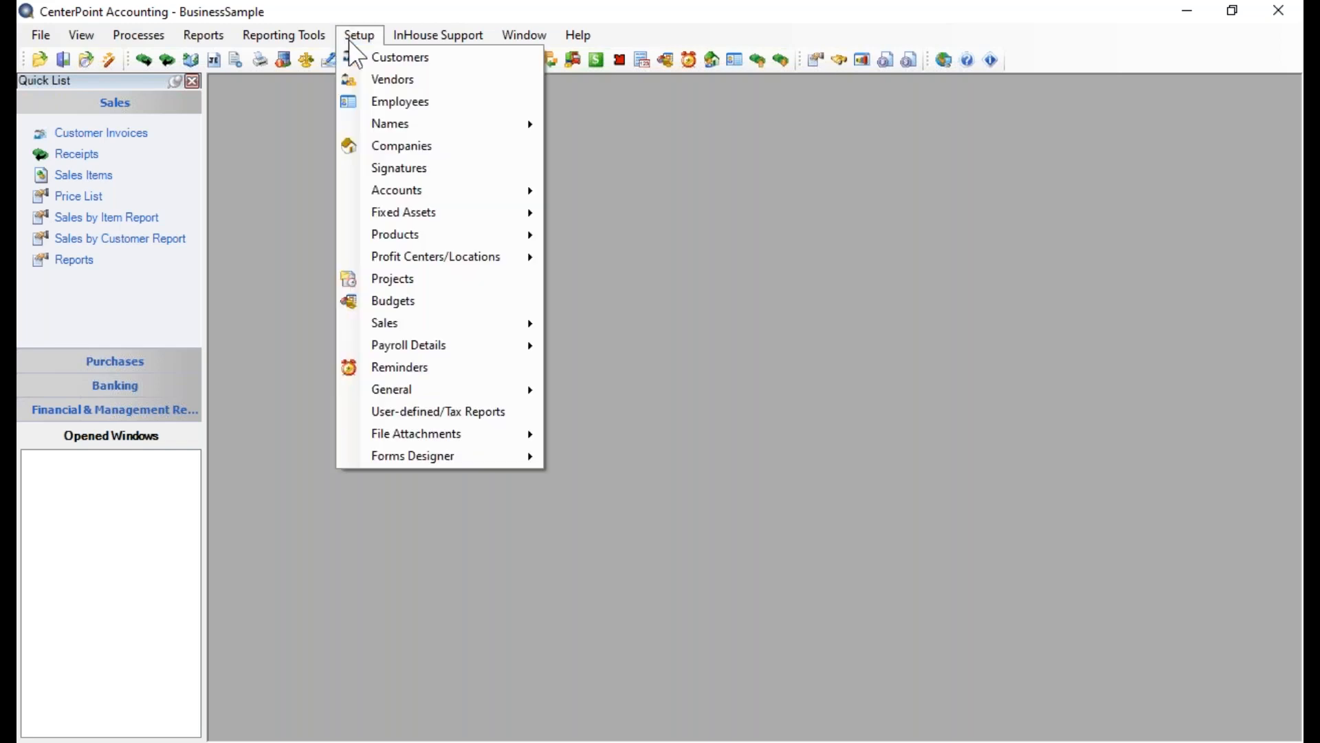
pyautogui.moveTo(400, 320)
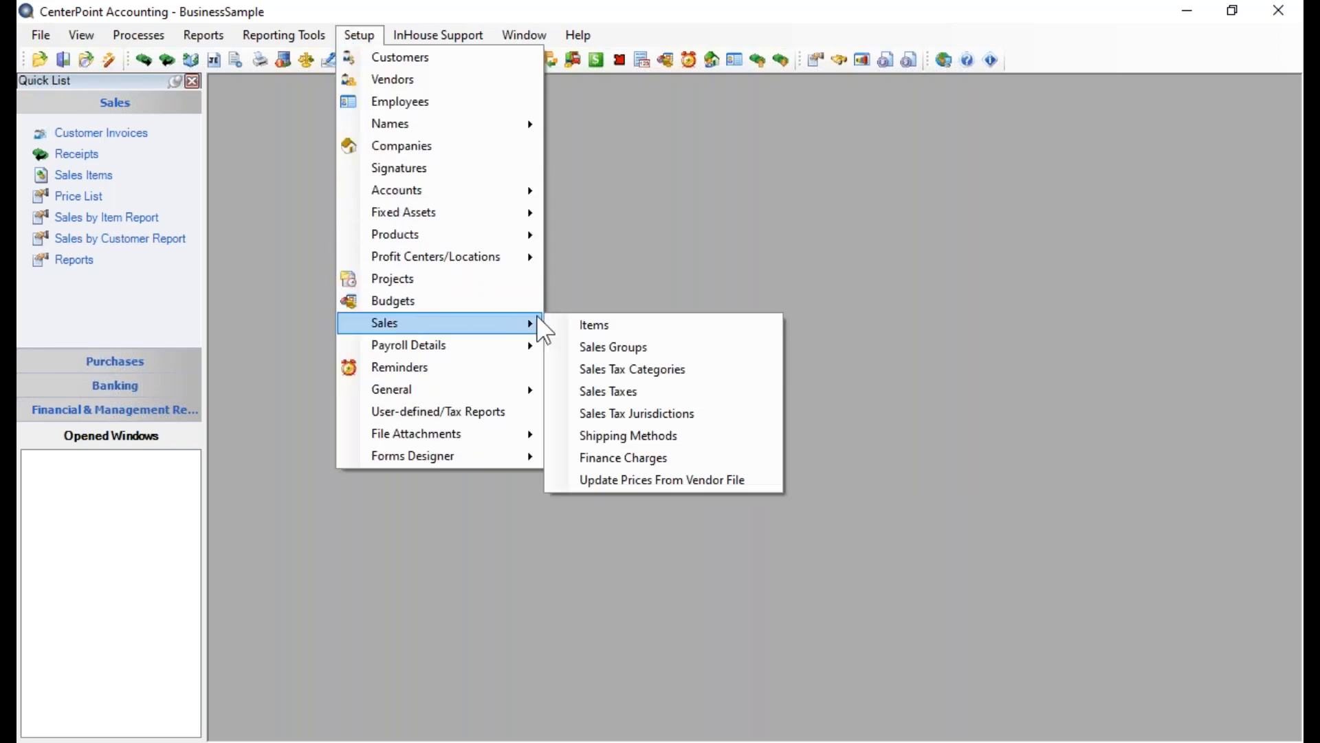
pyautogui.click(588, 323)
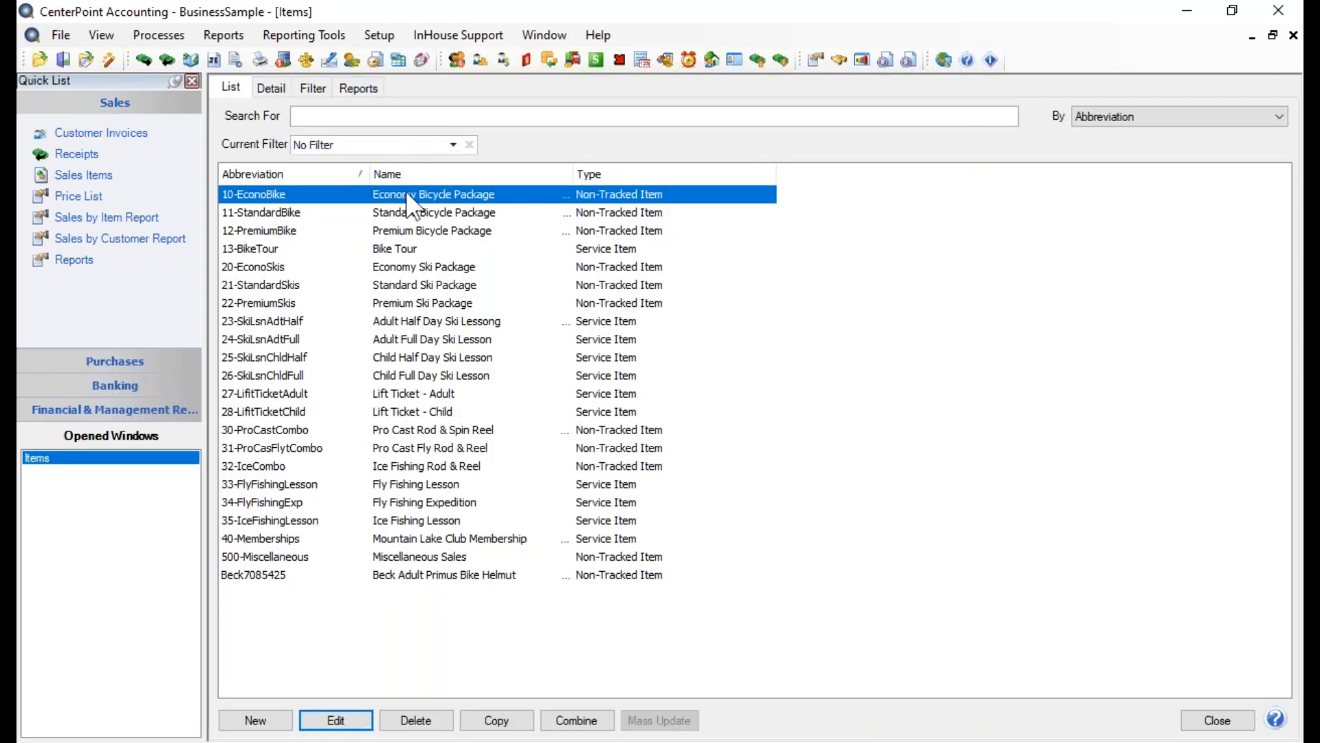
pyautogui.click(423, 578)
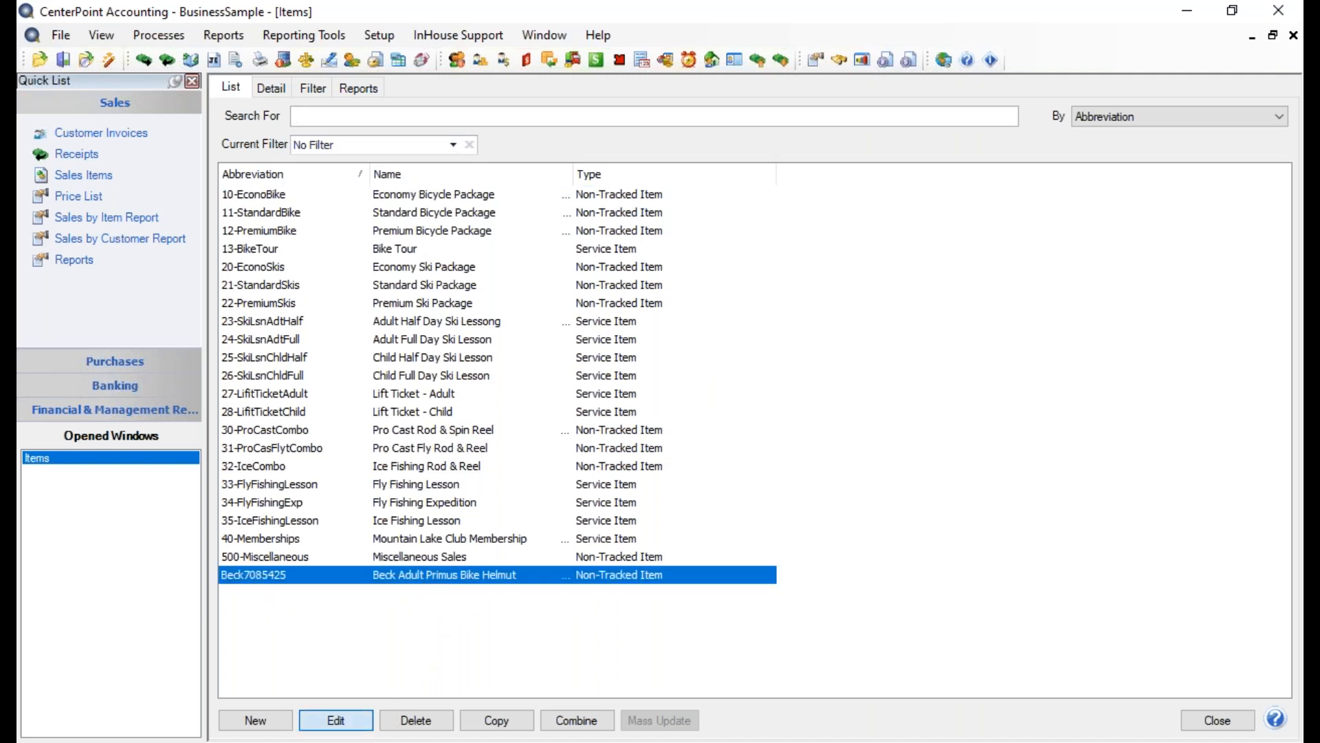
pyautogui.click(352, 717)
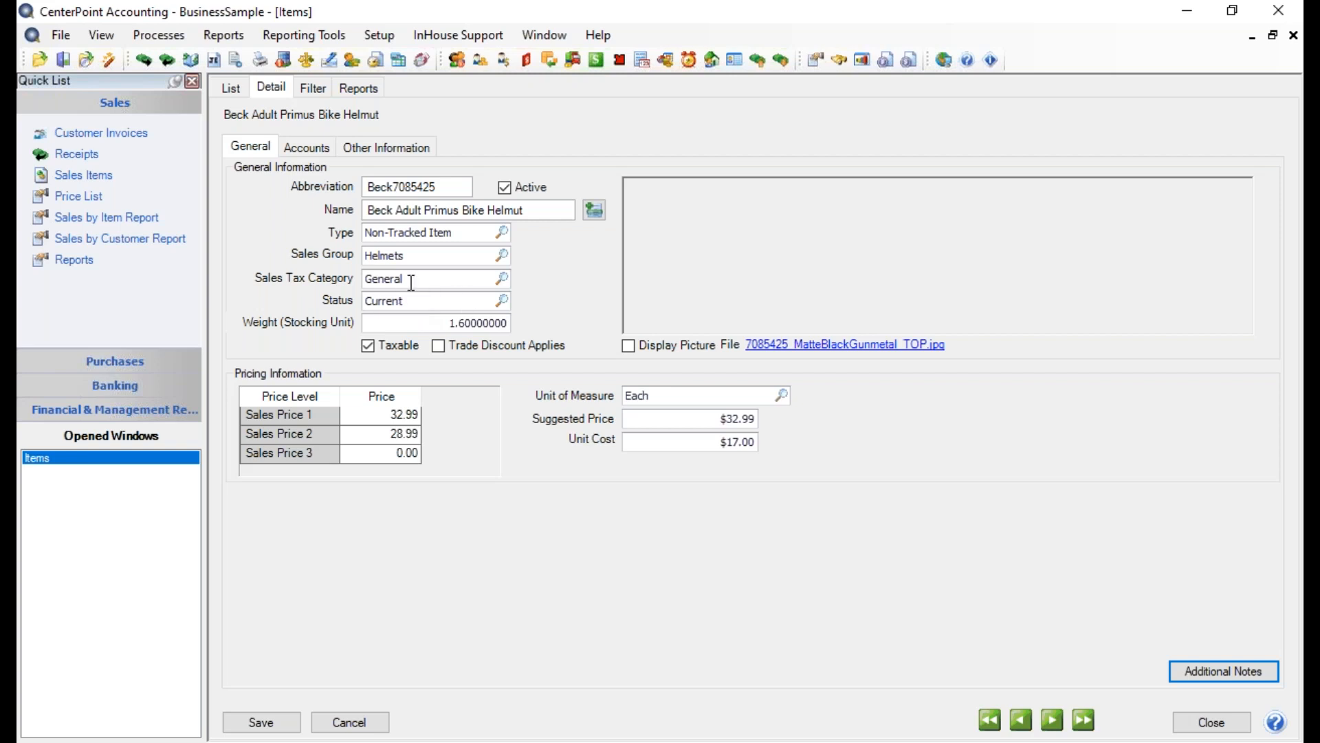
pyautogui.click(509, 277)
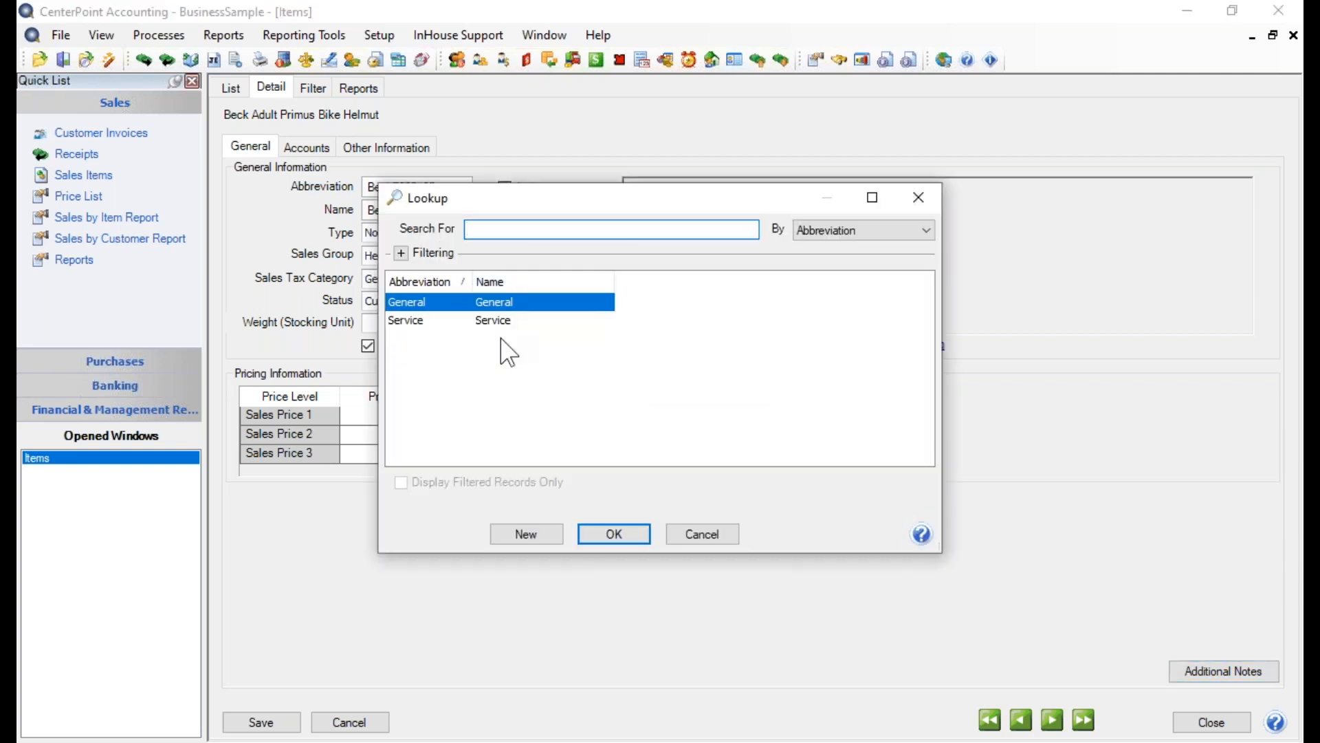
pyautogui.click(700, 535)
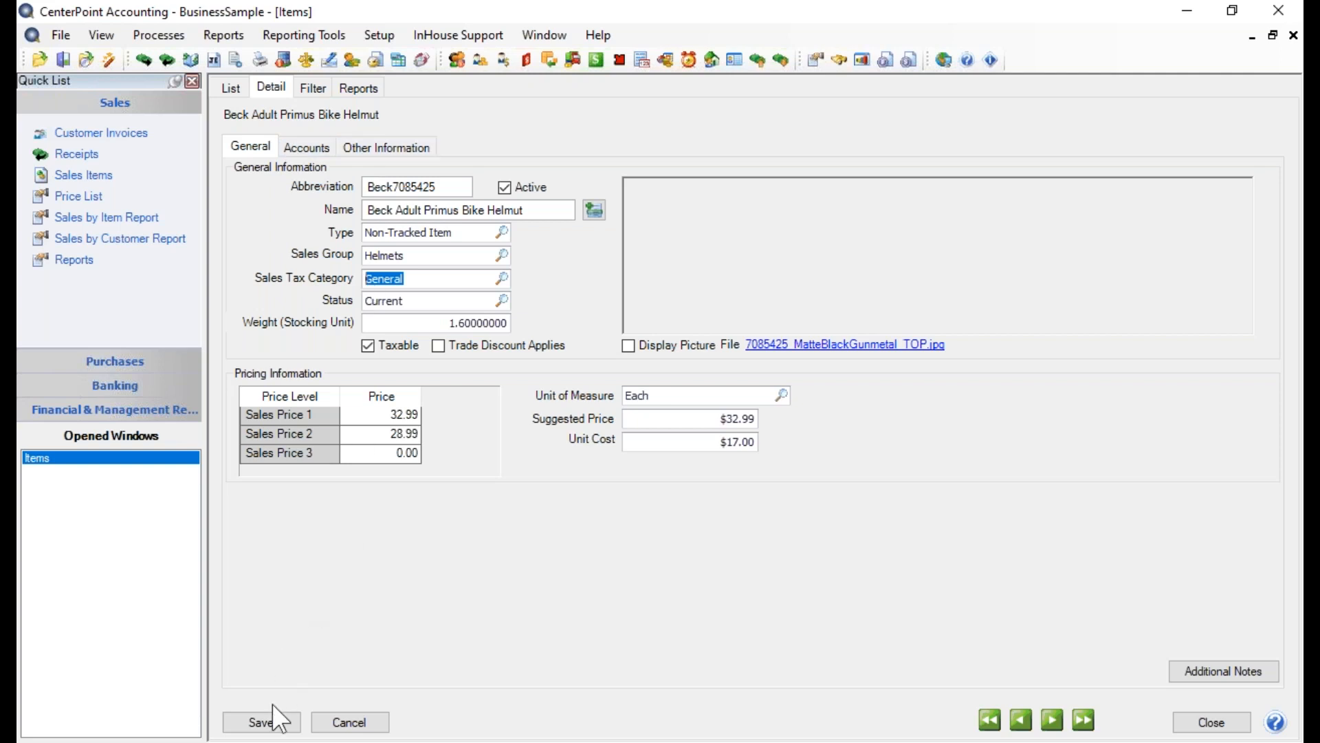
pyautogui.click(275, 722)
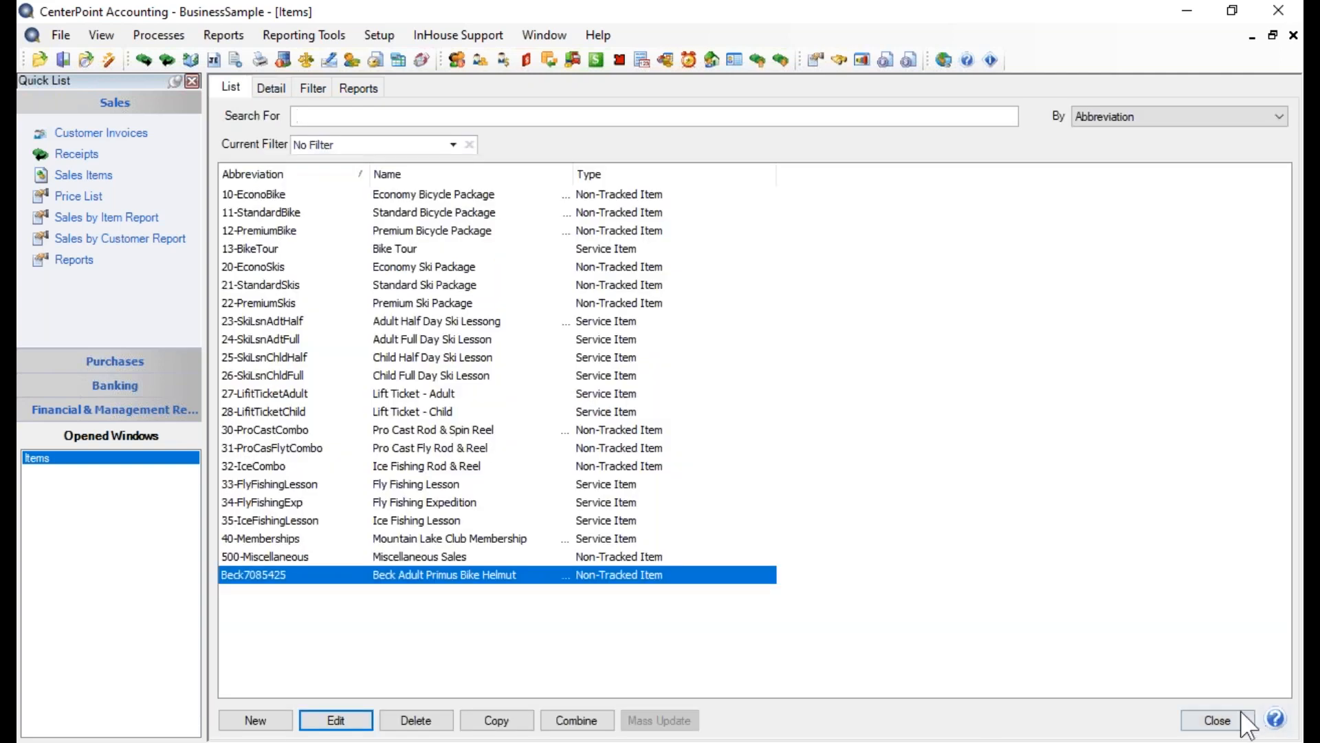
pyautogui.click(1221, 721)
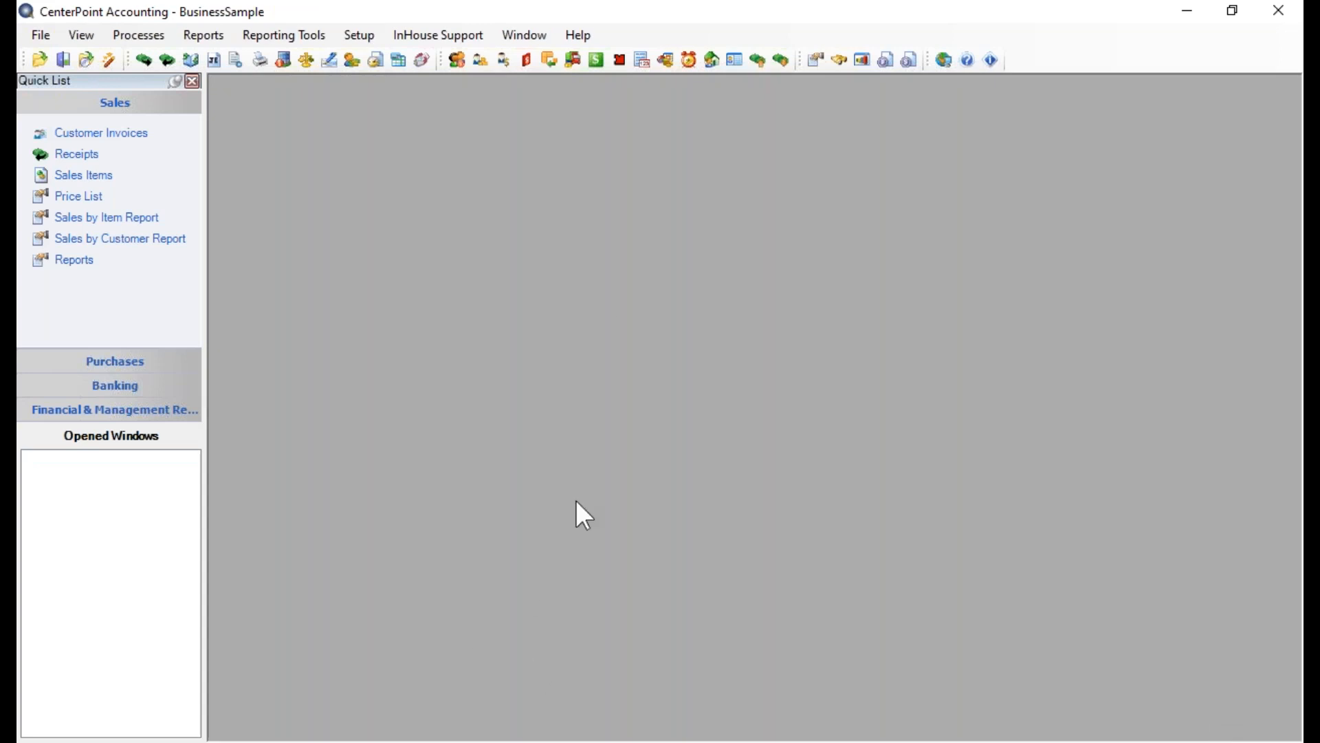
# Open the list of sales items from the setup options
pyautogui.click(354, 42)
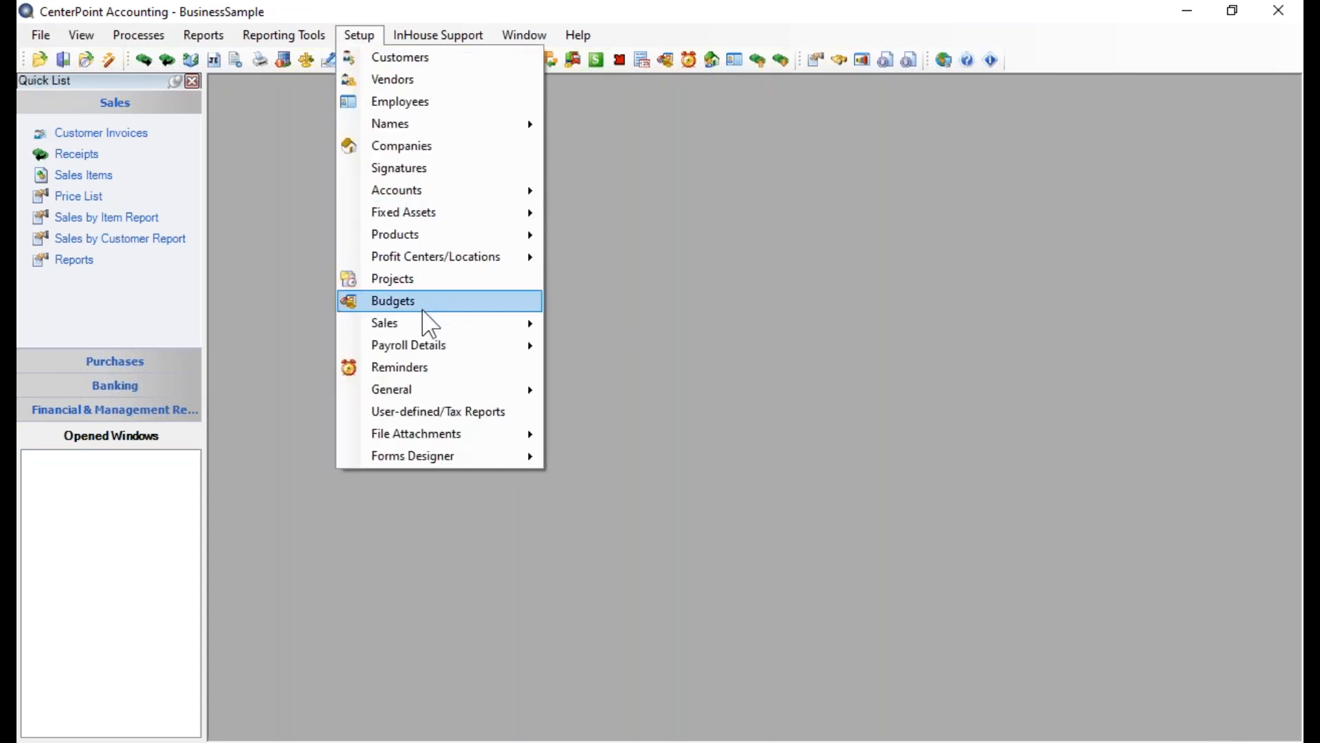
pyautogui.moveTo(423, 327)
pyautogui.click(653, 328)
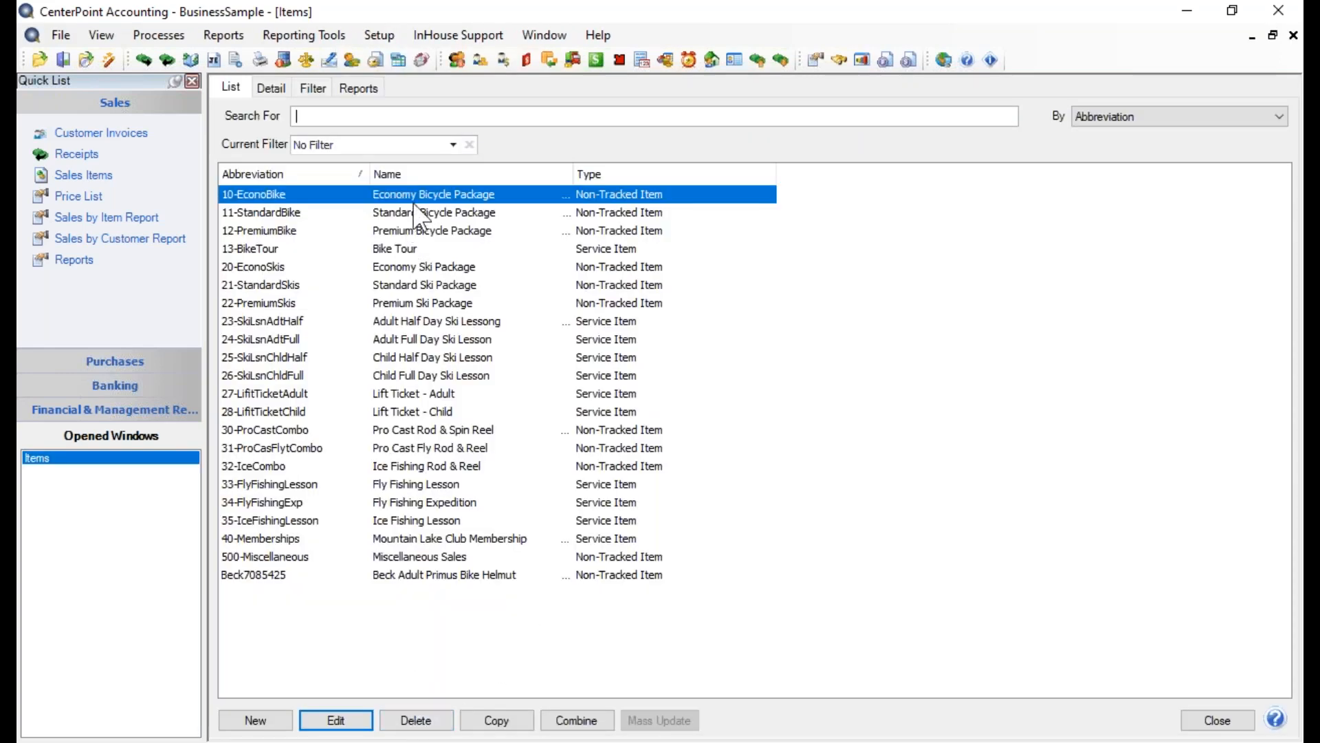
# Try to delete the Economy Bicycle Package item
pyautogui.click(432, 722)
pyautogui.click(649, 459)
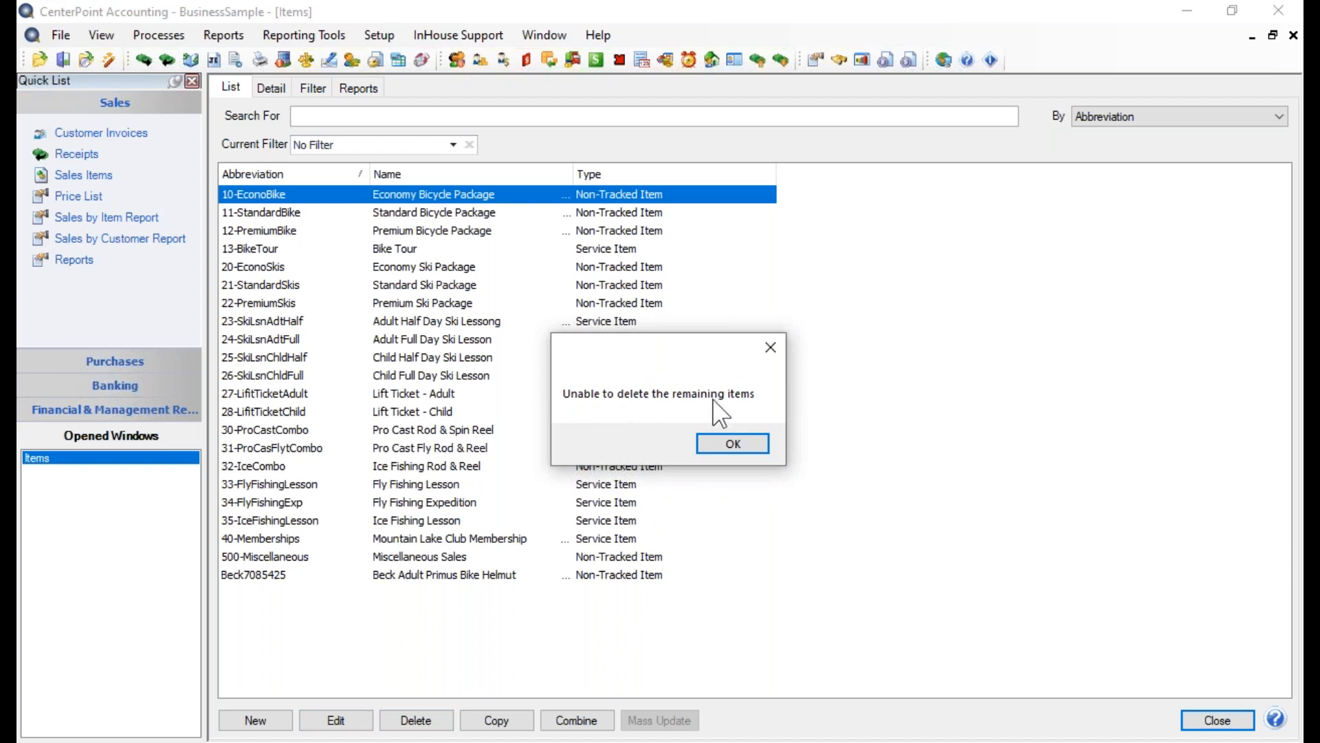
pyautogui.click(731, 443)
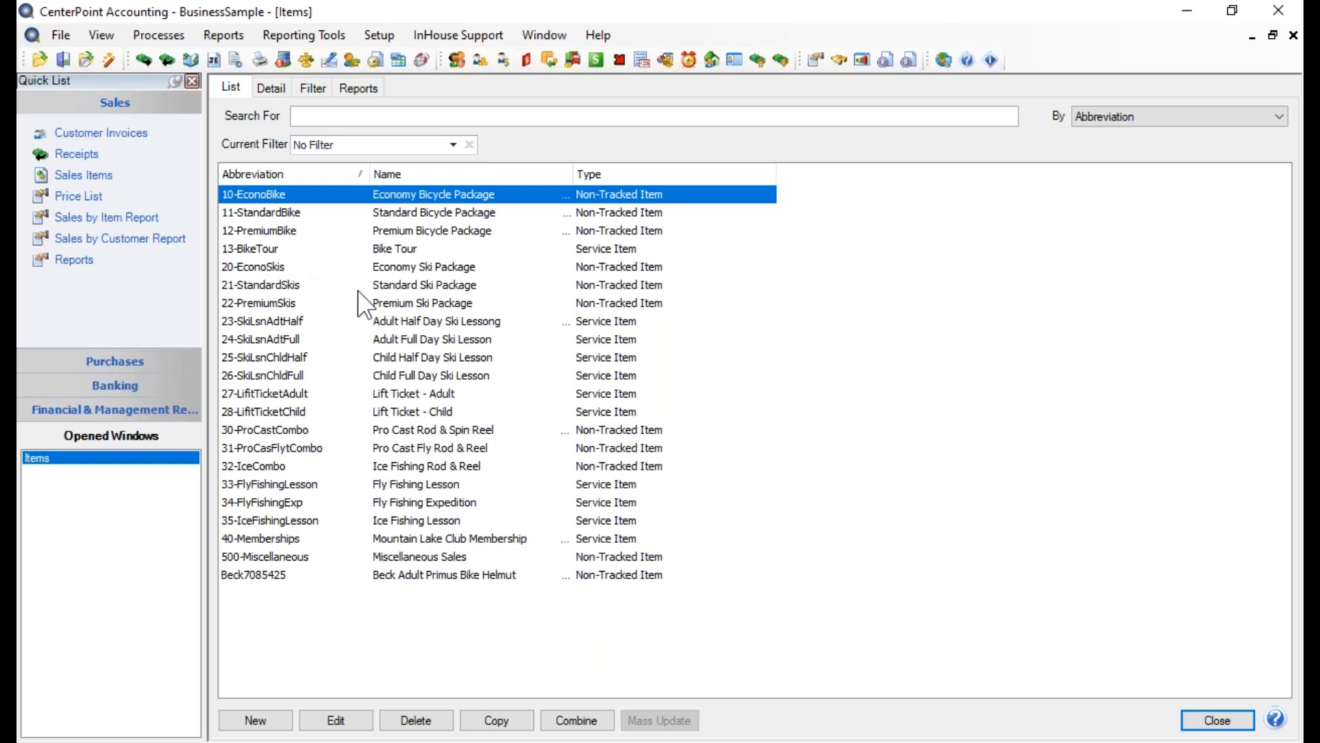
# Copy the Beck Adult Primus Bike Helmut item, remove the abbreviation's last digit, and name the copy Beck Primus Child Helmet
pyautogui.click(469, 581)
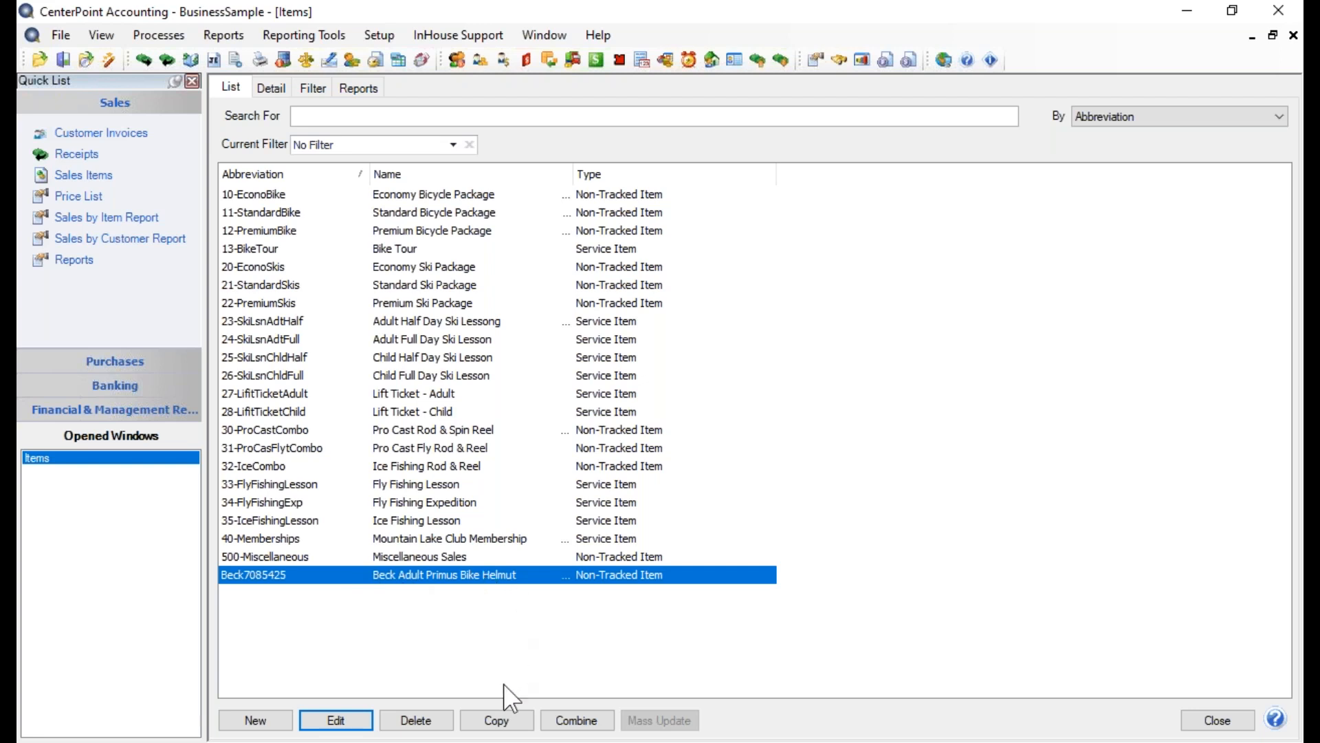
pyautogui.click(496, 719)
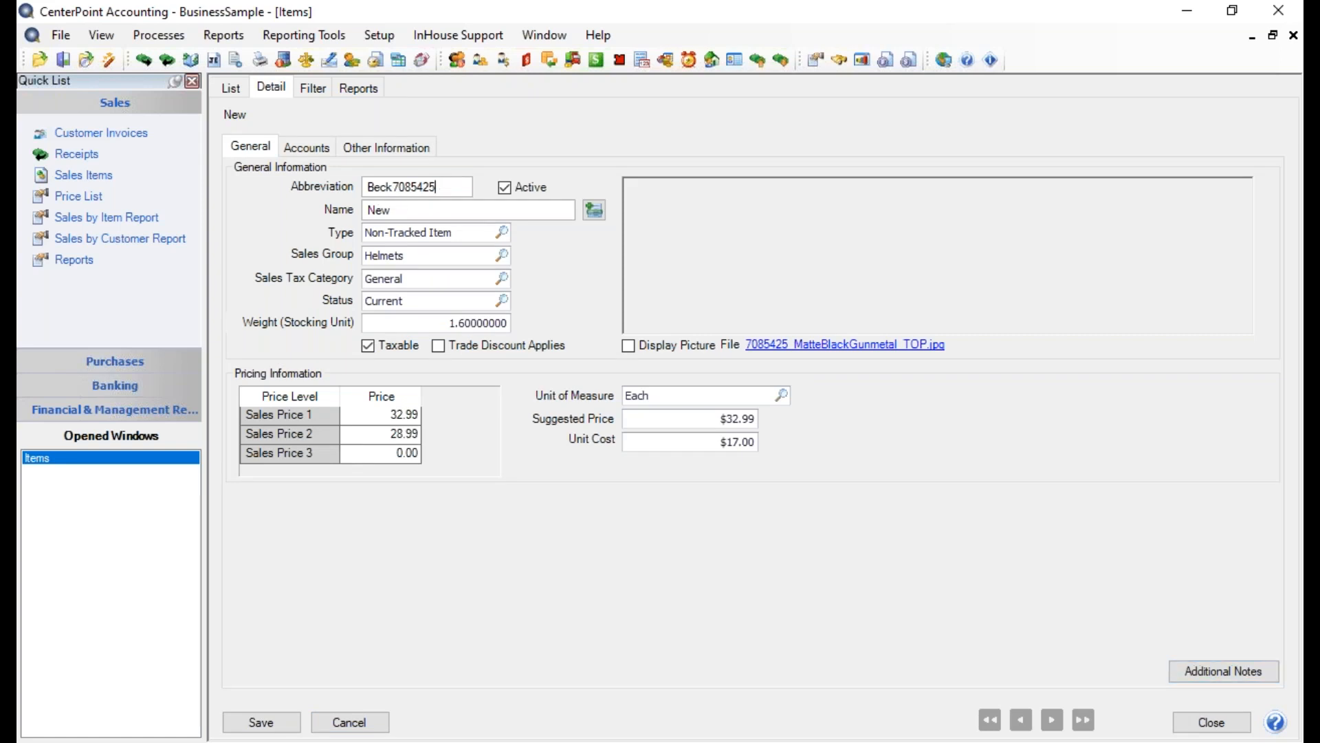
pyautogui.press('BackSpace')
pyautogui.press('Tab')
pyautogui.press('Tab')
pyautogui.write('BEck')
pyautogui.press('BackSpace')
pyautogui.press('BackSpace')
pyautogui.press('BackSpace')
pyautogui.press('BackSpace')
pyautogui.write('eck Primus Child Helmet')
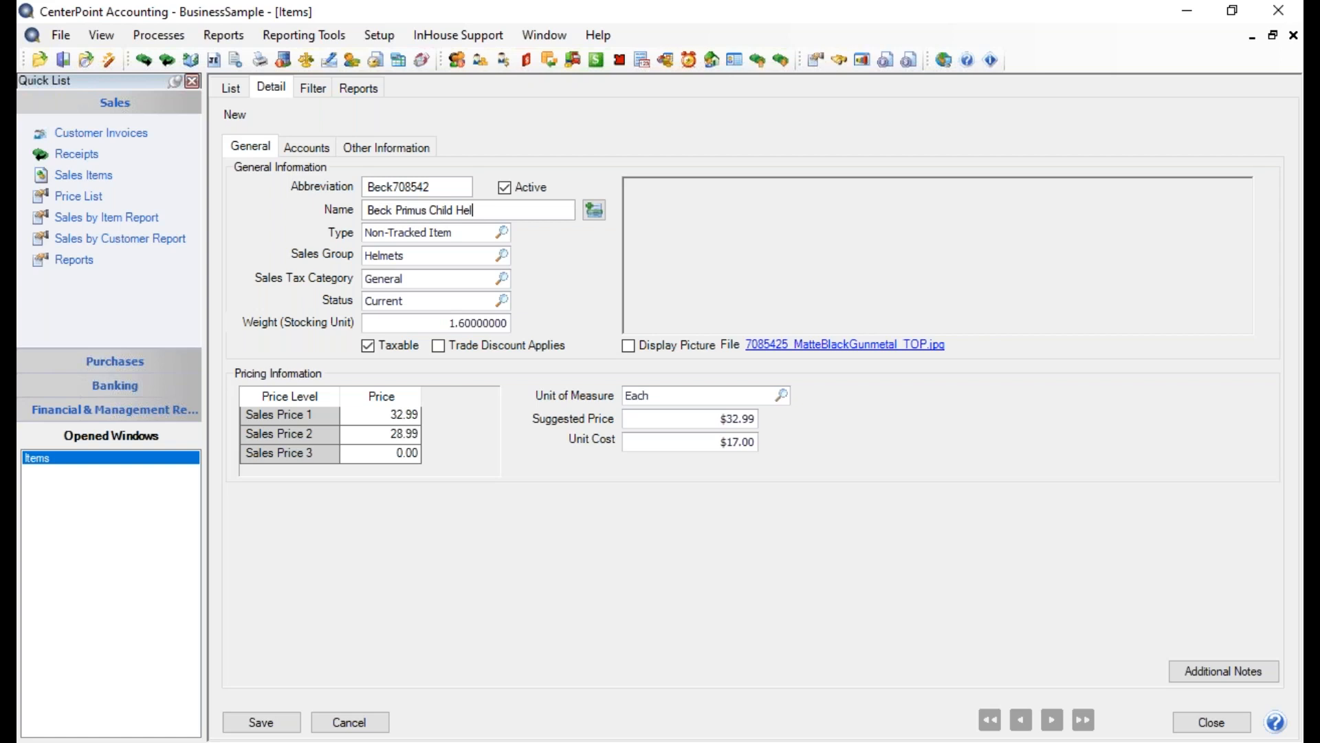
# Update the copy's additional description to style 7085426 and Universal Child Size 38-52 cm, and accept it
pyautogui.click(594, 209)
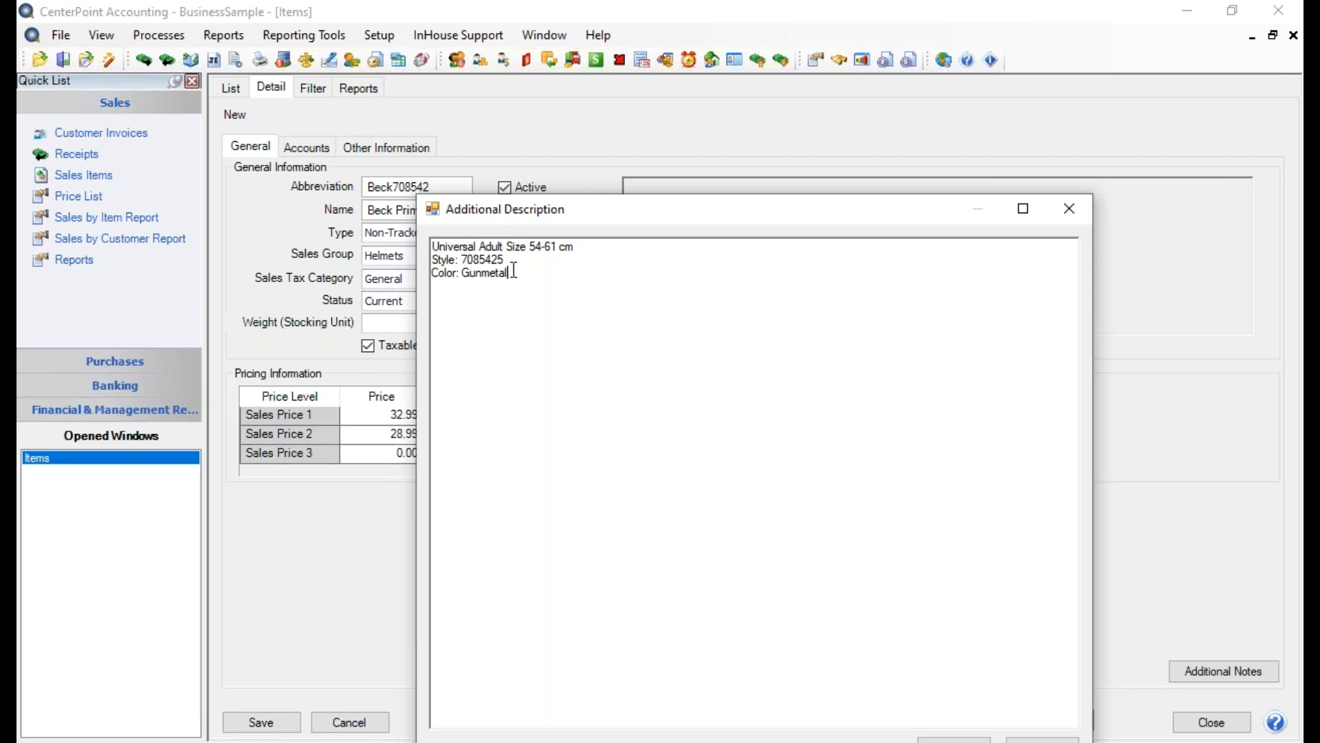
pyautogui.press('BackSpace')
pyautogui.write('6')
pyautogui.doubleClick(492, 246)
pyautogui.write('Child')
pyautogui.moveTo(531, 248); pyautogui.dragTo(582, 249)
pyautogui.write('28-')
pyautogui.press('BackSpace')
pyautogui.press('BackSpace')
pyautogui.press('BackSpace')
pyautogui.write('38-52cm')
pyautogui.moveTo(765, 214); pyautogui.dragTo(765, 159)
pyautogui.click(935, 679)
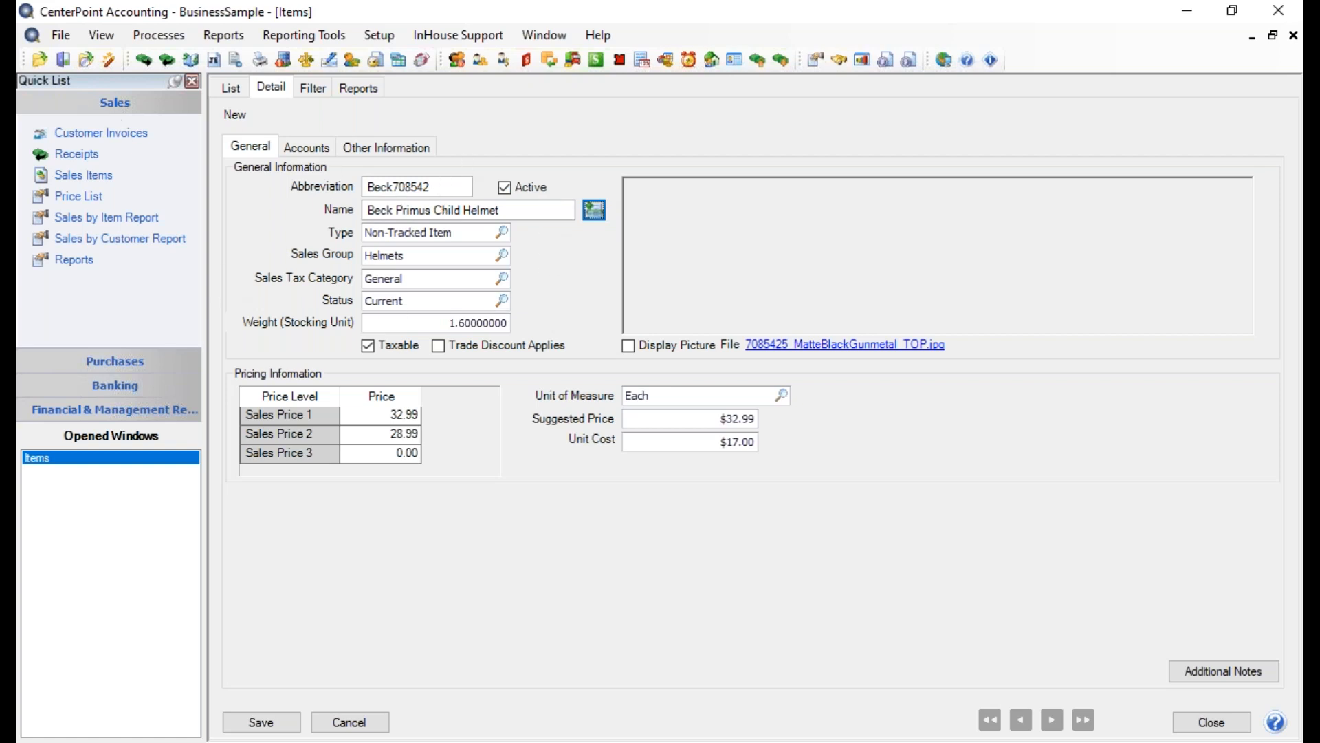
# Complete the abbreviation as Beck7085426 and set Sales Price 1 to 29.99 and Sales Price 2 to 26.99
pyautogui.click(447, 190)
pyautogui.write('6')
pyautogui.click(397, 414)
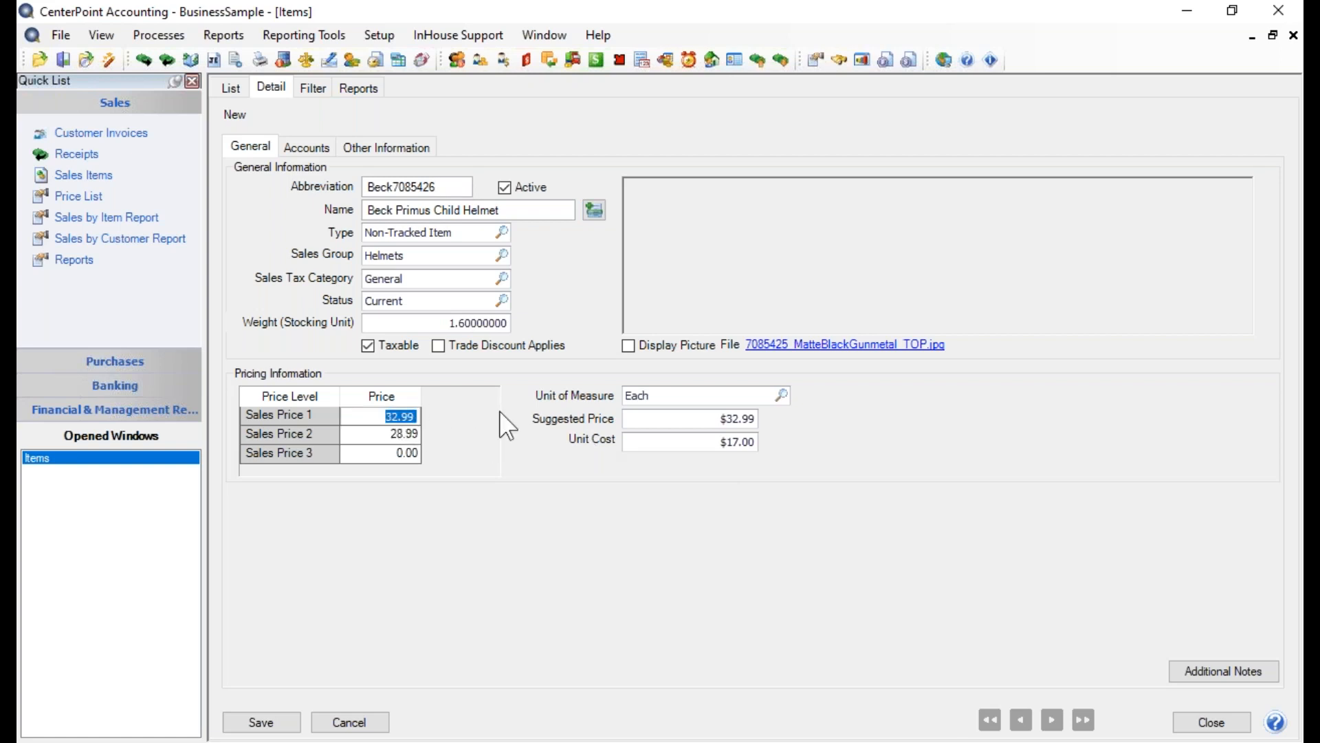
pyautogui.write('29.99')
pyautogui.press('Down')
pyautogui.write('26.99')
pyautogui.press('Down')
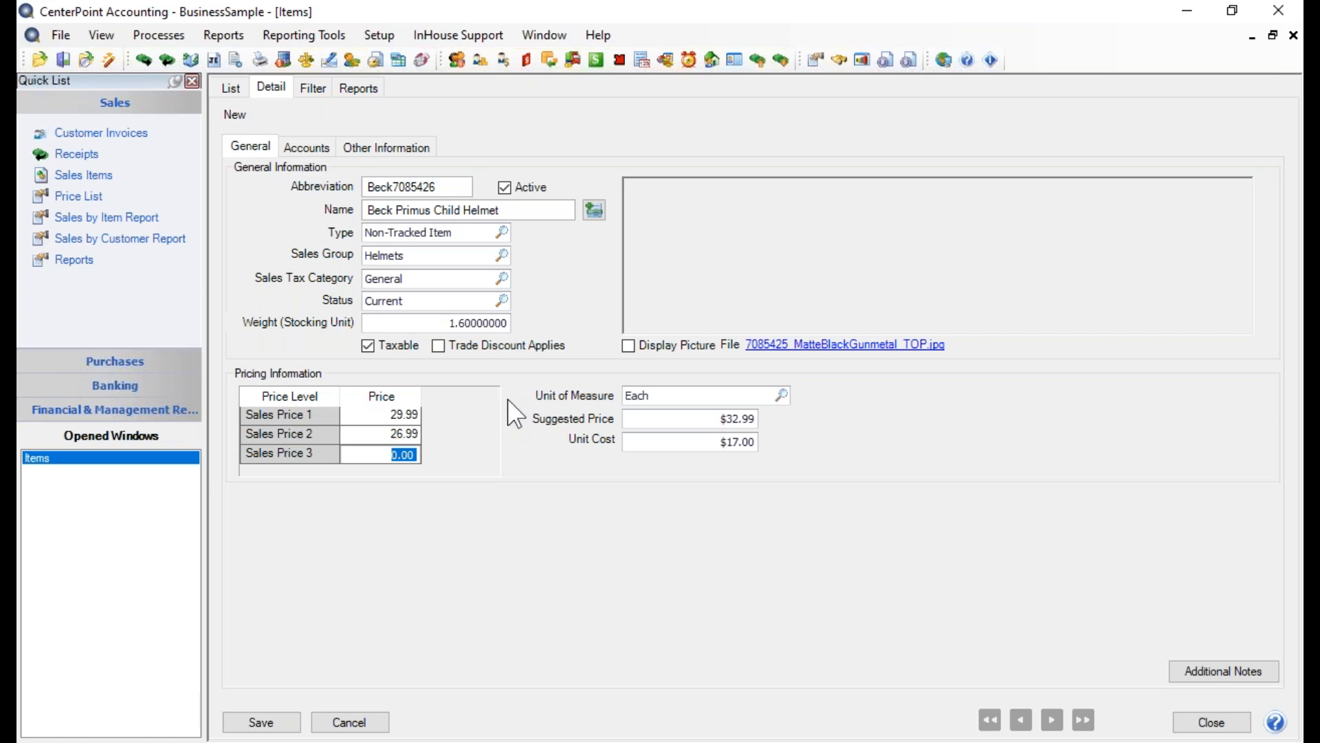
# Set the child helmet's unit cost to $15.00, then save the item and close the Items window
pyautogui.click(706, 420)
pyautogui.doubleClick(736, 421)
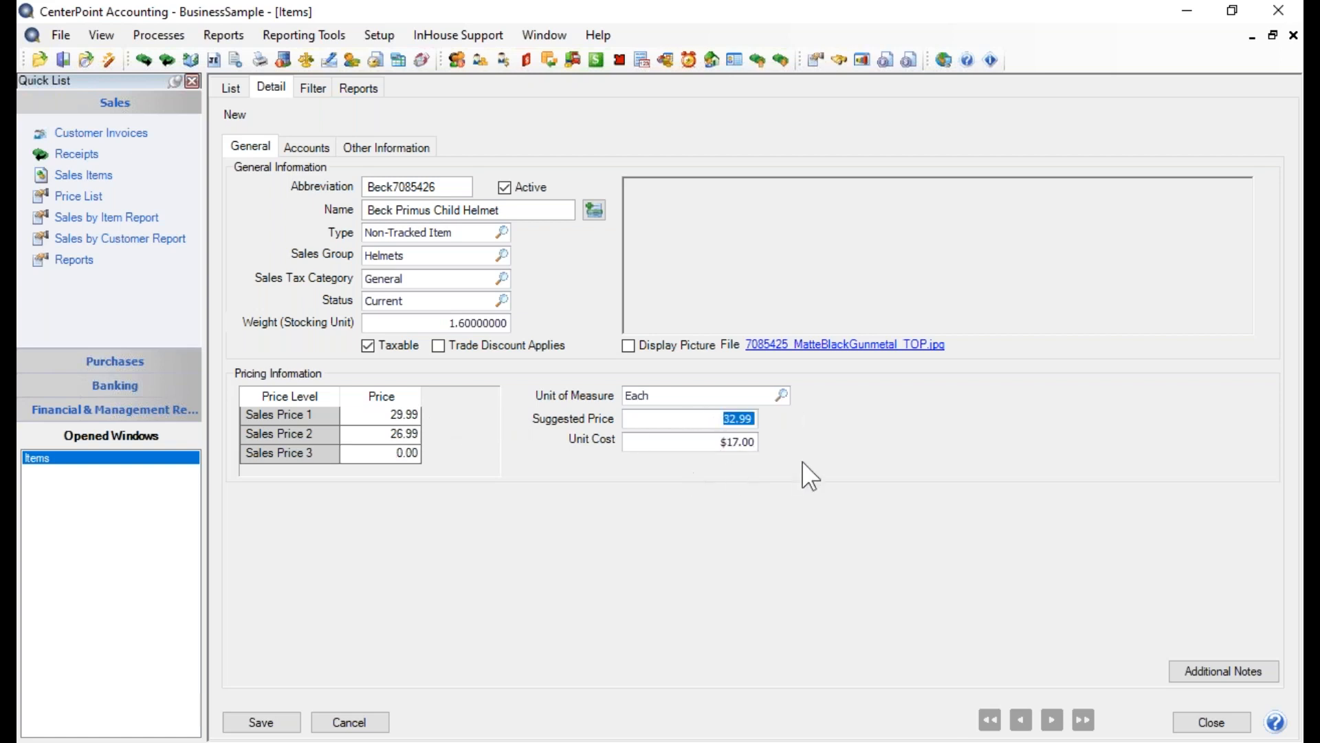
pyautogui.click(746, 444)
pyautogui.doubleClick(746, 443)
pyautogui.write('15.')
pyautogui.press('Tab')
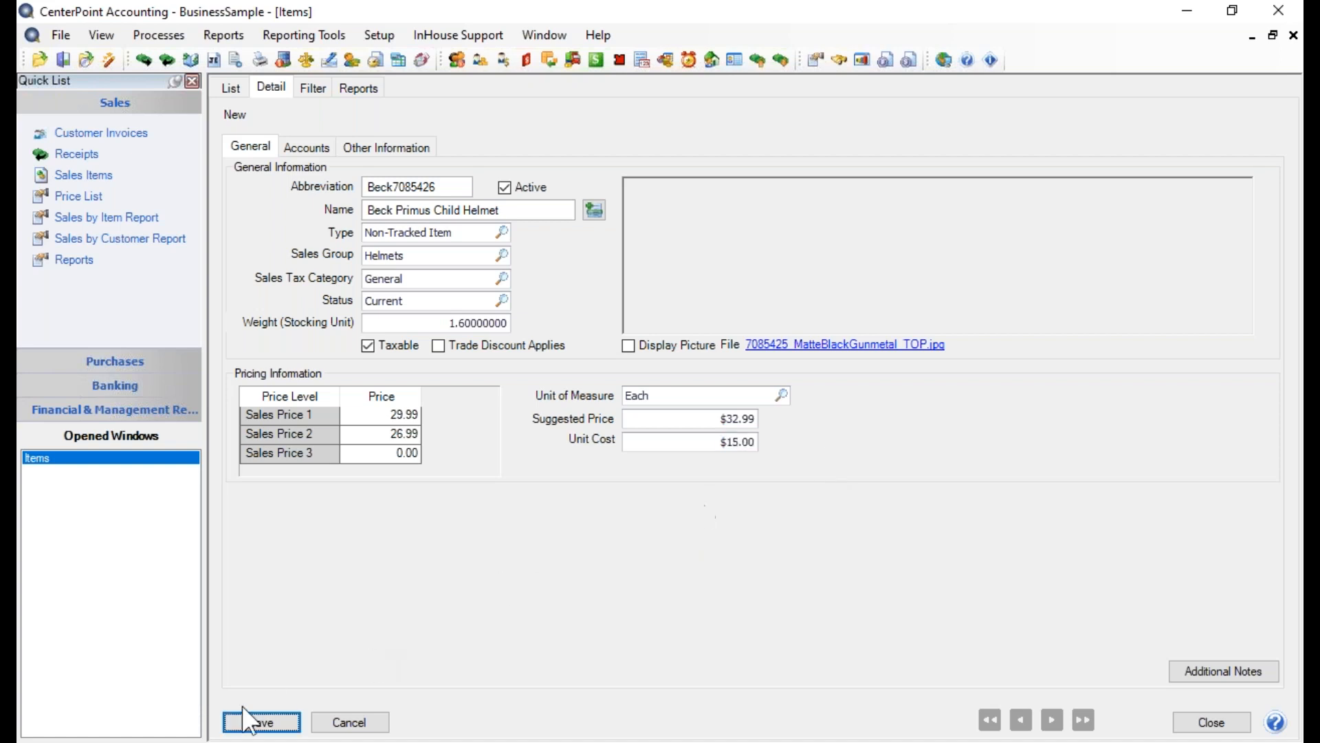
pyautogui.click(251, 722)
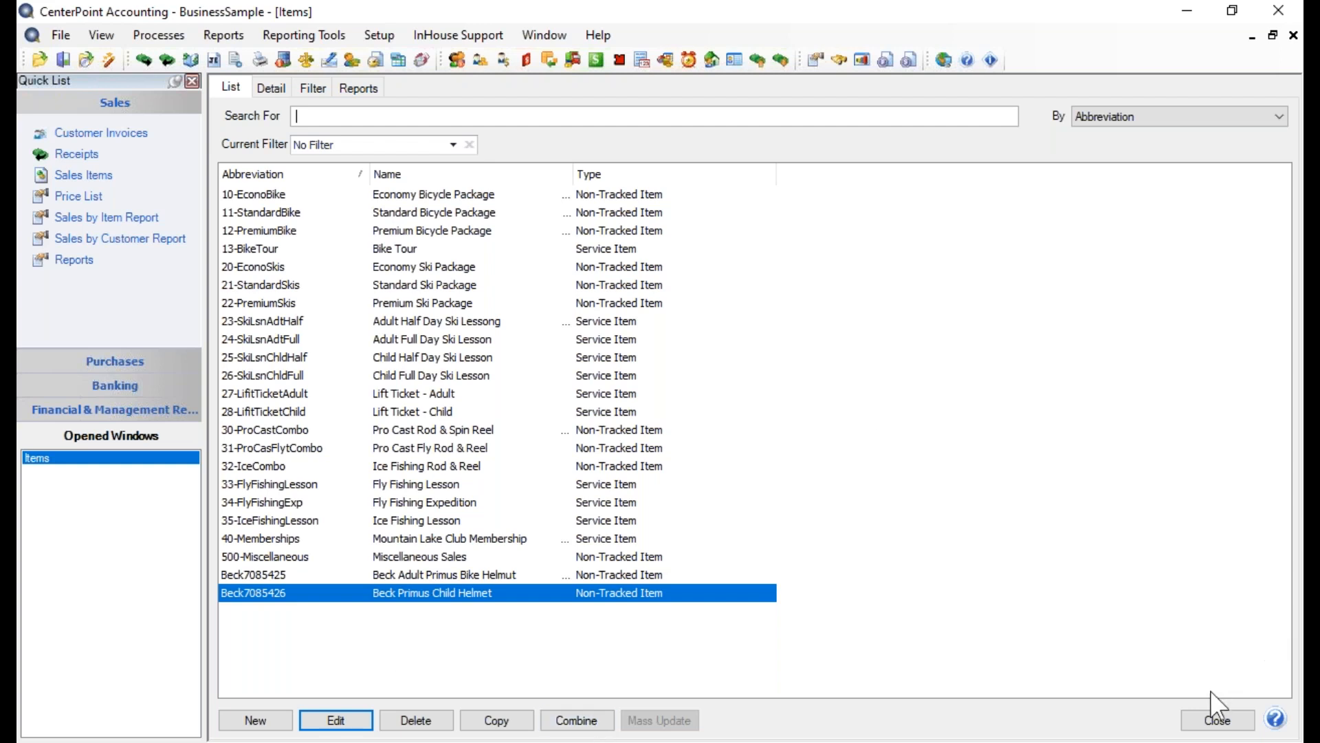
pyautogui.click(1214, 719)
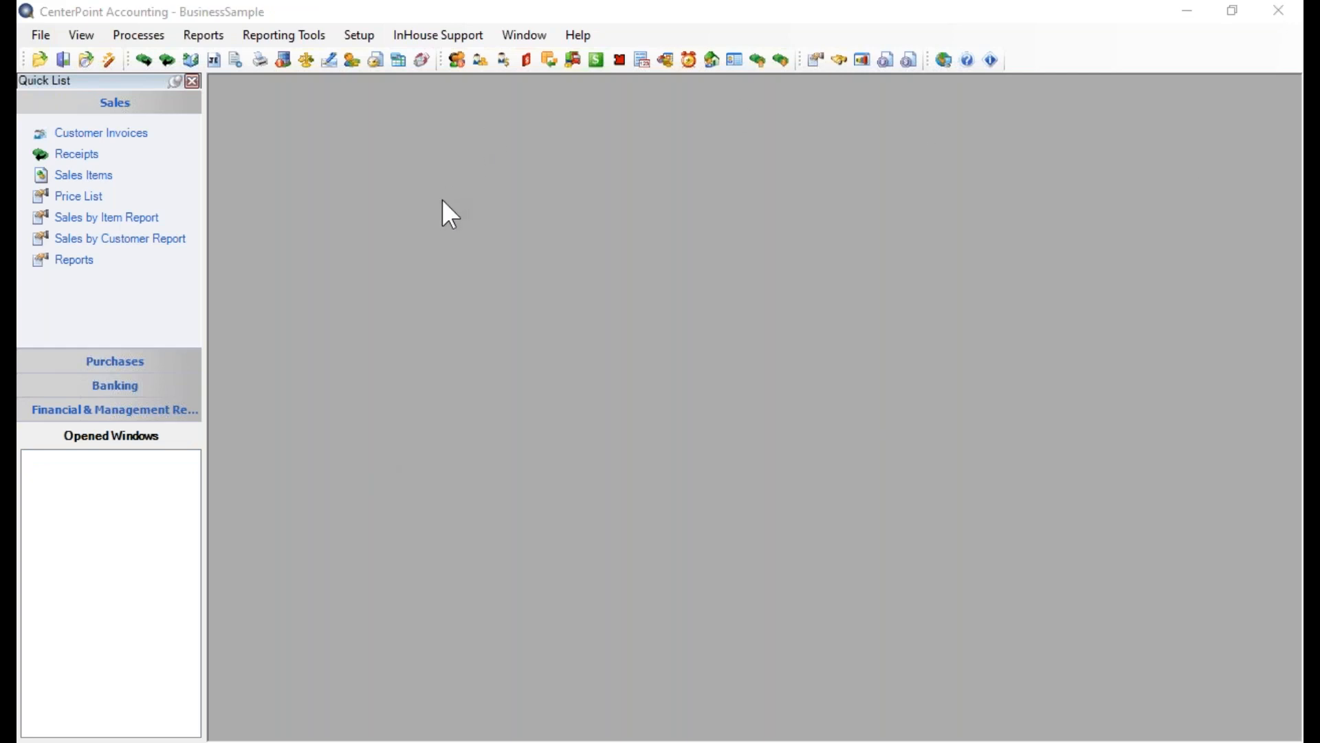
# Open the report selection and preview the Sales Items report from the Setup Lists for all sales items
pyautogui.click(203, 35)
pyautogui.click(212, 53)
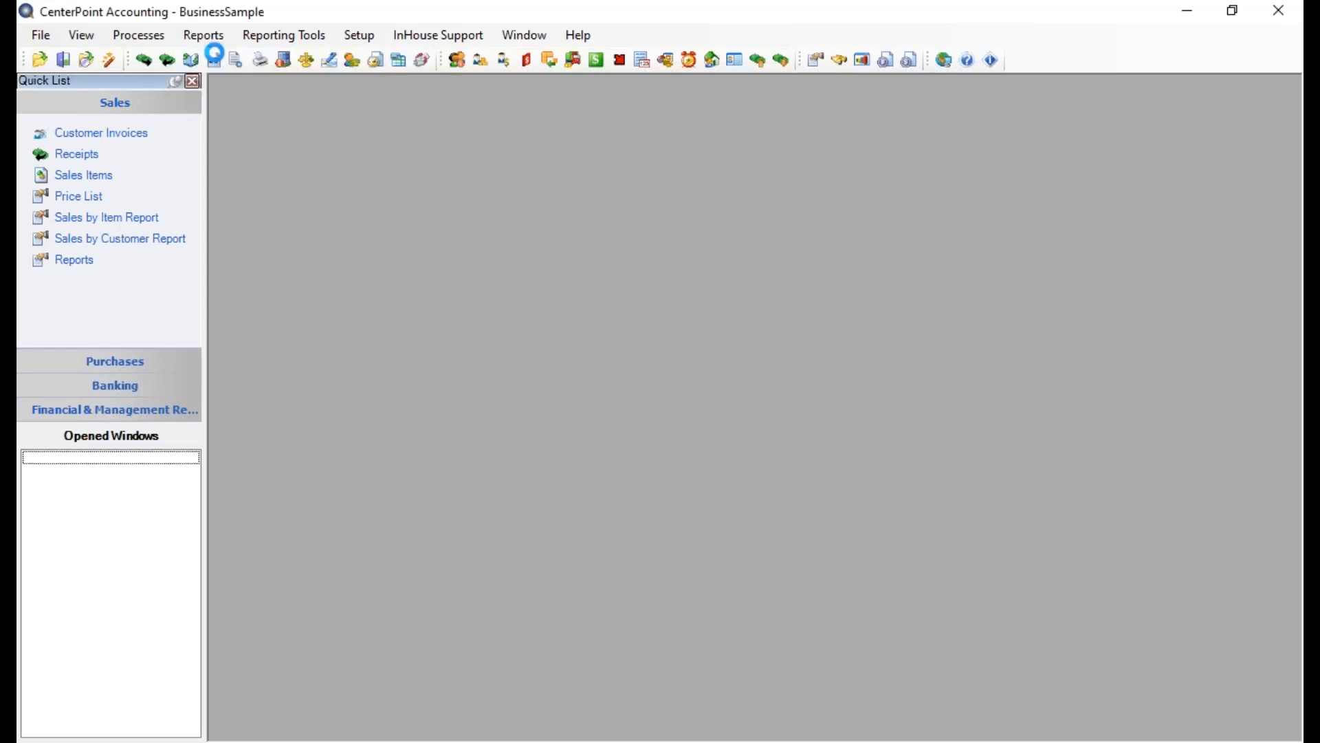
pyautogui.click(235, 94)
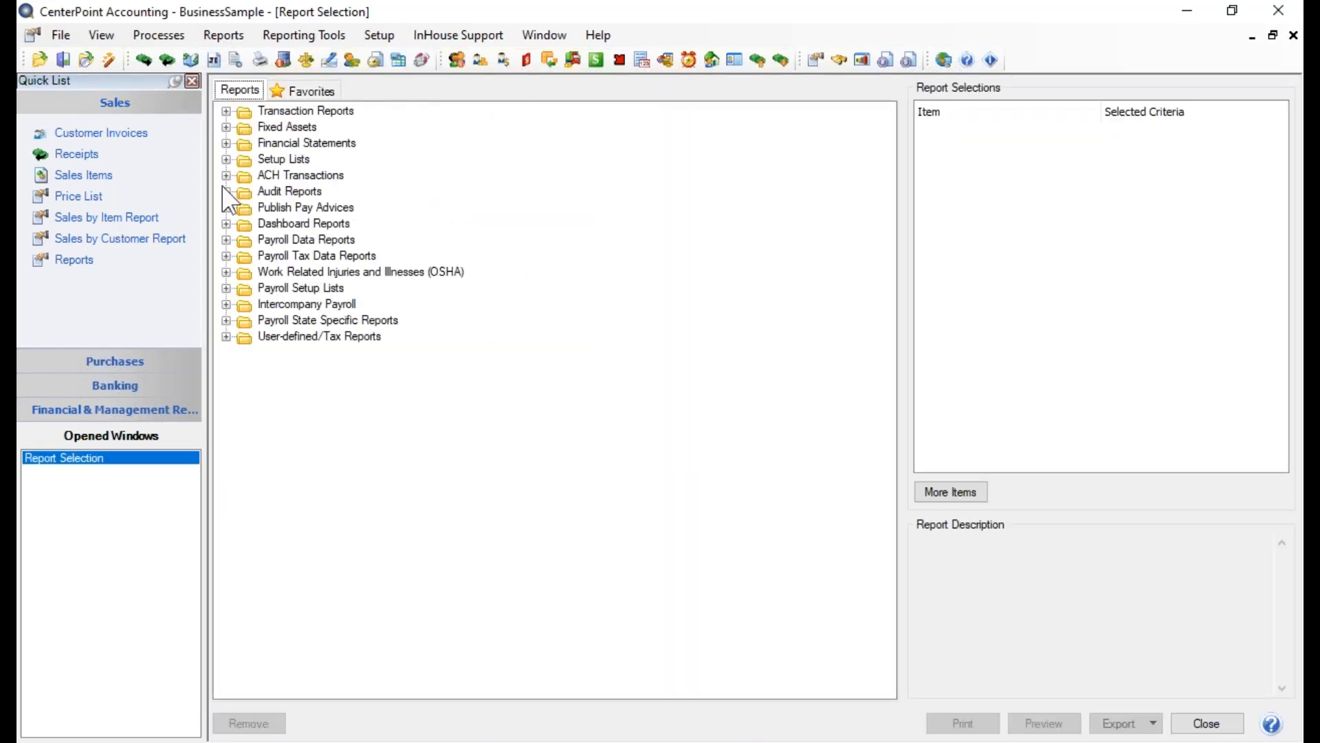
pyautogui.click(225, 159)
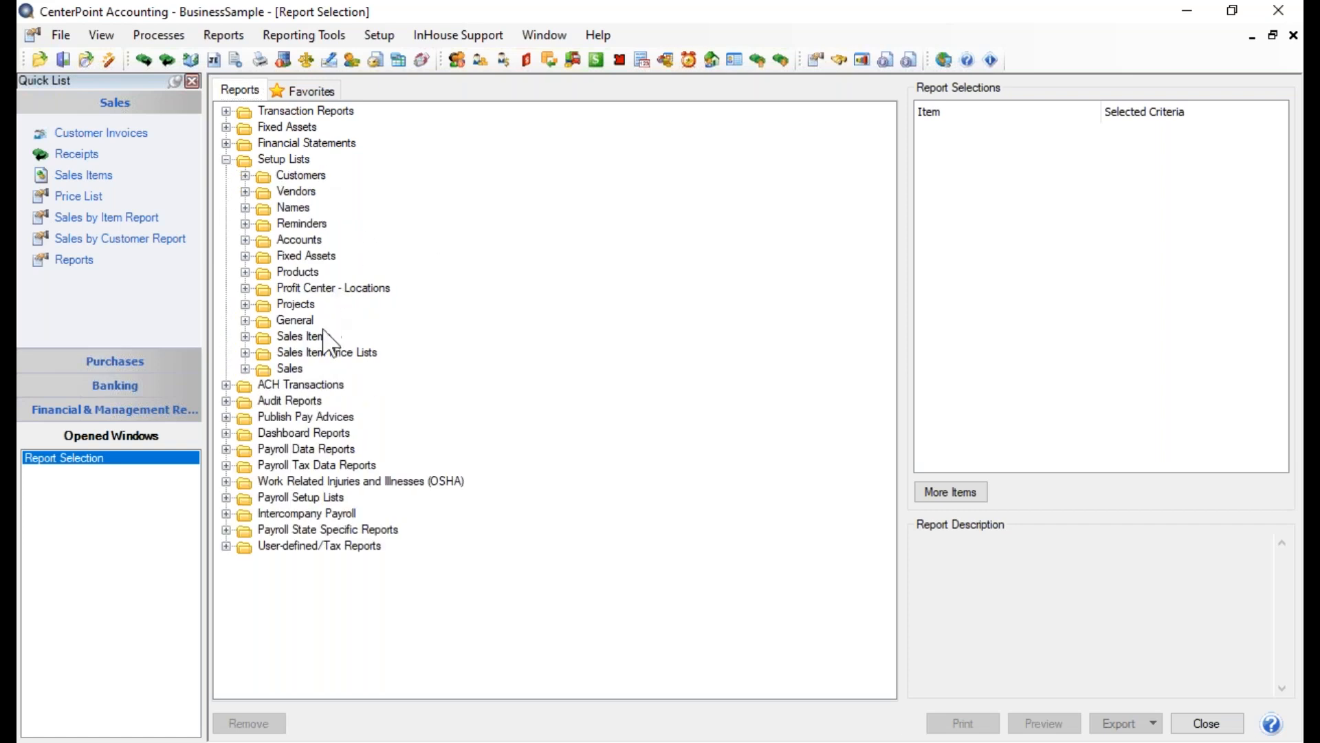
pyautogui.click(244, 336)
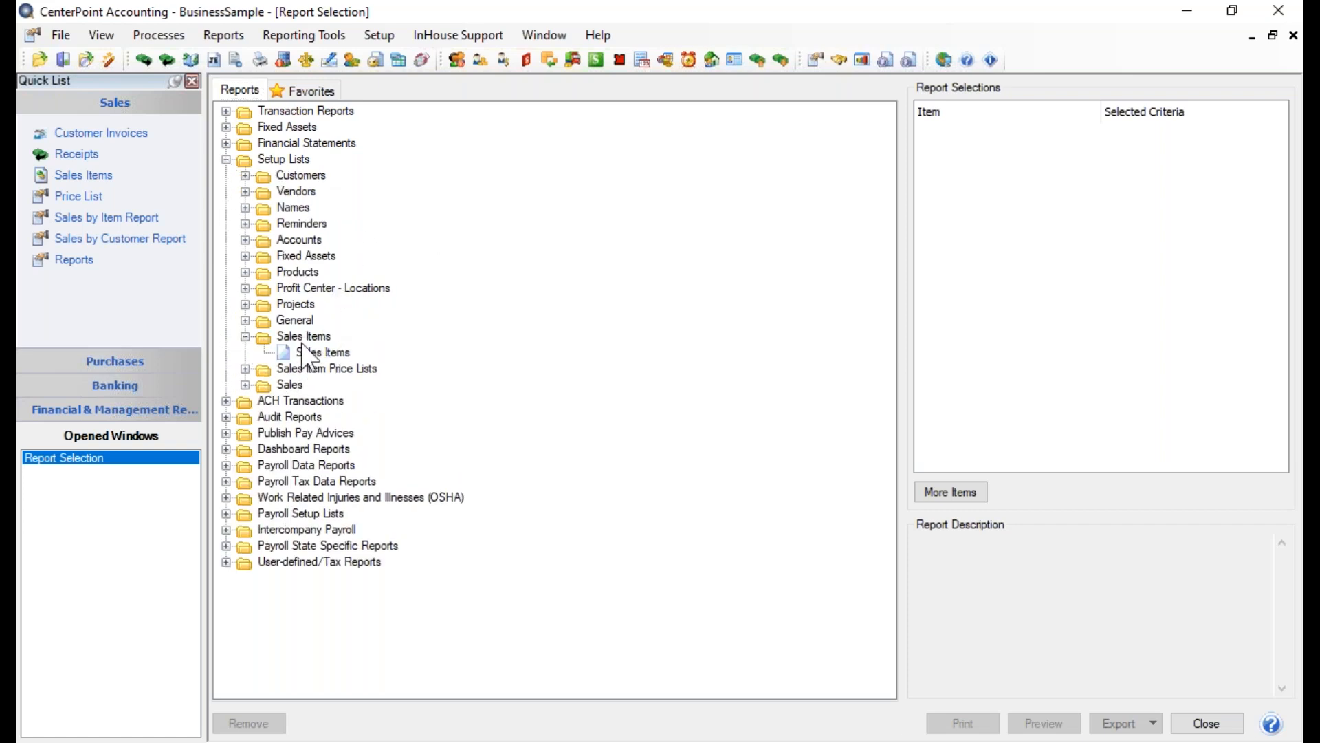
pyautogui.click(322, 352)
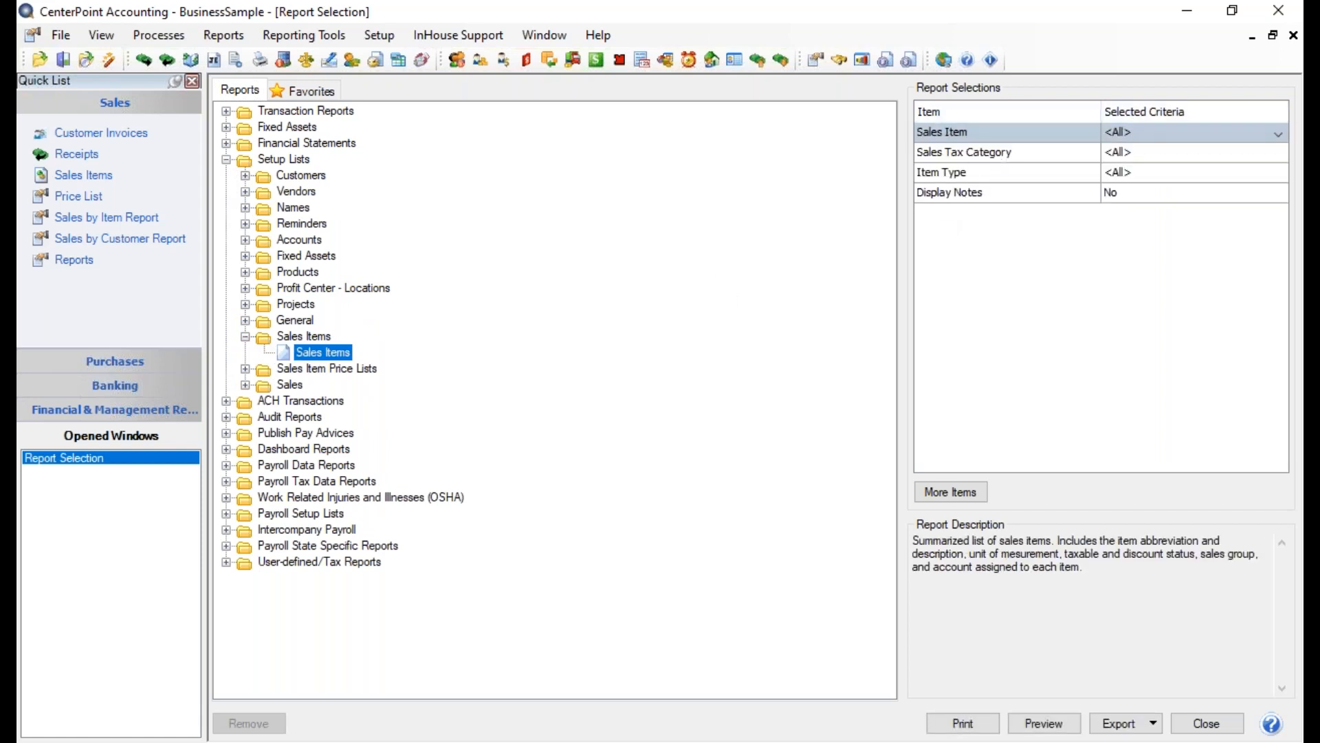
pyautogui.click(1041, 724)
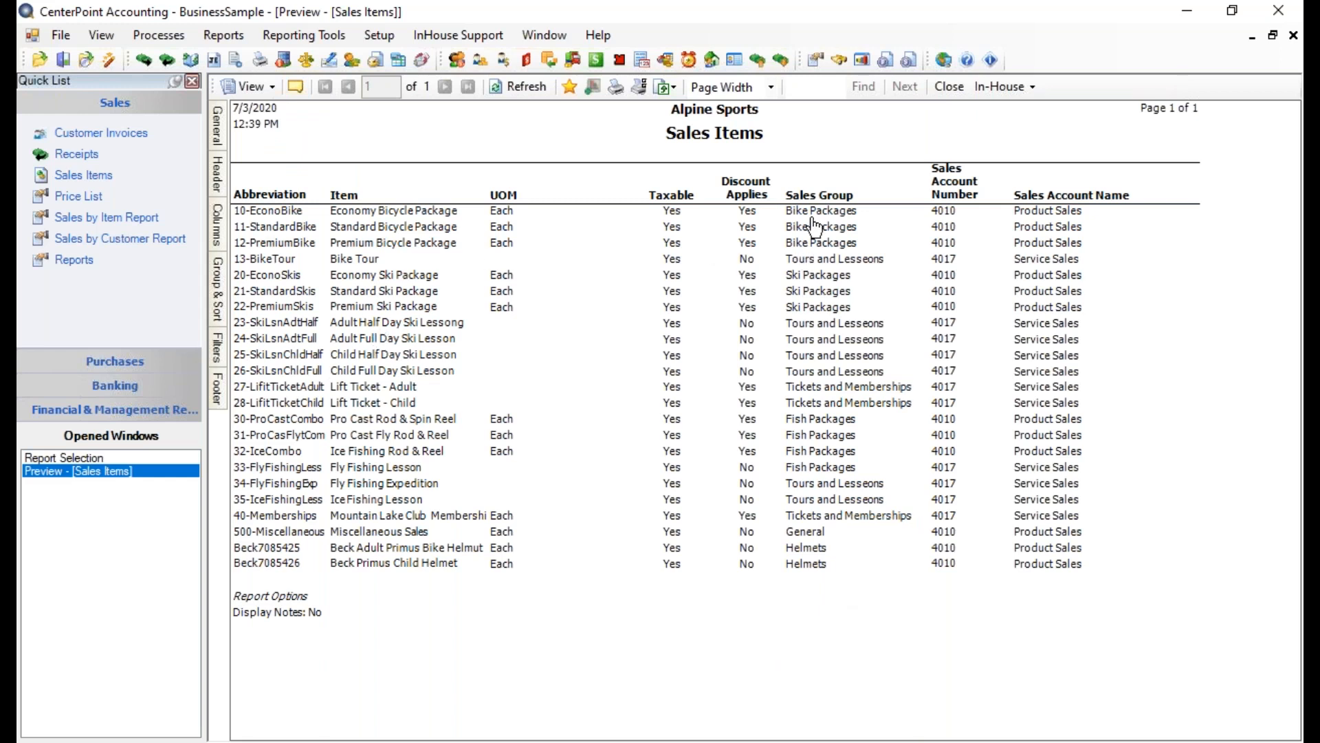
# Group the Sales Items report by Sales Group ahead of Item Abbreviation, refresh it, and close it without saving to Favorites
pyautogui.moveTo(213, 286)
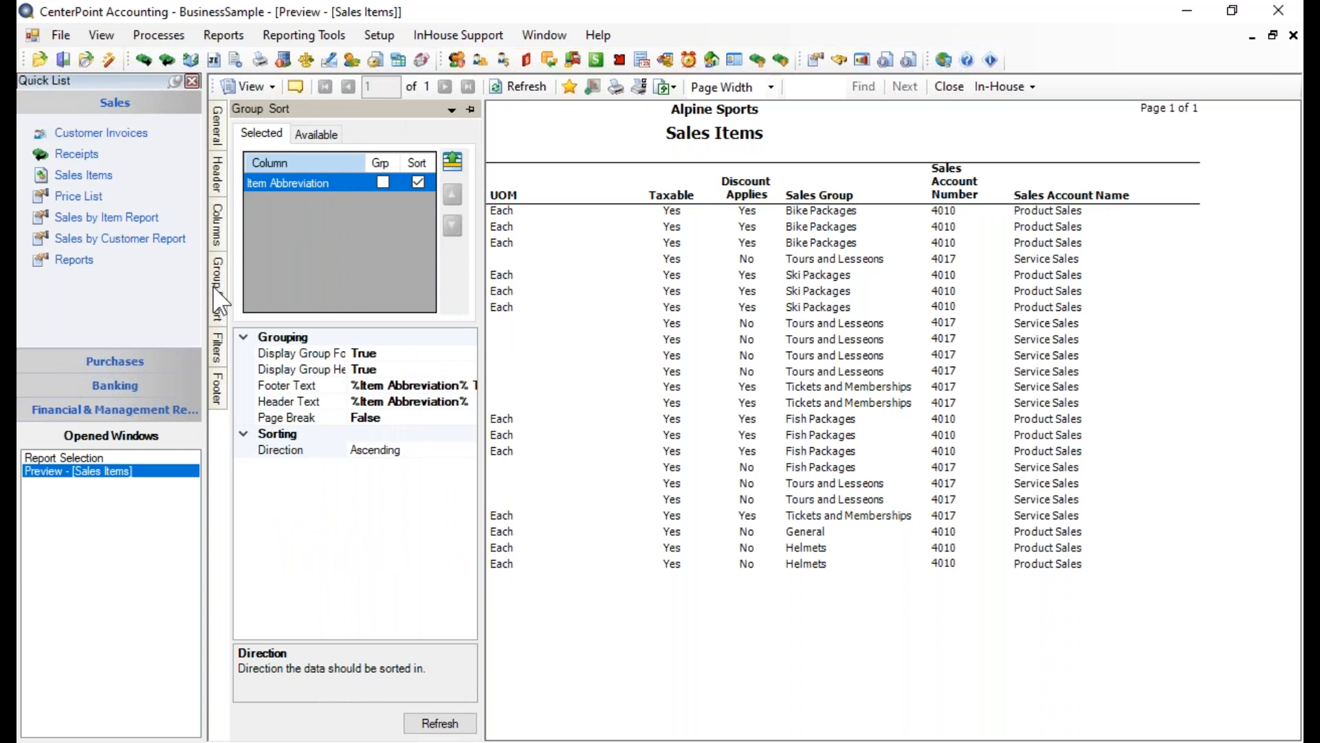
pyautogui.click(323, 132)
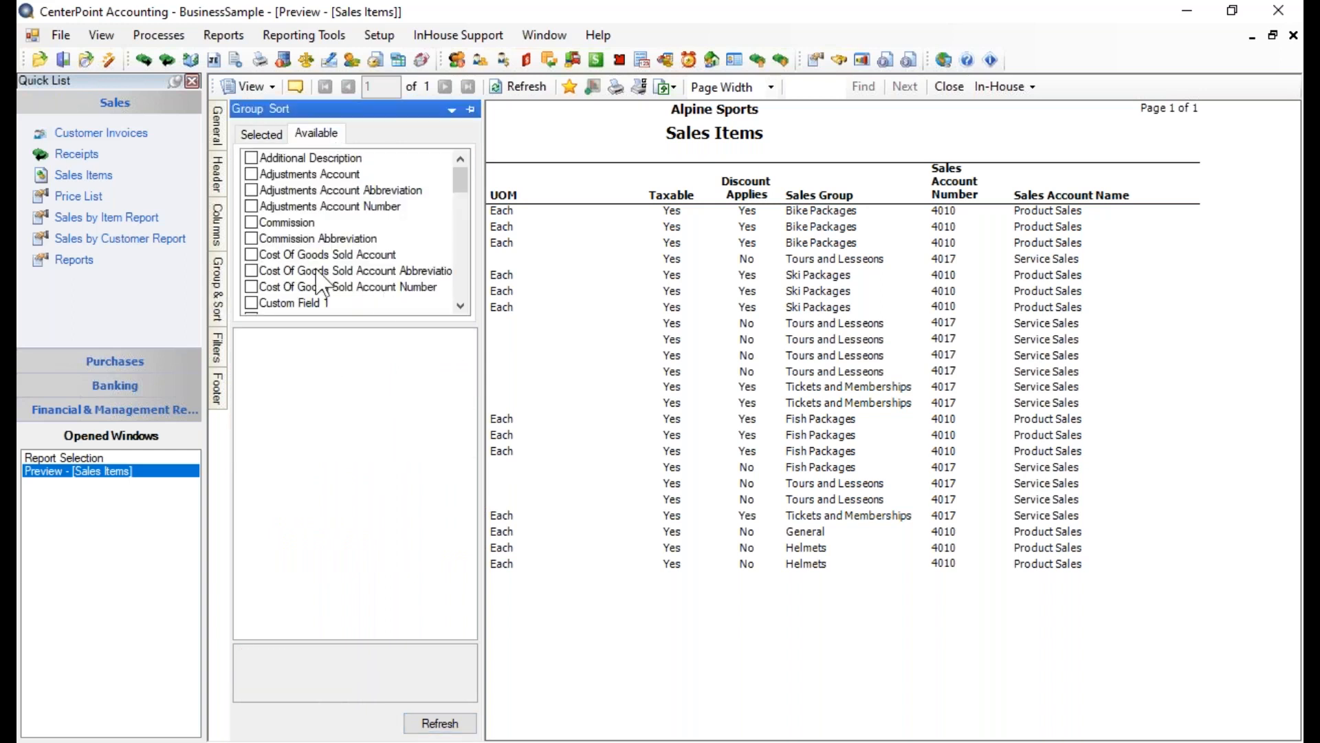
pyautogui.moveTo(472, 189); pyautogui.dragTo(473, 255)
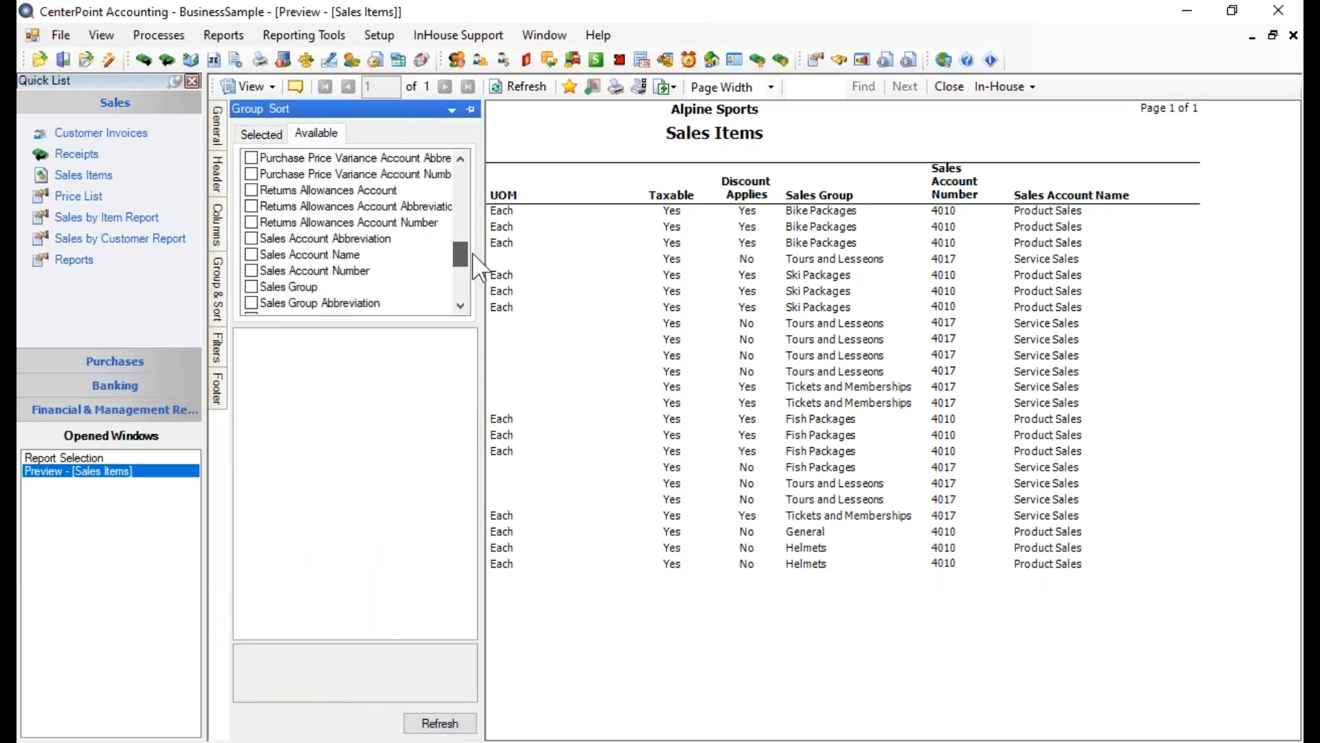
pyautogui.click(251, 287)
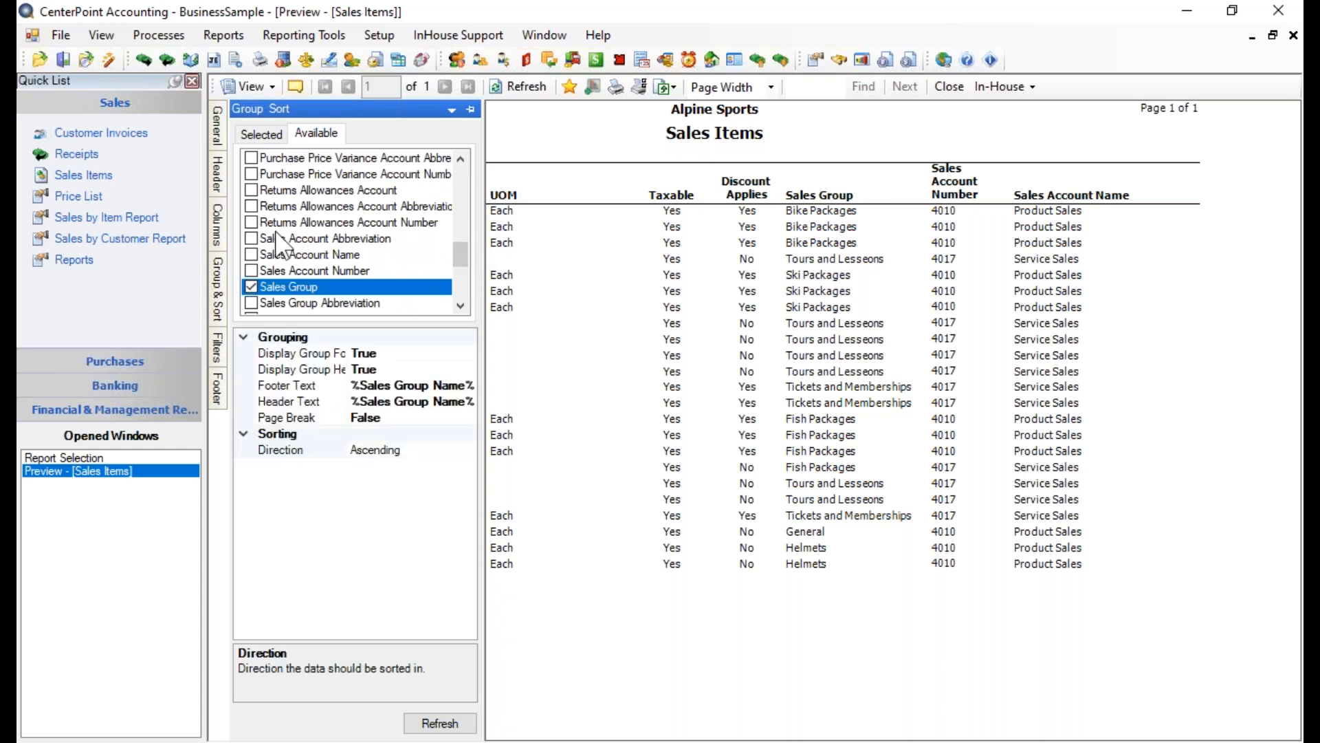
pyautogui.click(264, 135)
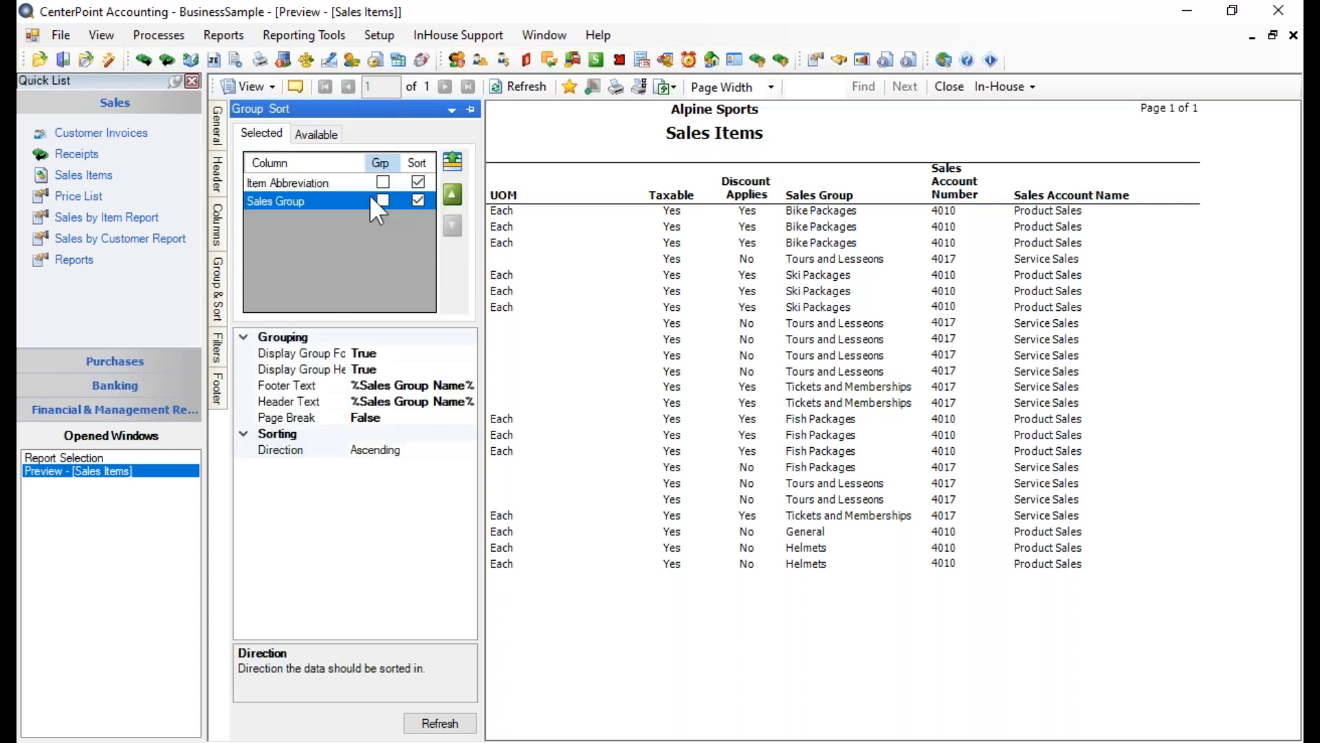
pyautogui.click(452, 196)
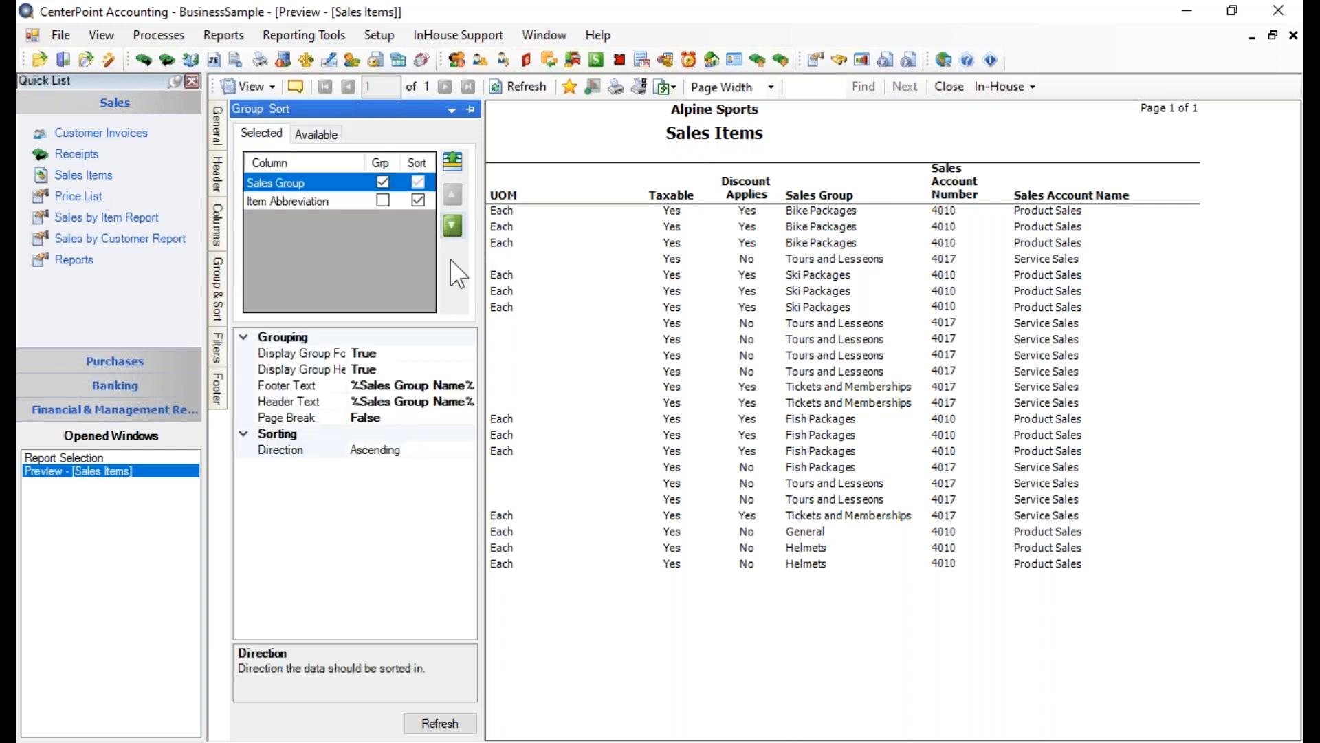
pyautogui.click(438, 724)
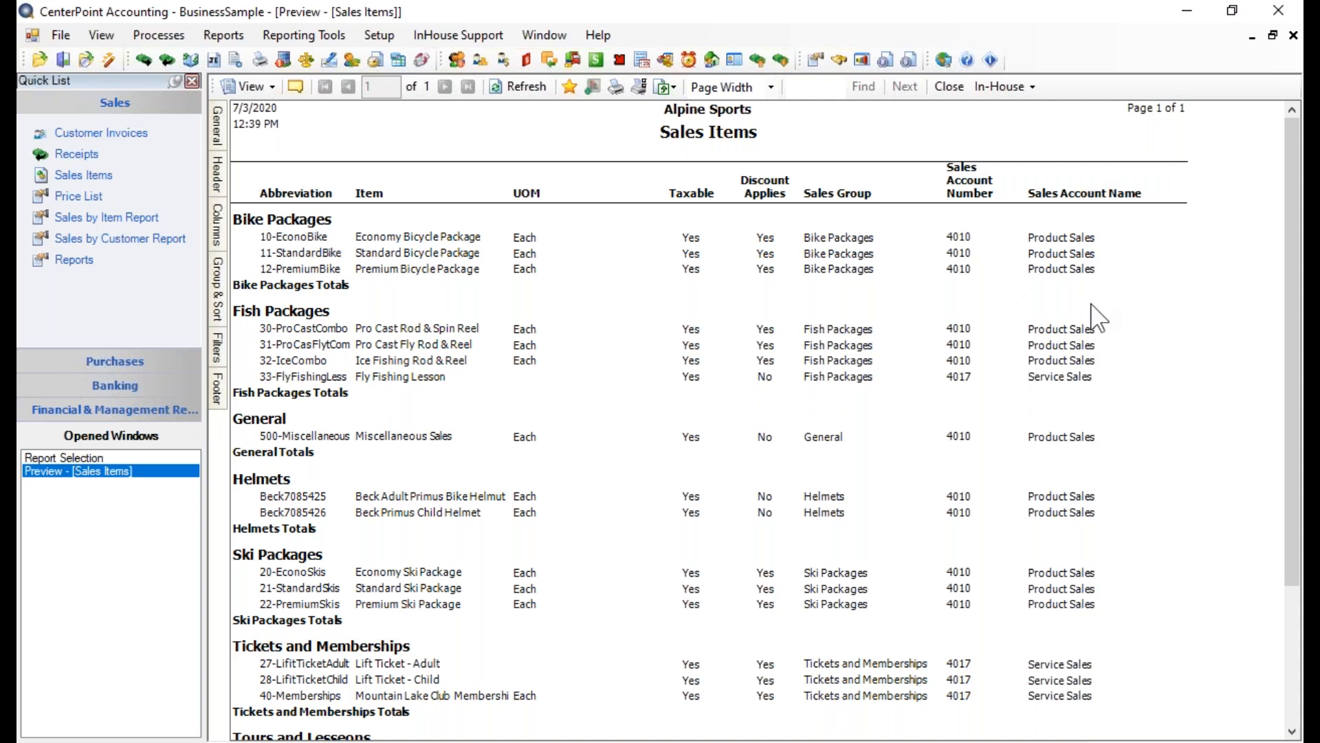
pyautogui.click(950, 87)
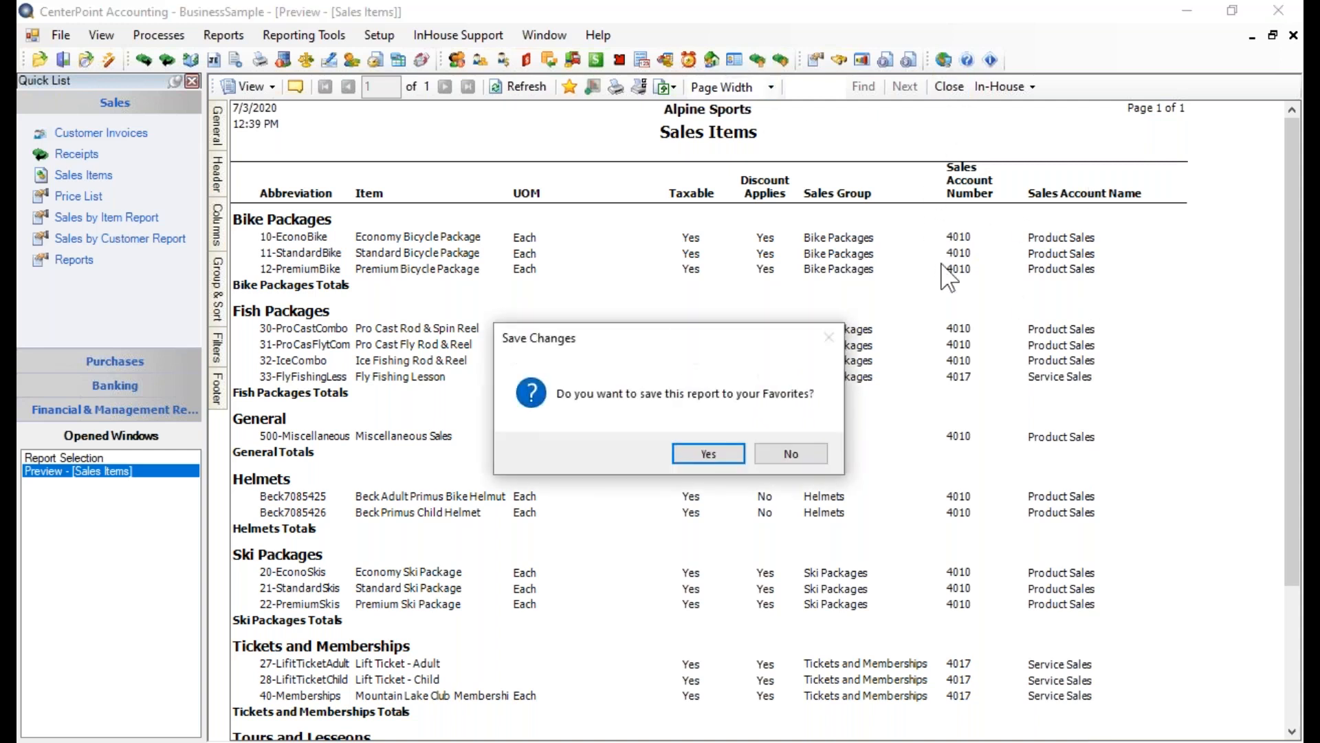
pyautogui.click(801, 449)
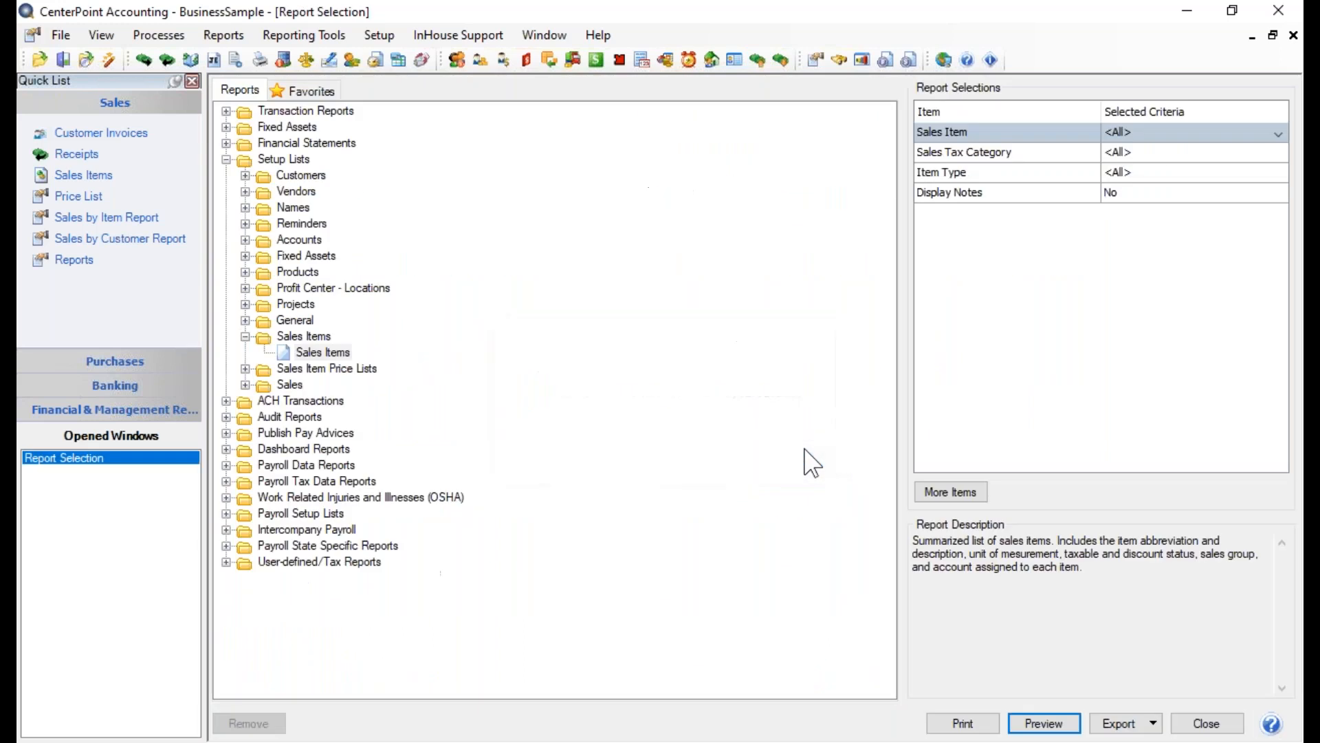
# Preview the Item Price List report from the Sales Item Price Lists with all criteria included
pyautogui.click(246, 369)
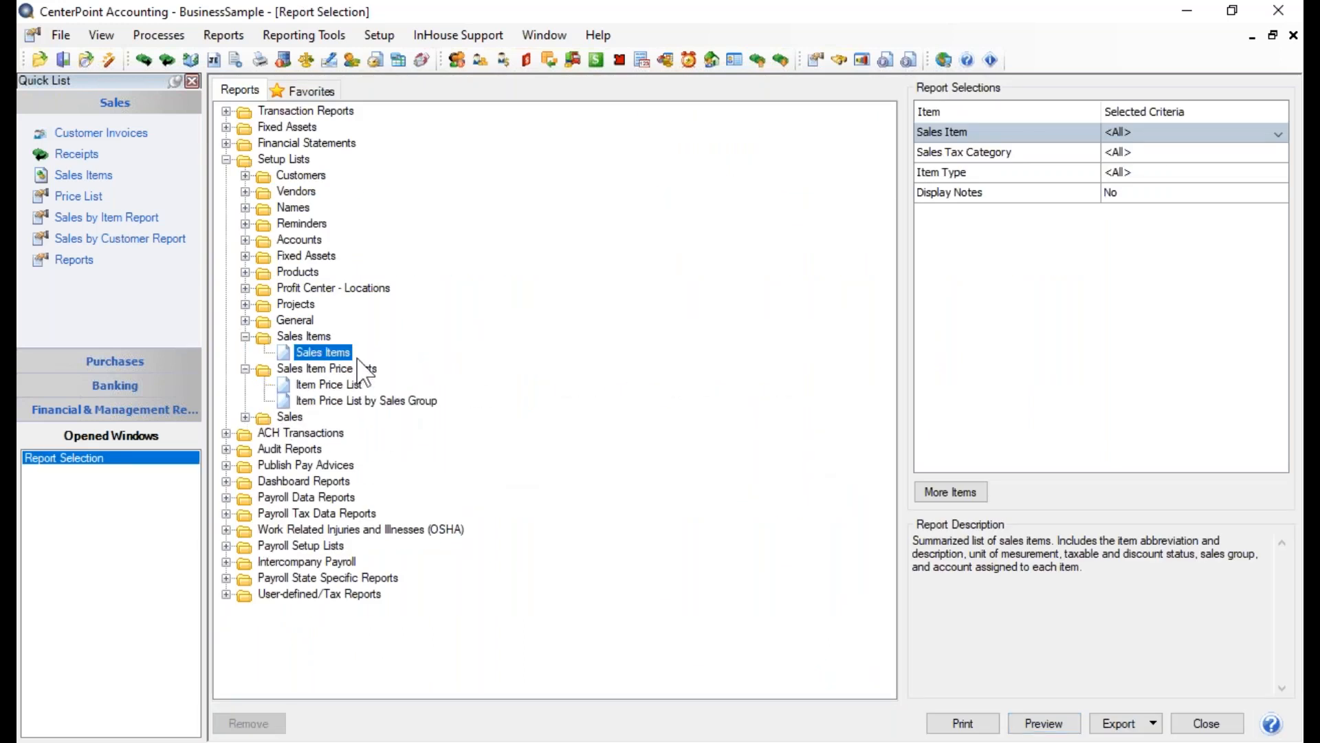
pyautogui.click(329, 387)
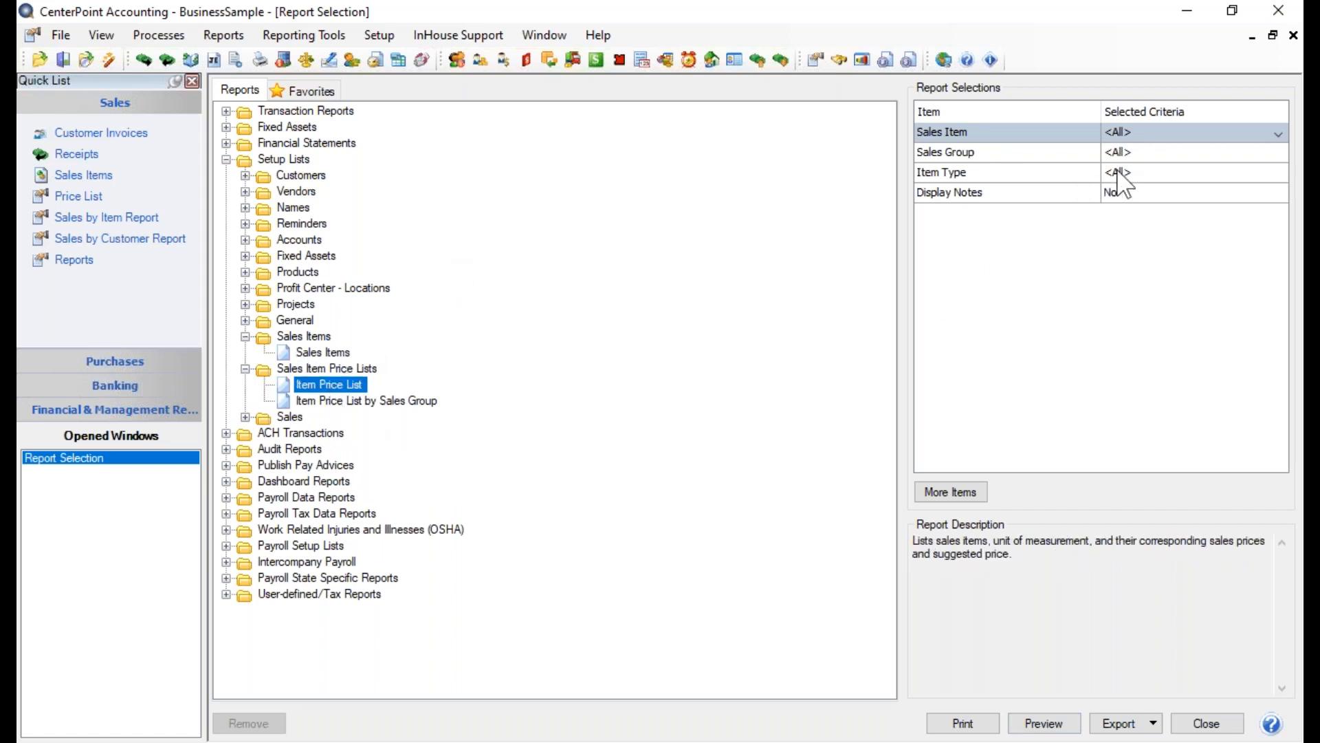
pyautogui.click(1040, 726)
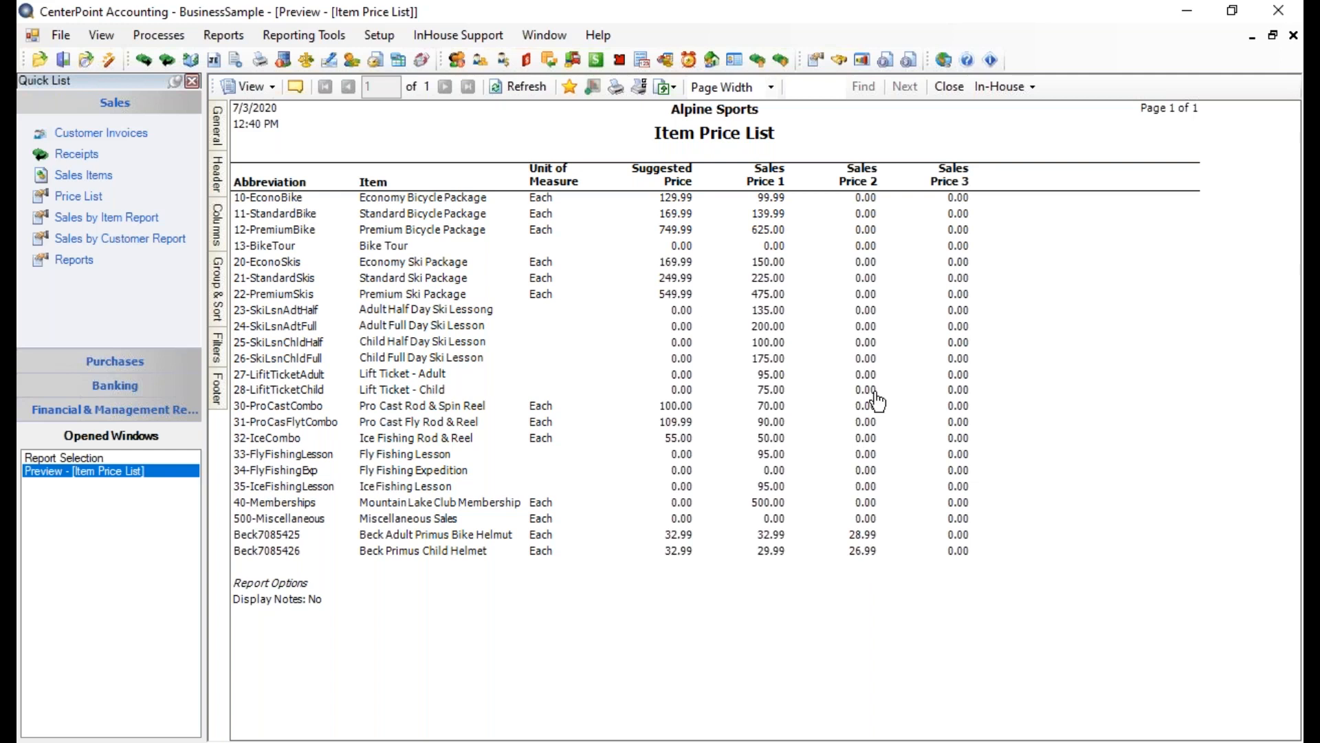
# Remove the Sales Price 2 and Sales Price 3 columns from the Item Price List, refresh, and close it without saving to Favorites
pyautogui.click(217, 225)
pyautogui.click(255, 247)
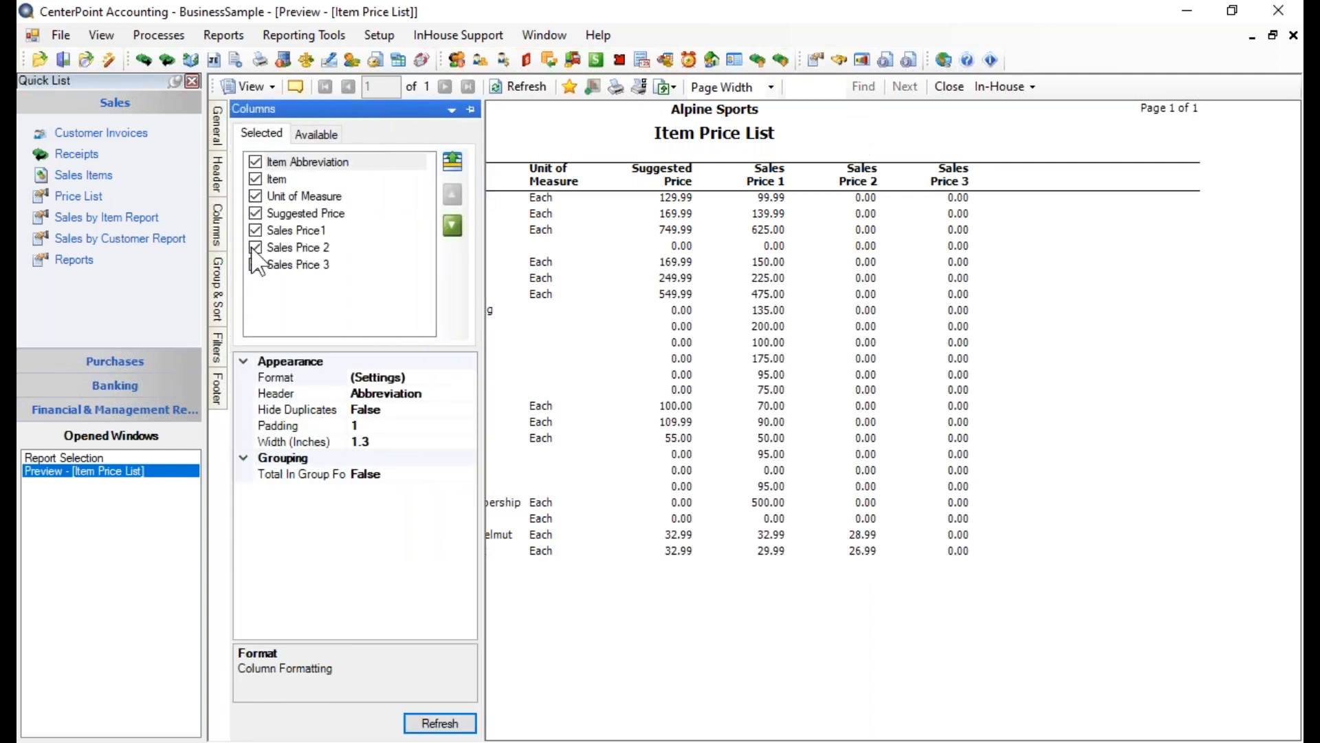
pyautogui.click(255, 265)
pyautogui.click(434, 721)
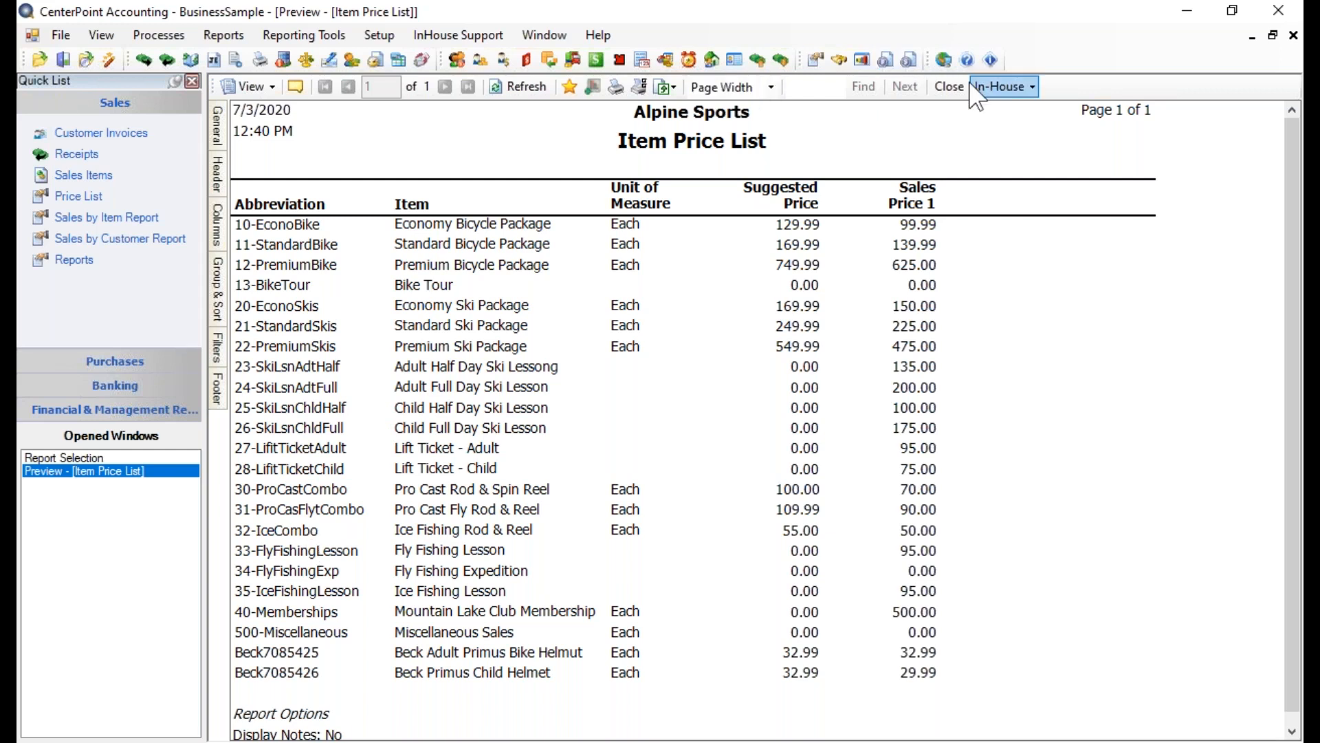
pyautogui.click(949, 86)
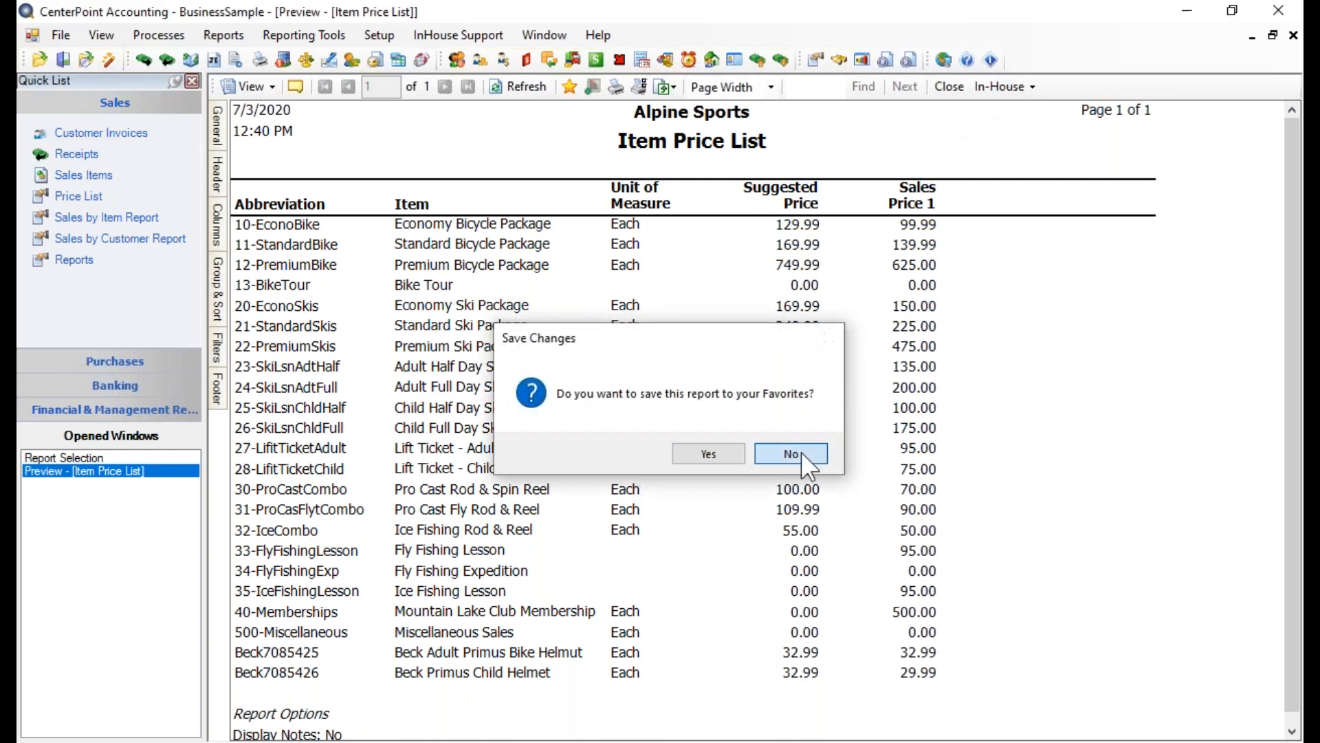
pyautogui.click(799, 453)
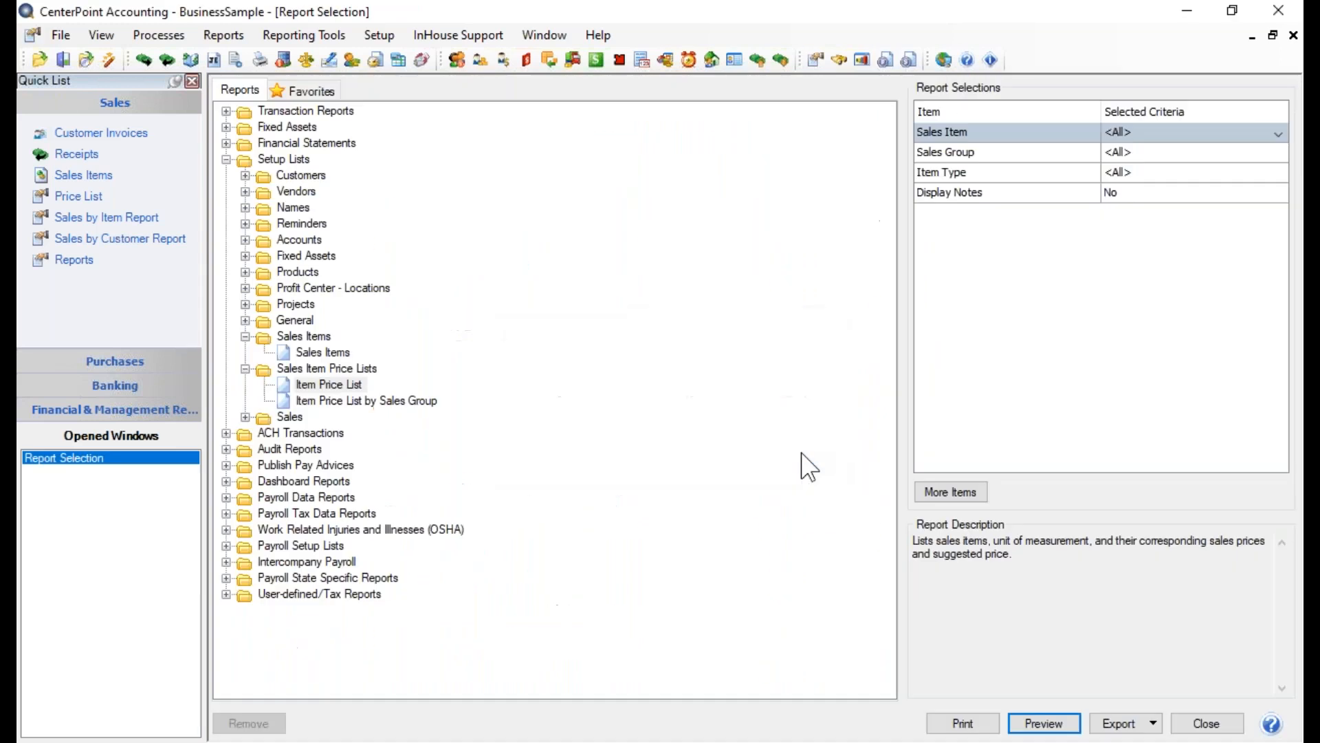
# Preview the Item Price List by Sales Group report and review the prices in every sales group
pyautogui.click(356, 402)
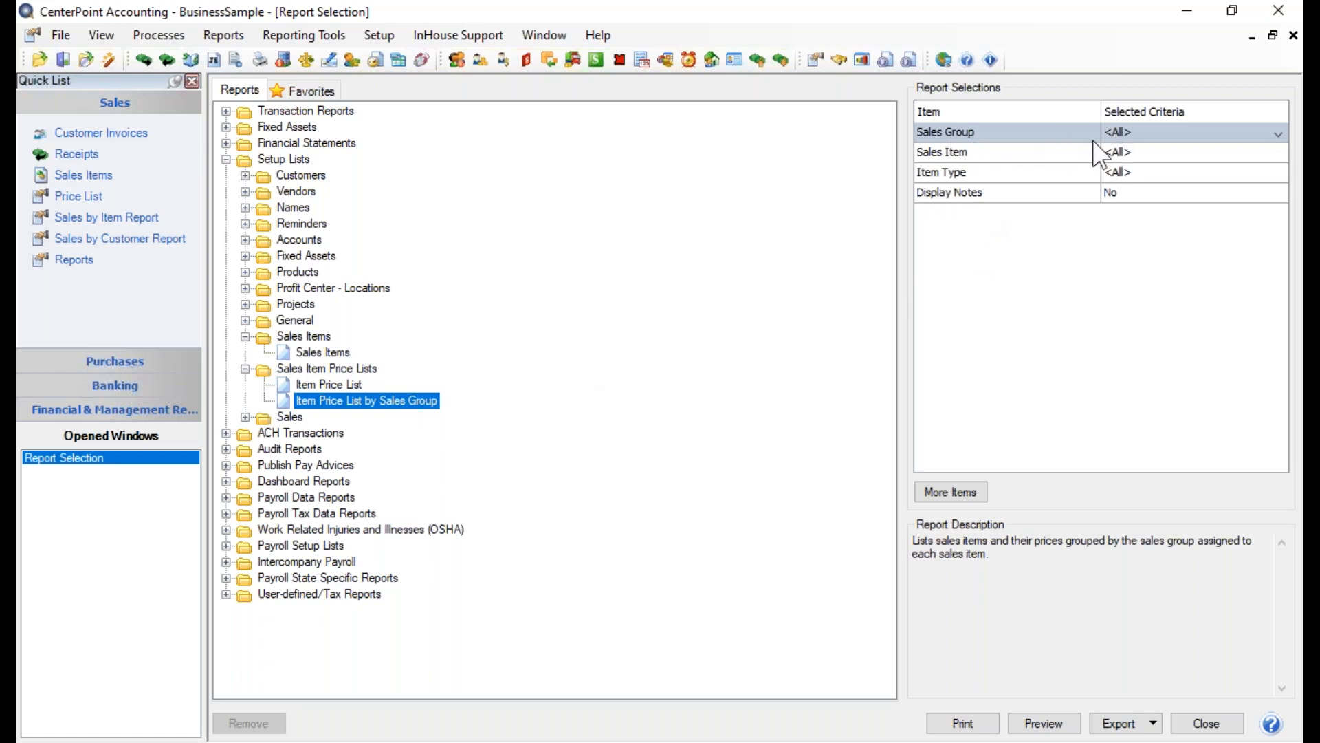
pyautogui.click(1040, 722)
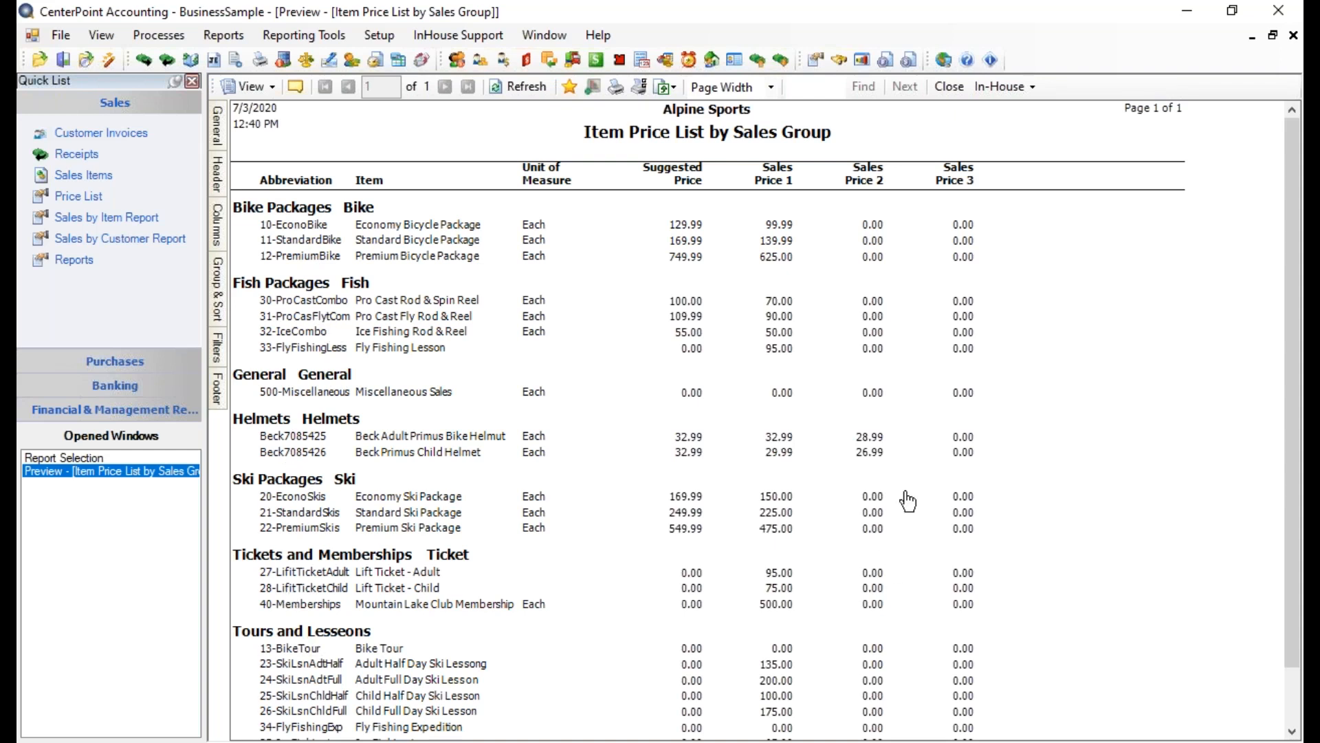
pyautogui.scroll(-2, 1077, 377)
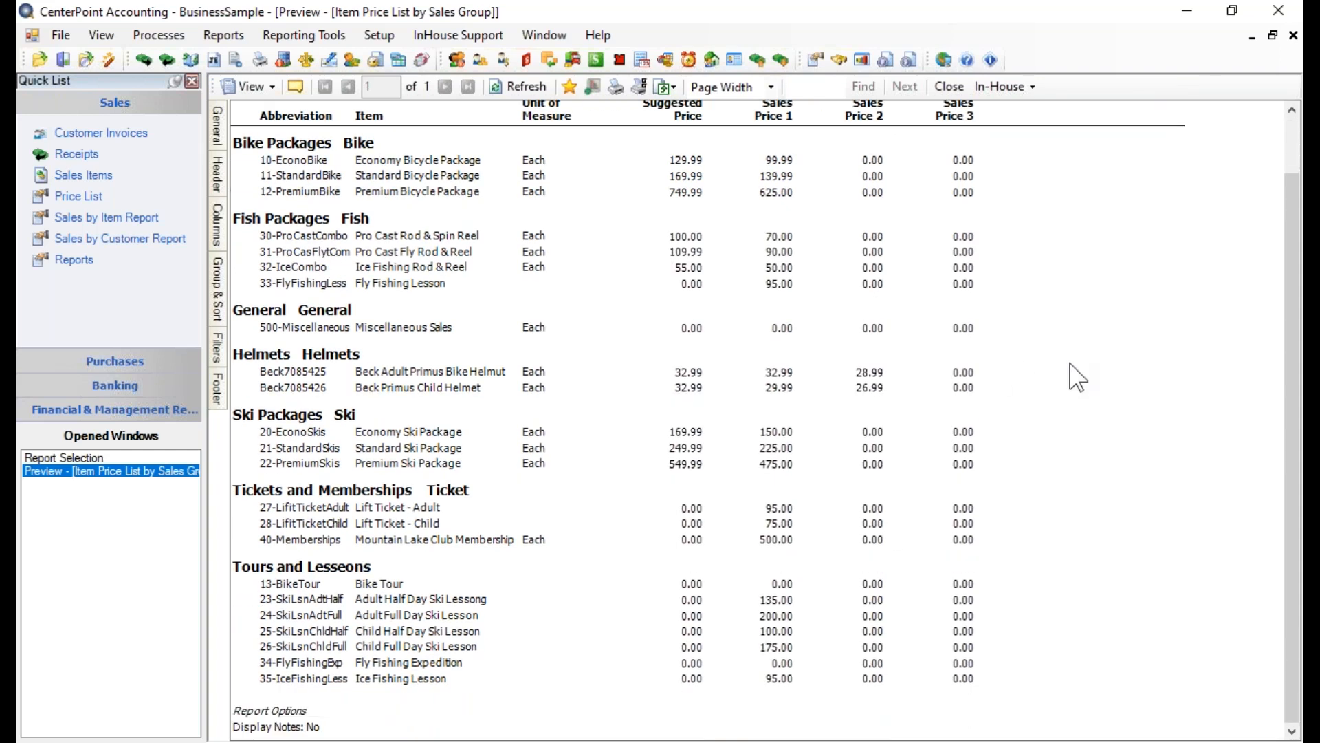
pyautogui.scroll(2, 1078, 377)
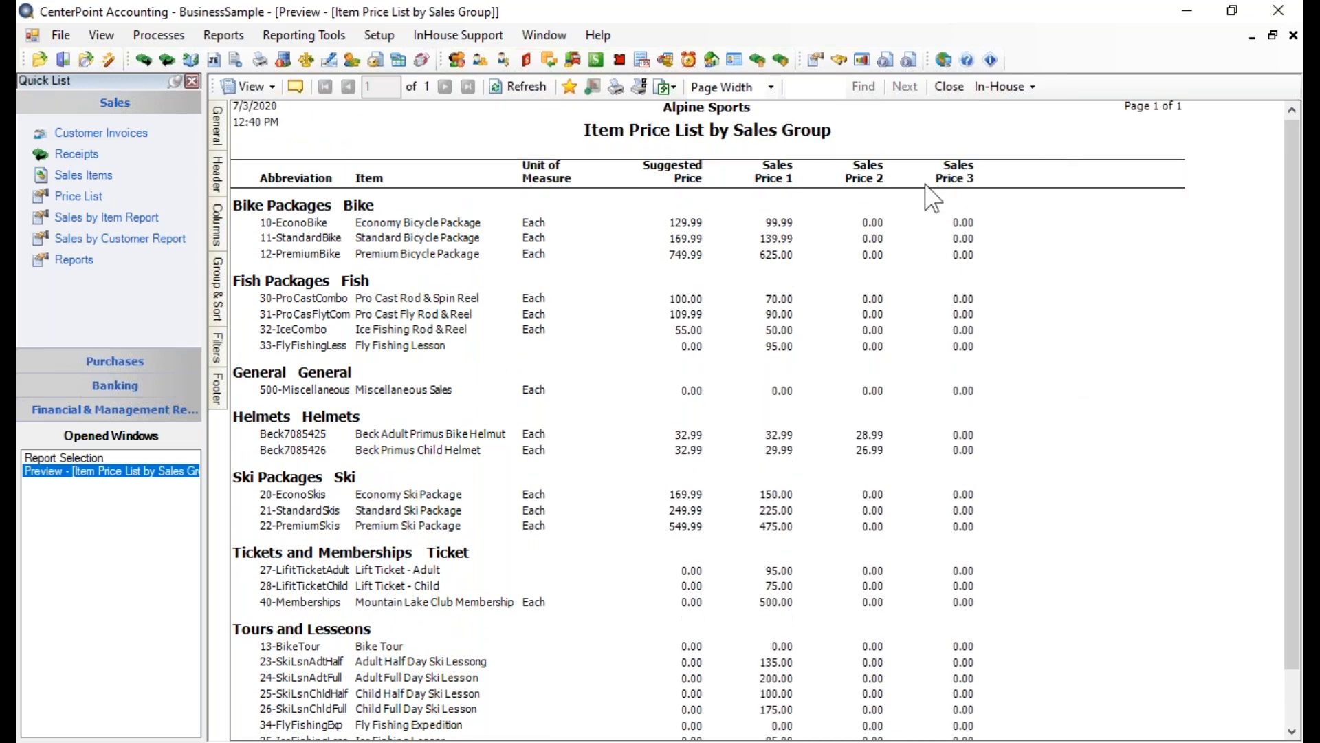
# Remove Sales Price 2 and 3 from the grouped price list, refresh, and close it unsaved along with the report selection
pyautogui.click(221, 218)
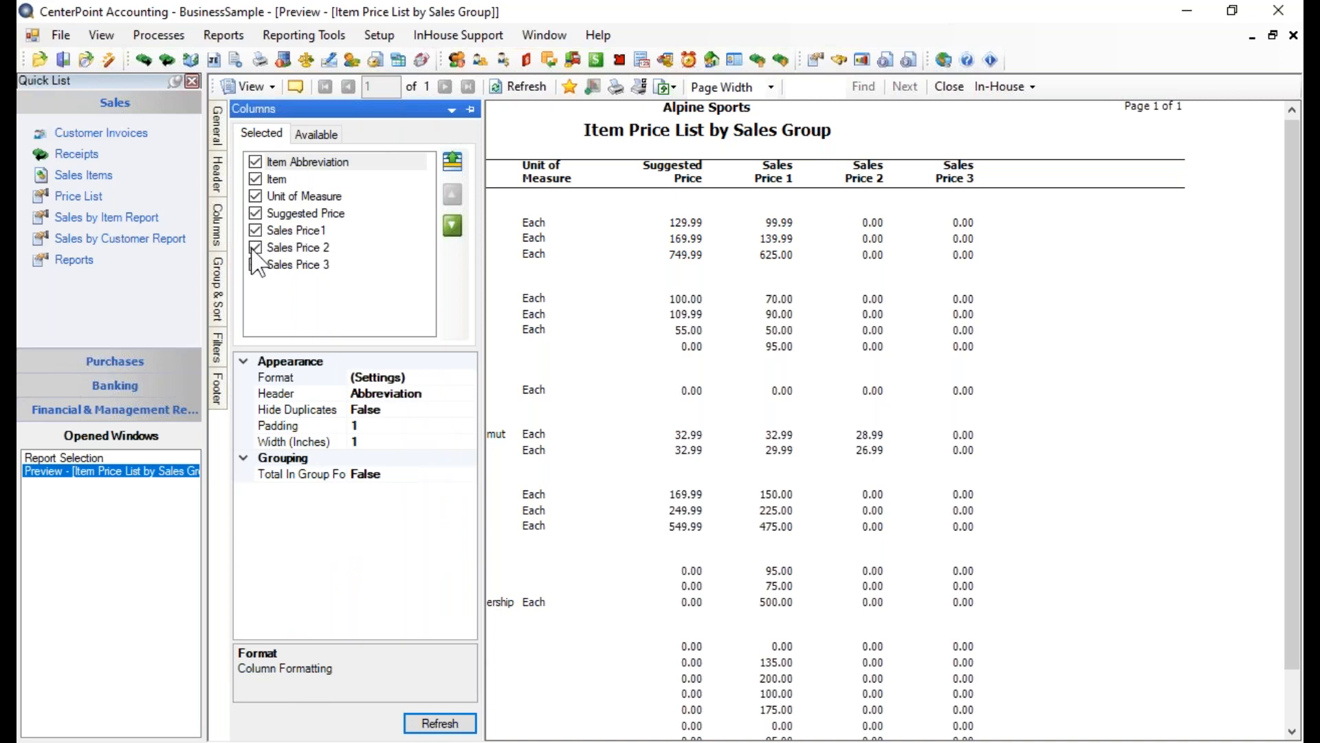
pyautogui.click(254, 249)
pyautogui.click(255, 266)
pyautogui.click(439, 723)
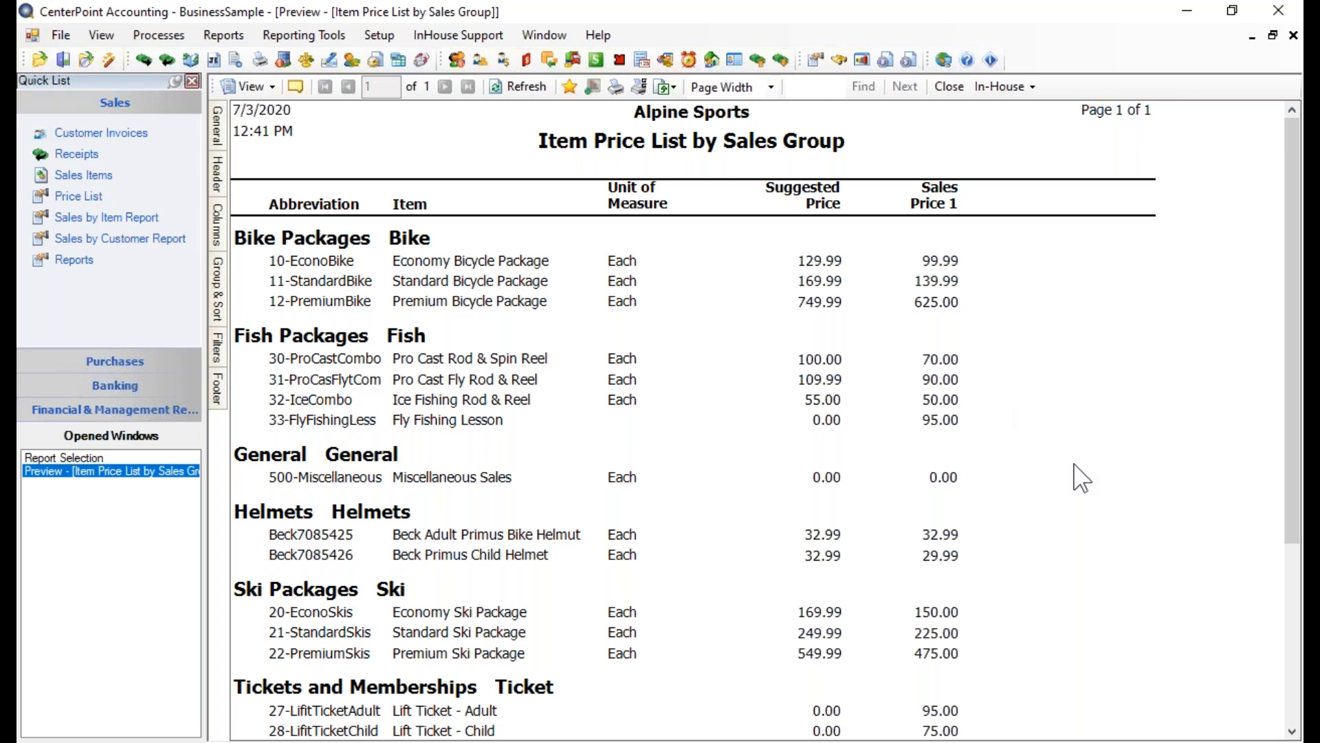
pyautogui.click(949, 86)
pyautogui.click(791, 453)
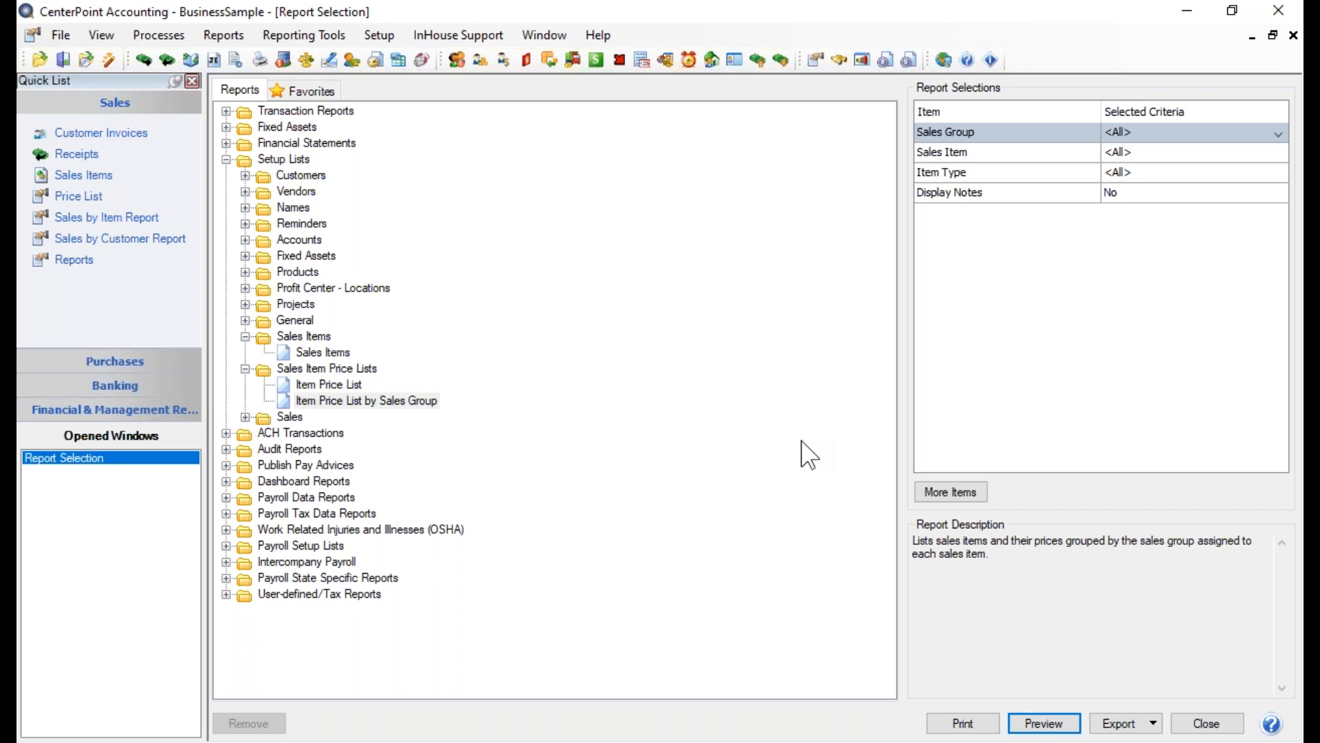
pyautogui.click(1208, 724)
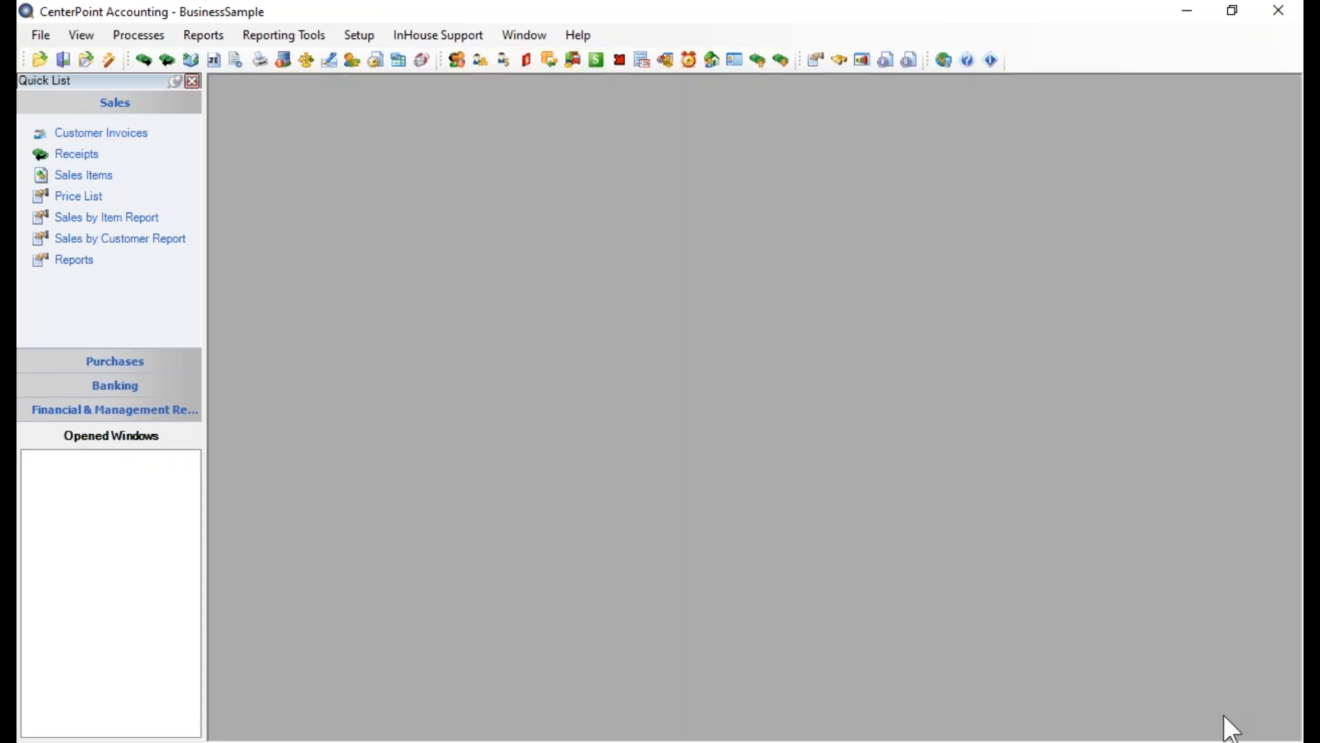